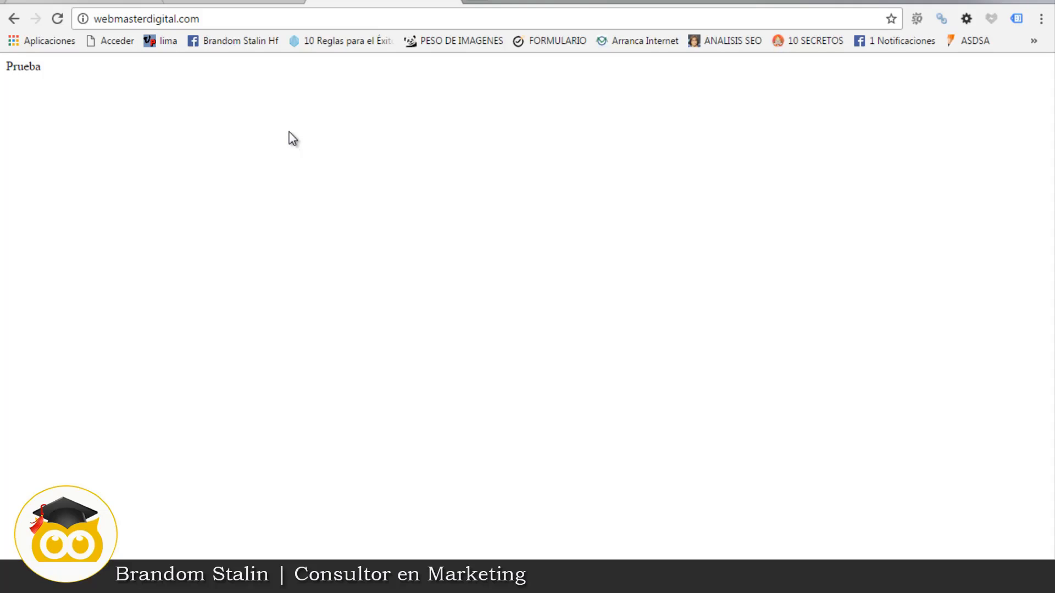
{"action": "left_click", "coordinate": [93, 20]}
{"action": "left_click", "coordinate": [95, 21]}
{"action": "type", "text": "www."}
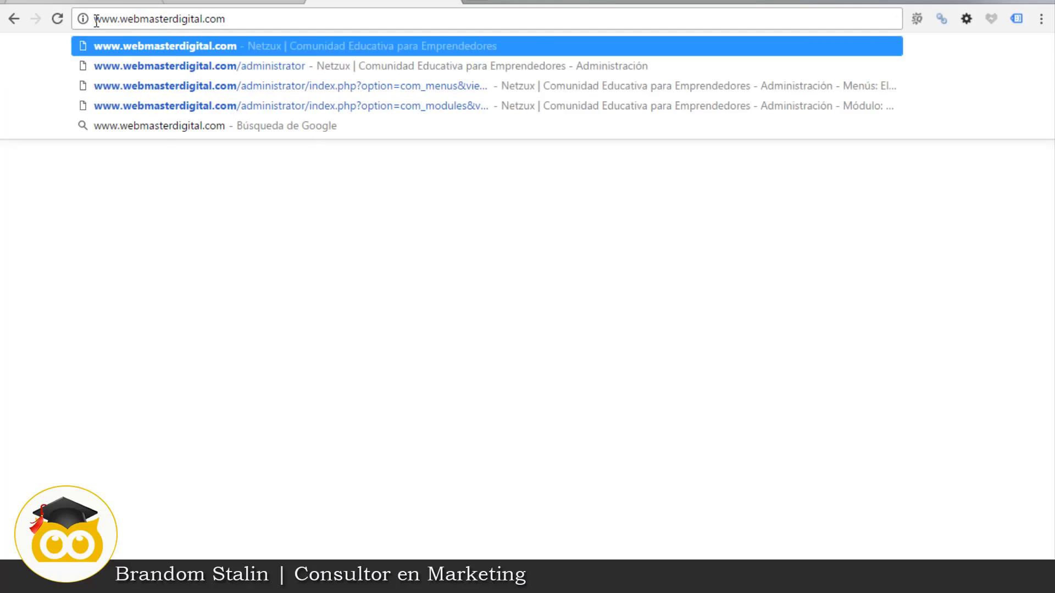
{"action": "key", "text": "Return"}
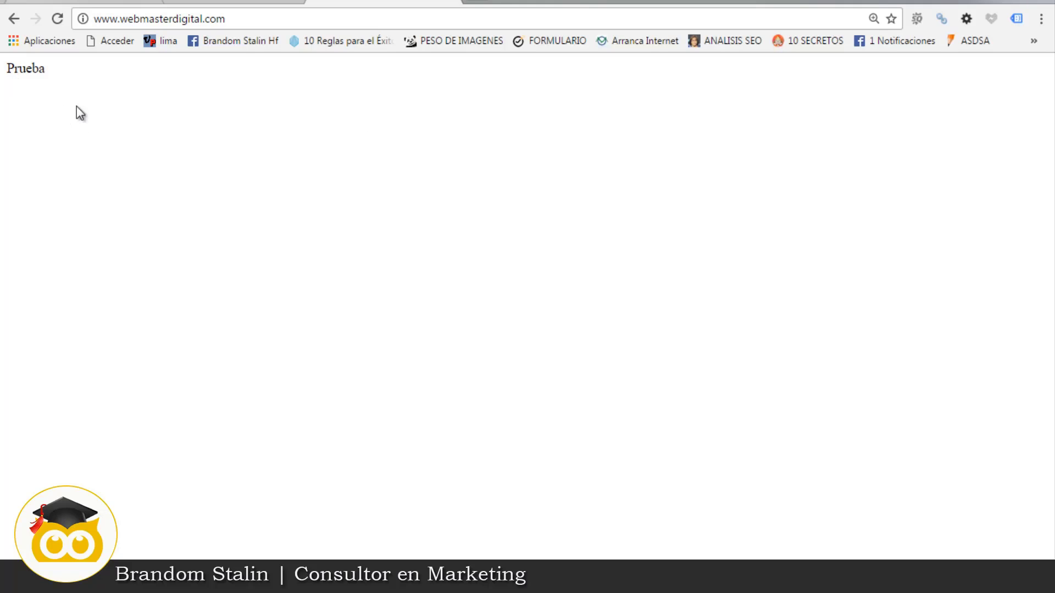
Append '/cpanel' to the address, fixing the typo, and load the cPanel login page
{"action": "left_click", "coordinate": [235, 17]}
{"action": "left_click", "coordinate": [234, 17]}
{"action": "type", "text": "/"}
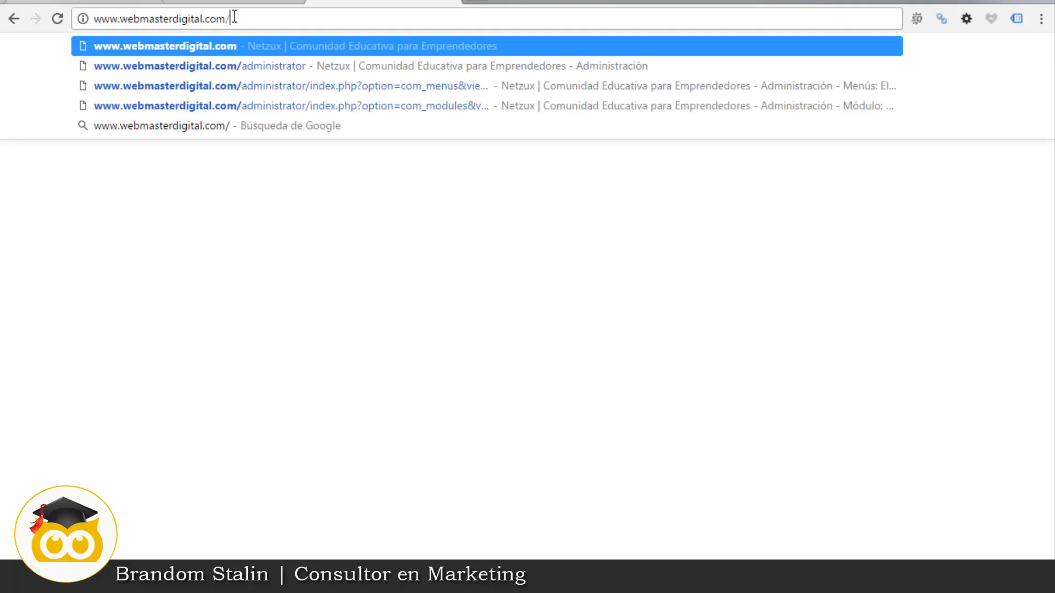
{"action": "type", "text": "coanel"}
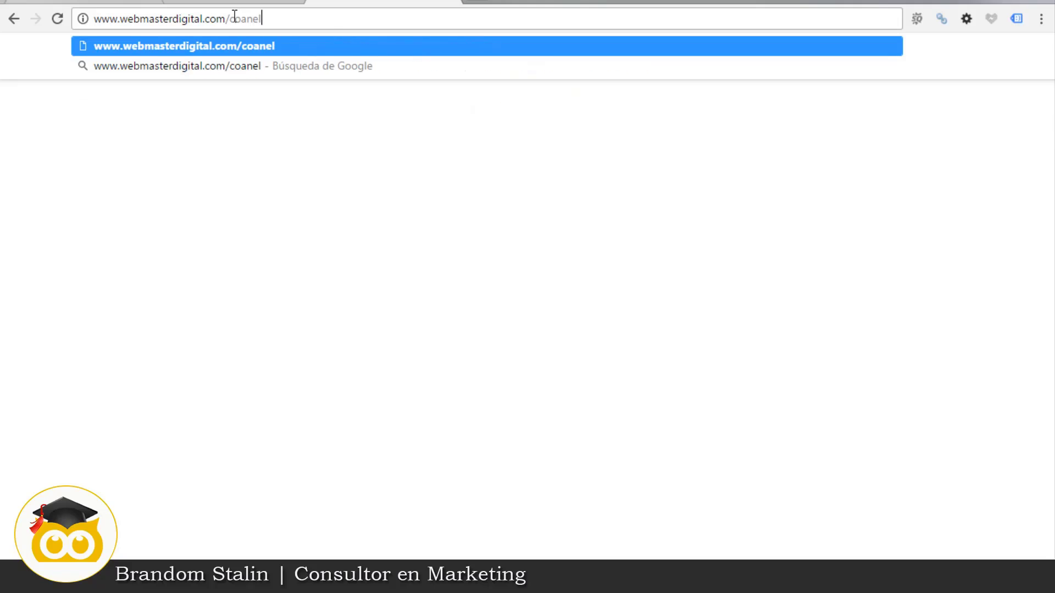
{"action": "key", "text": "BackSpace"}
{"action": "key", "text": "BackSpace"}
{"action": "key", "text": "BackSpace"}
{"action": "key", "text": "BackSpace"}
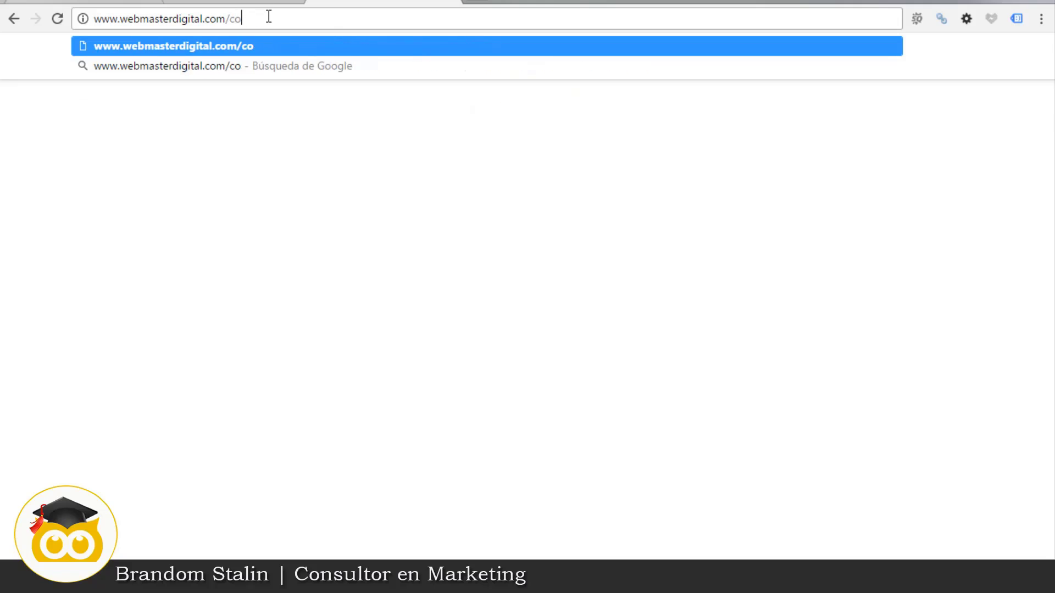
{"action": "key", "text": "BackSpace"}
{"action": "type", "text": "panel"}
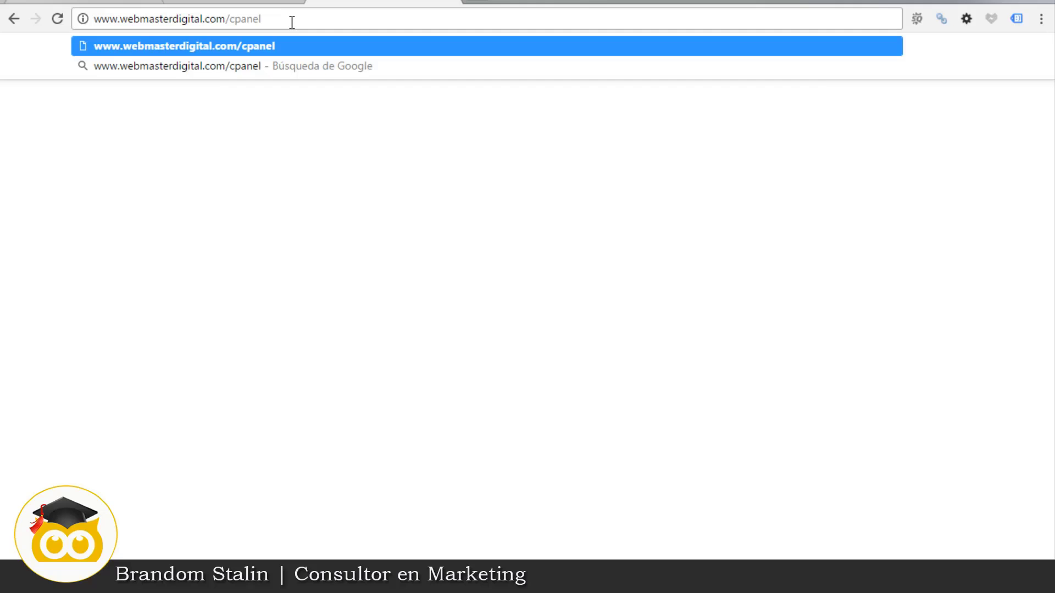
{"action": "key", "text": "ctrl+a"}
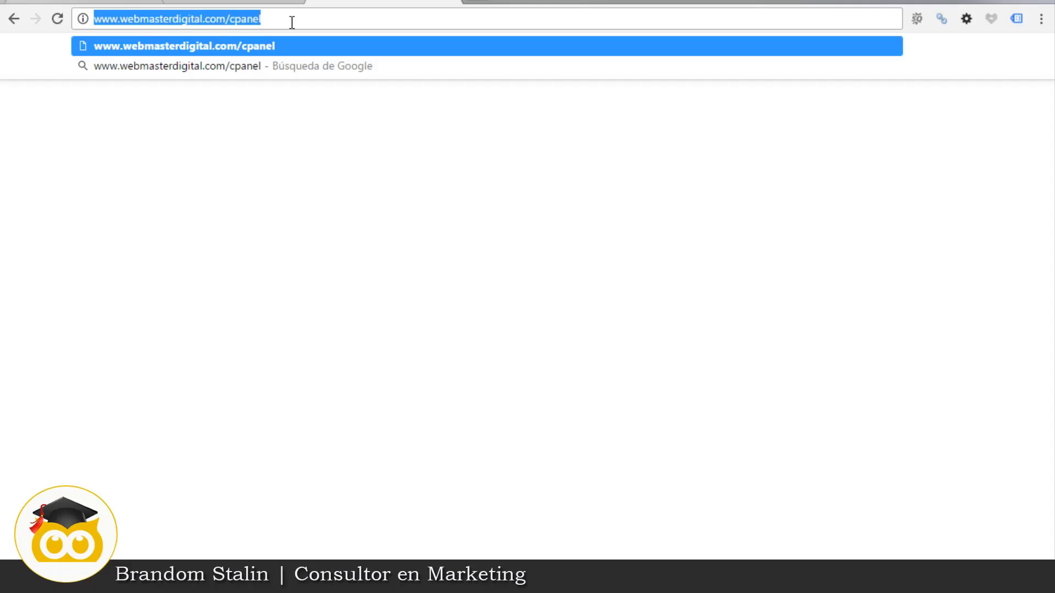
{"action": "key", "text": "Return"}
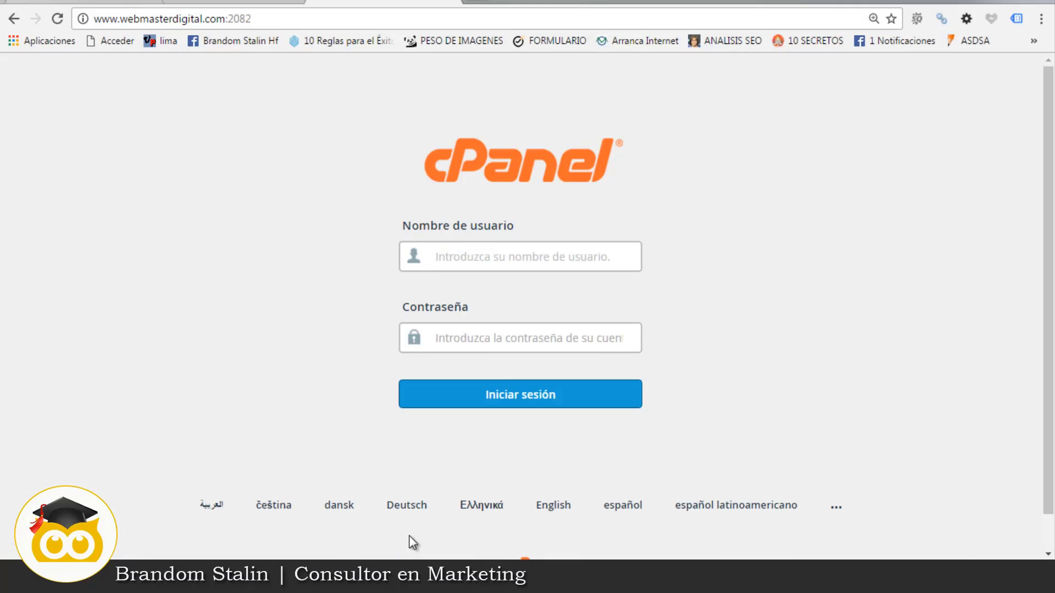
Copy the account username from Notepad into the cPanel username field
{"action": "left_click", "coordinate": [415, 577]}
{"action": "left_click_drag", "start_coordinate": [379, 217], "coordinate": [297, 218]}
{"action": "right_click", "coordinate": [298, 218]}
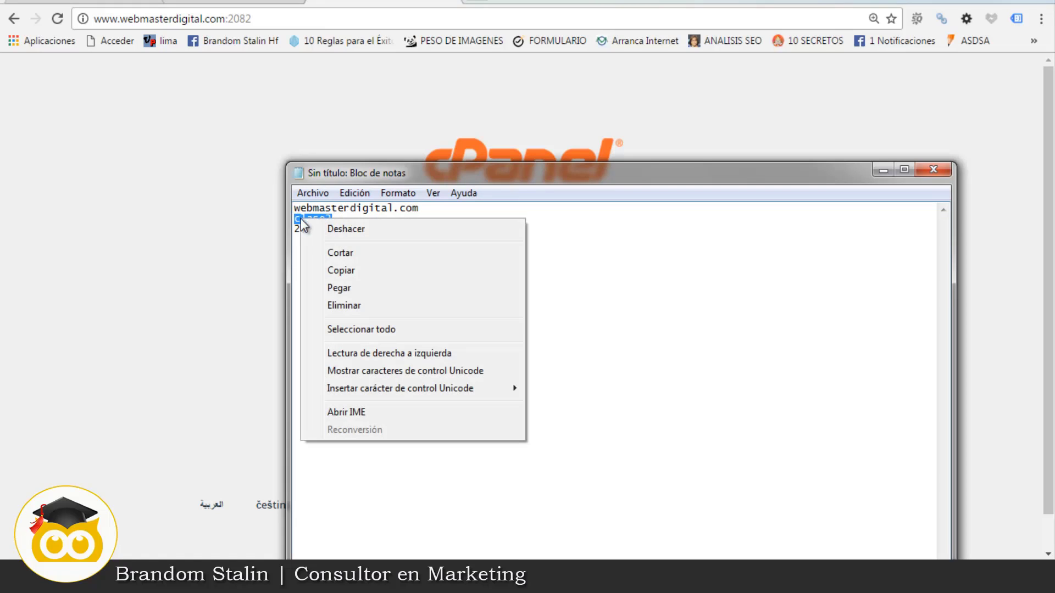
{"action": "left_click", "coordinate": [341, 270]}
{"action": "left_click", "coordinate": [256, 298]}
{"action": "left_click", "coordinate": [476, 256]}
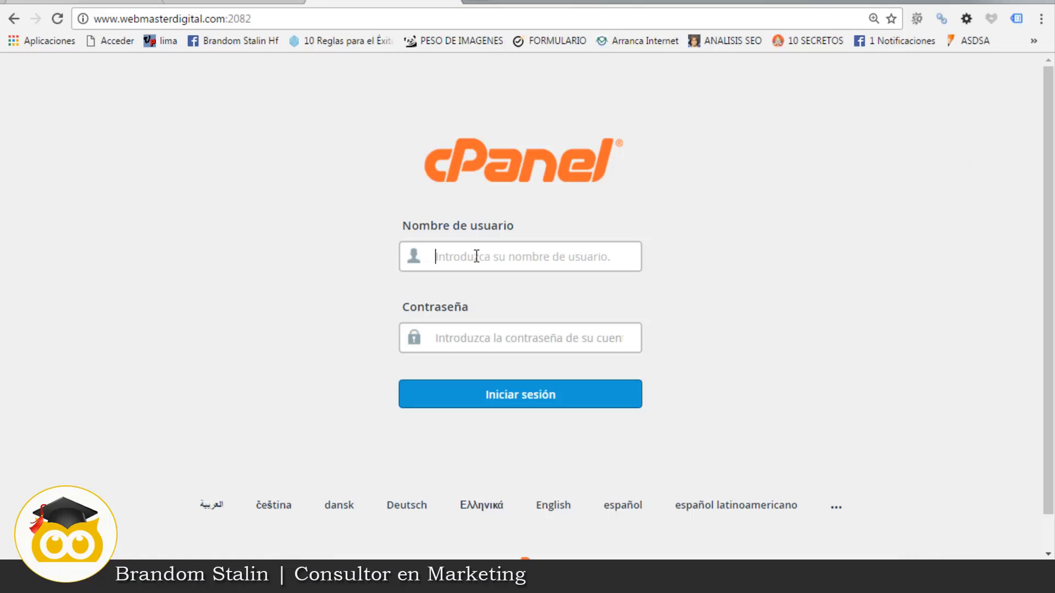
{"action": "key", "text": "ctrl+v"}
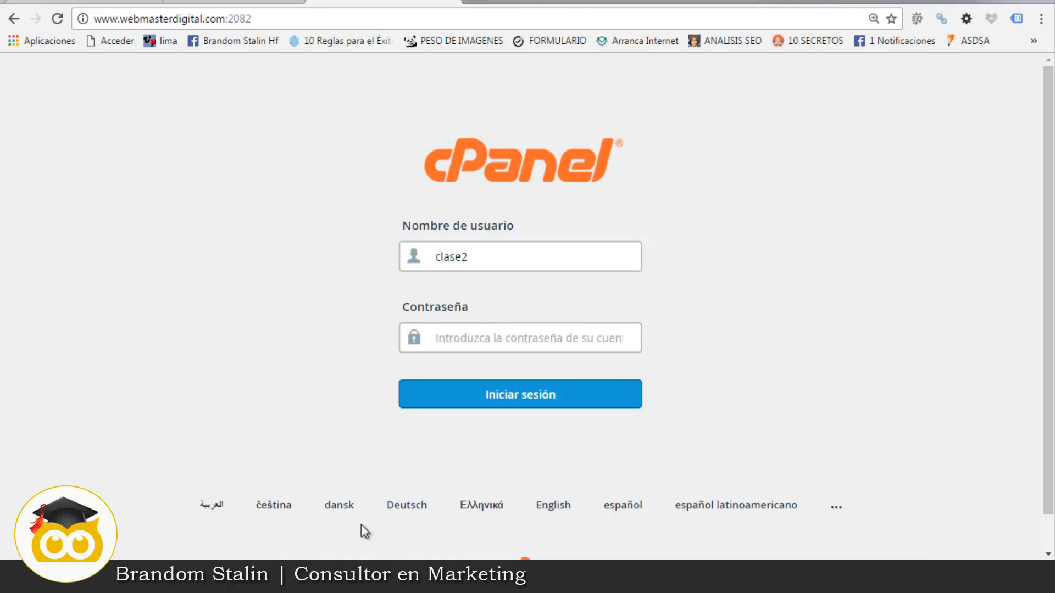
Copy the account password from Notepad into the password field and sign in
{"action": "left_click", "coordinate": [393, 577]}
{"action": "left_click", "coordinate": [365, 245]}
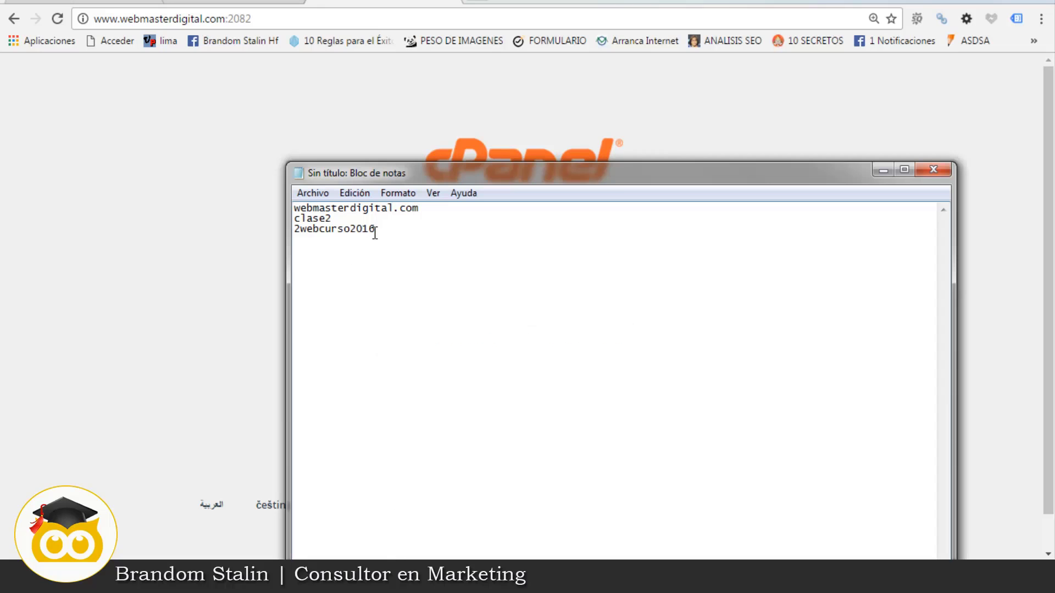
{"action": "left_click_drag", "start_coordinate": [372, 231], "coordinate": [295, 235]}
{"action": "right_click", "coordinate": [295, 235]}
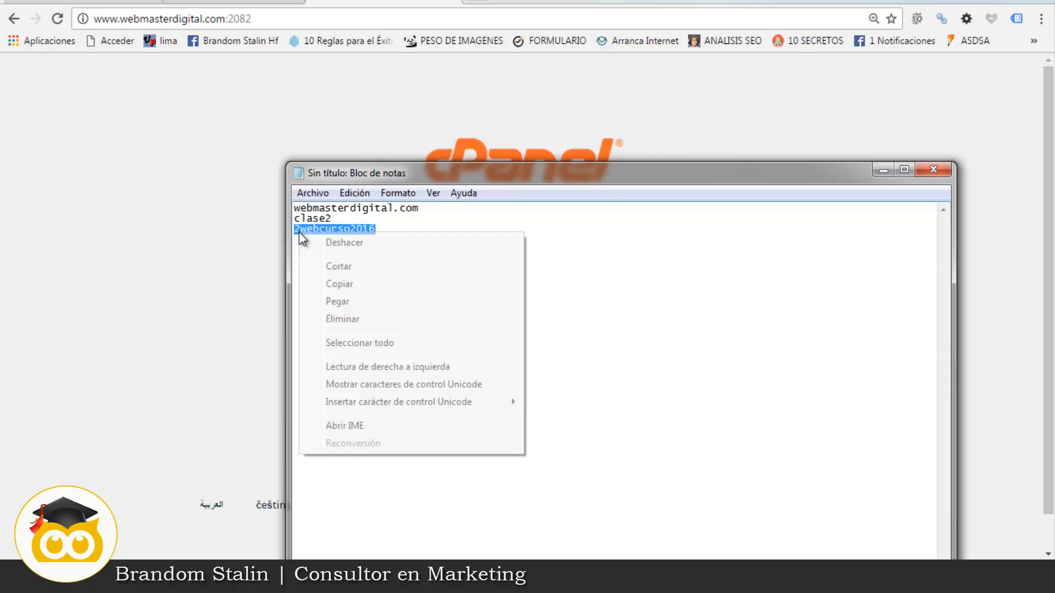
{"action": "left_click", "coordinate": [344, 284]}
{"action": "left_click", "coordinate": [242, 288]}
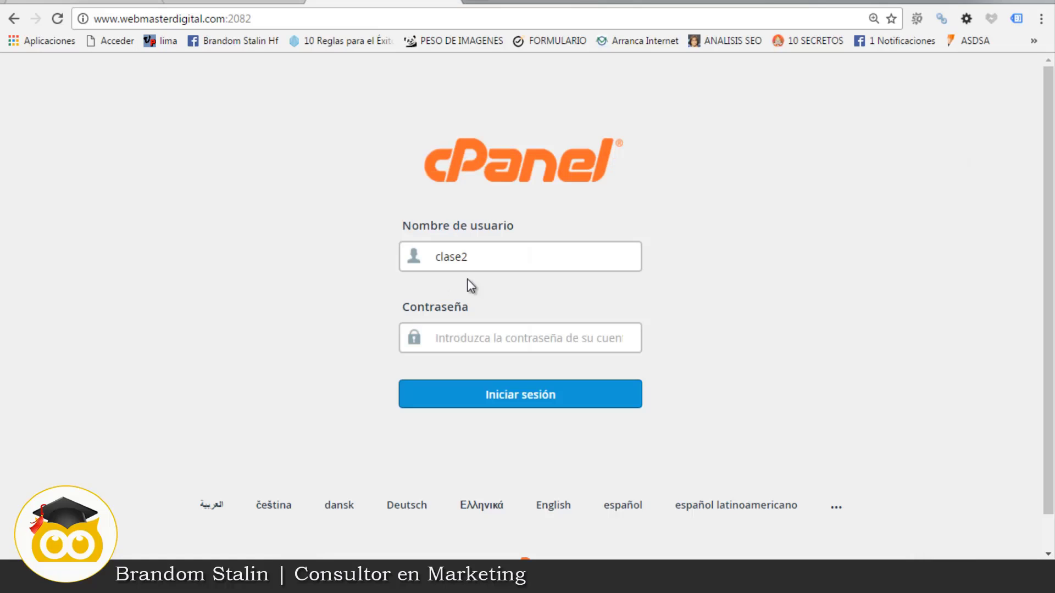
{"action": "left_click", "coordinate": [469, 339]}
{"action": "key", "text": "ctrl+v"}
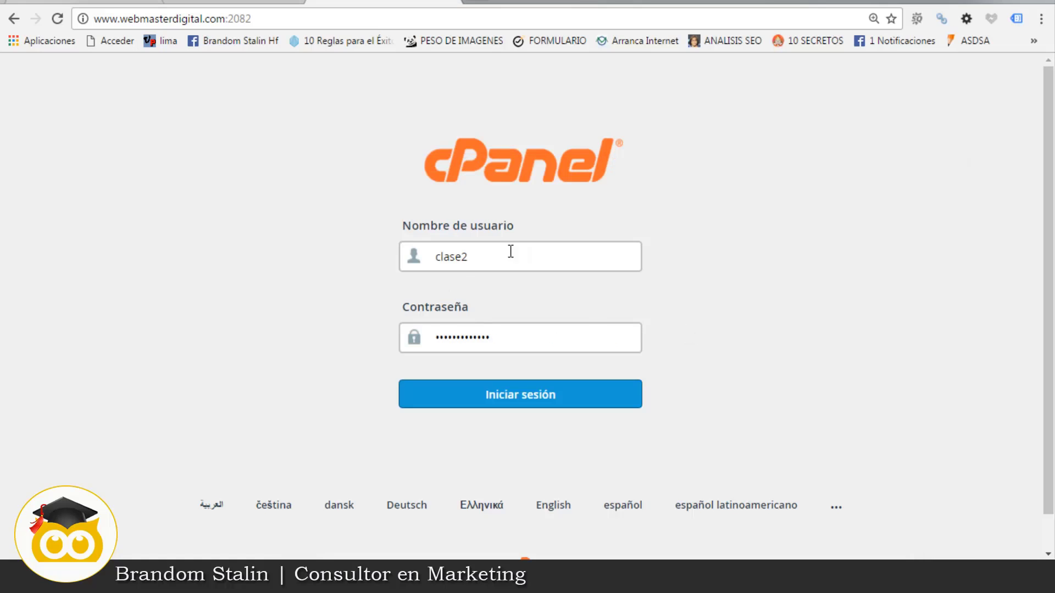
{"action": "left_click", "coordinate": [512, 405]}
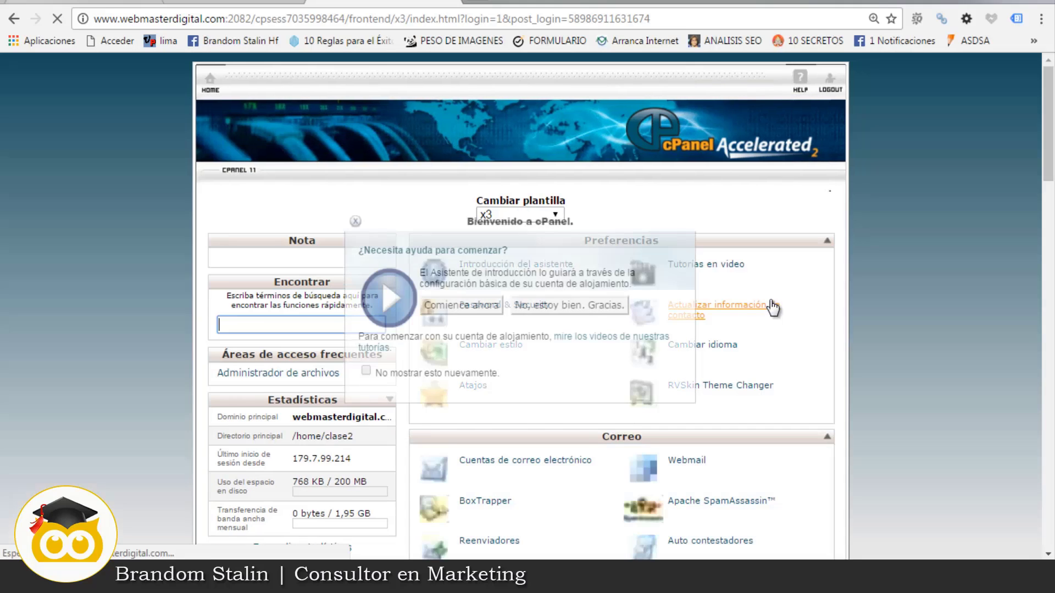
Close the getting-started welcome prompt and let Chrome save the login password
{"action": "left_click", "coordinate": [355, 221]}
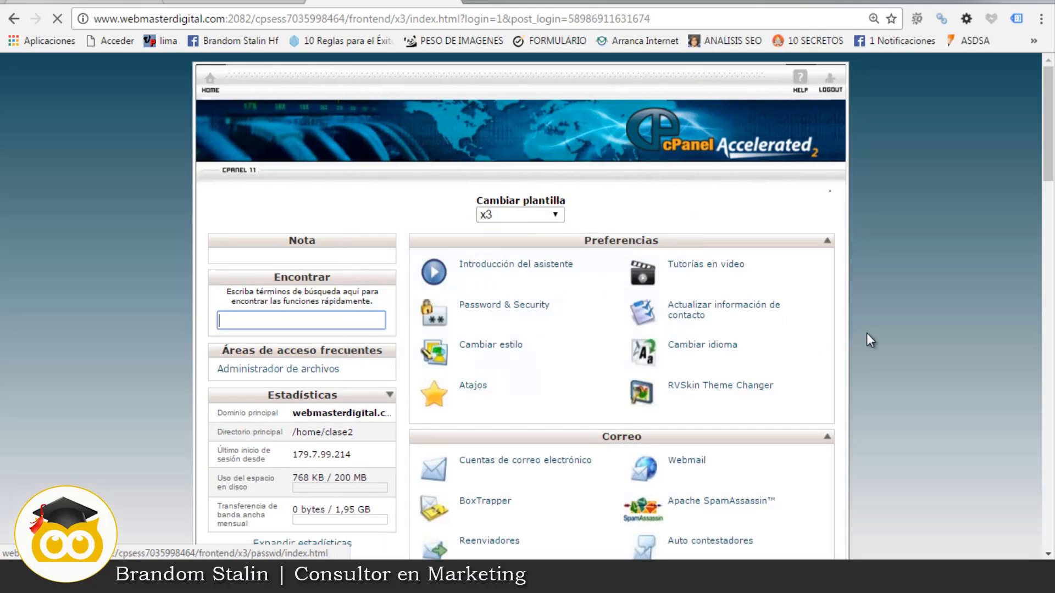
{"action": "scroll", "coordinate": [866, 333], "scroll_direction": "down", "scroll_amount": 6}
{"action": "scroll", "coordinate": [806, 156], "scroll_direction": "up", "scroll_amount": 3}
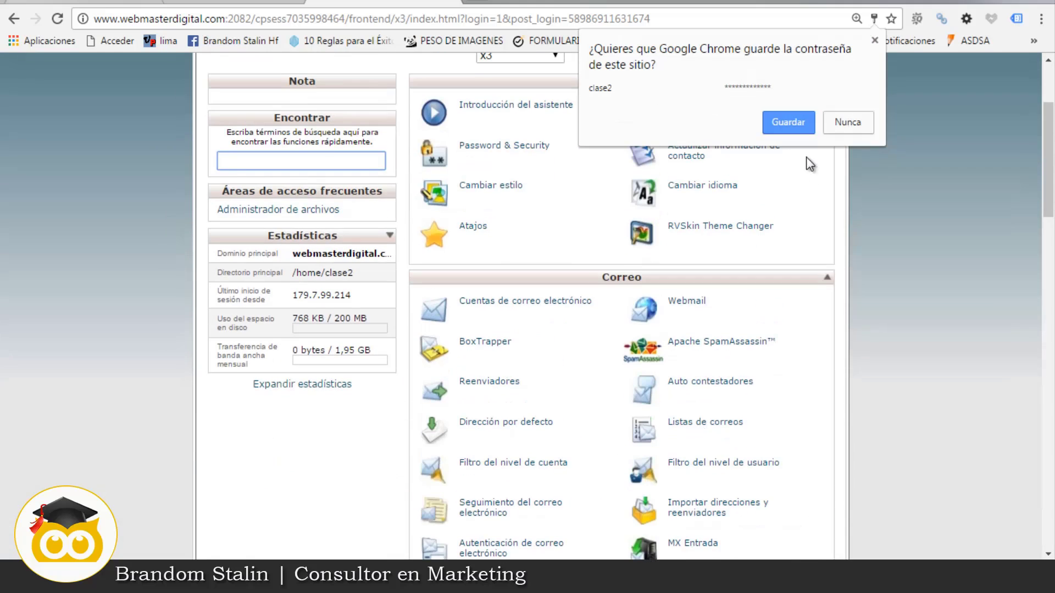
{"action": "left_click", "coordinate": [814, 124]}
Scroll the cPanel dashboard down to the Archivos section
{"action": "scroll", "coordinate": [896, 264], "scroll_direction": "down", "scroll_amount": 8}
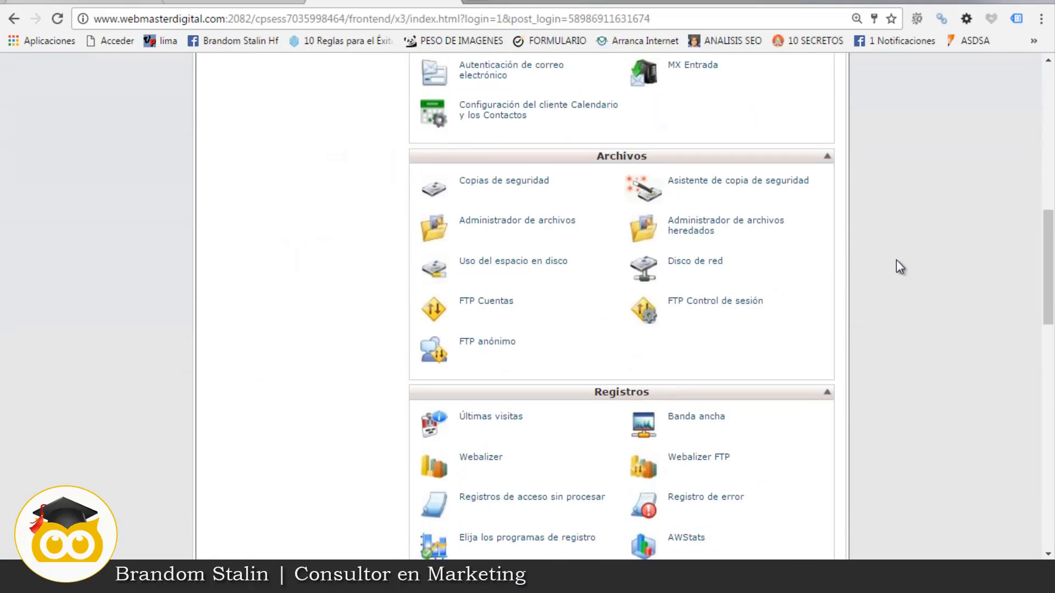
{"action": "scroll", "coordinate": [896, 259], "scroll_direction": "up", "scroll_amount": 9}
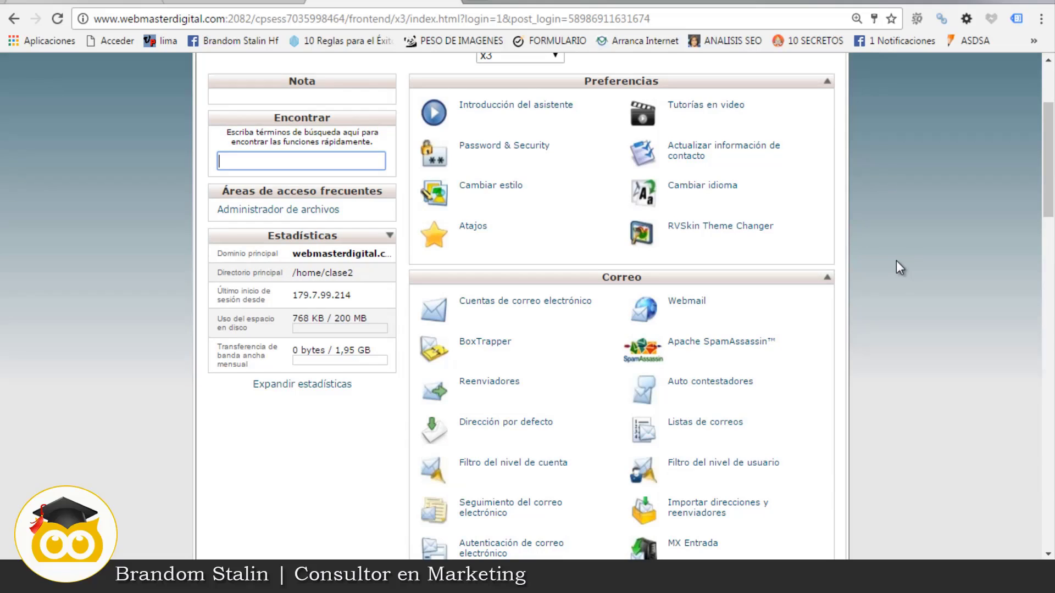
{"action": "scroll", "coordinate": [896, 261], "scroll_direction": "up", "scroll_amount": 2}
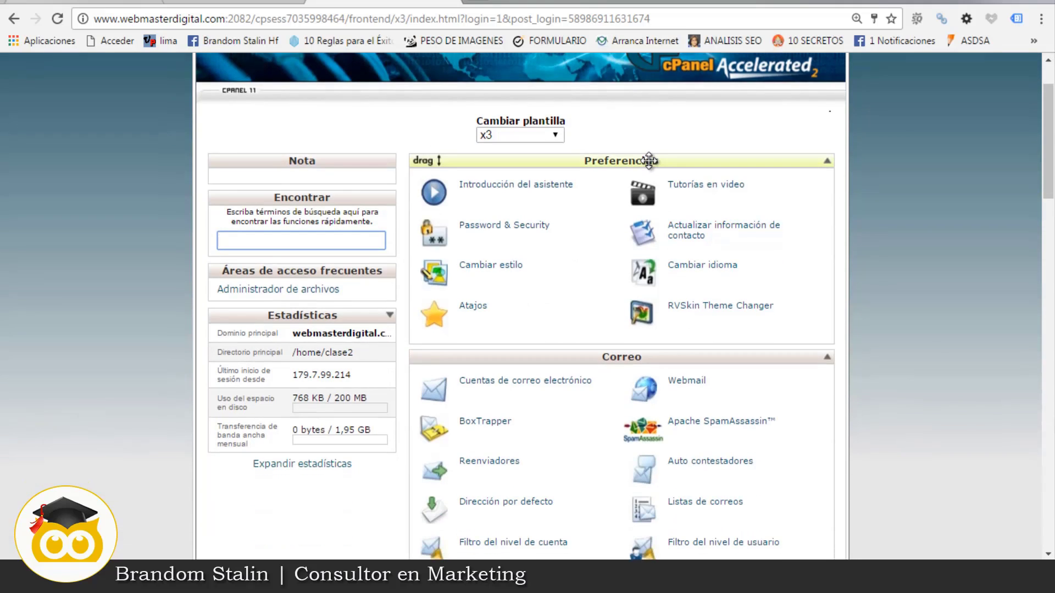
{"action": "scroll", "coordinate": [640, 336], "scroll_direction": "down", "scroll_amount": 2}
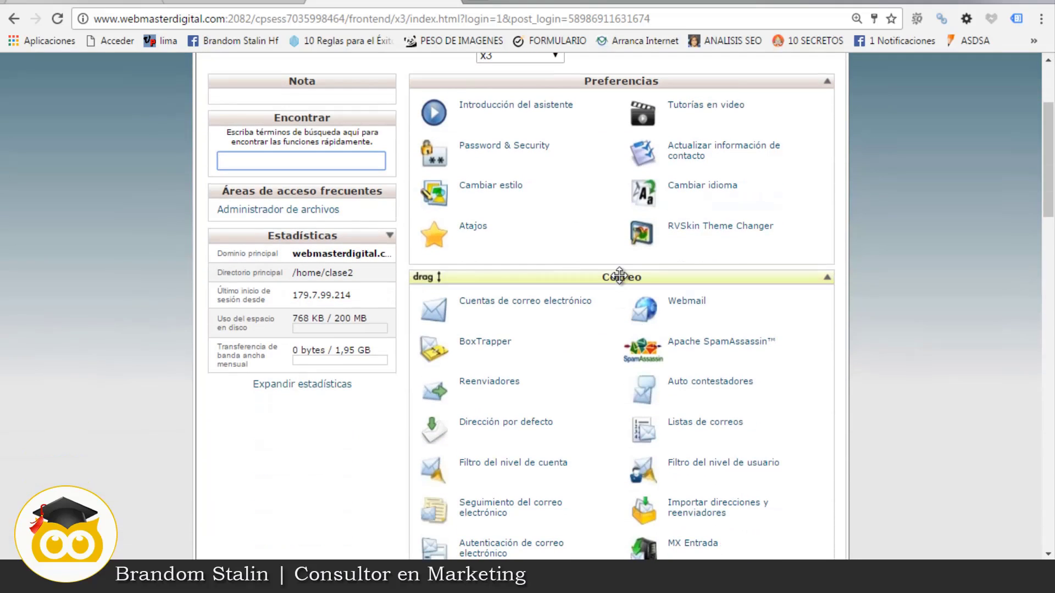
{"action": "scroll", "coordinate": [616, 280], "scroll_direction": "down", "scroll_amount": 5}
{"action": "scroll", "coordinate": [620, 383], "scroll_direction": "down", "scroll_amount": 2}
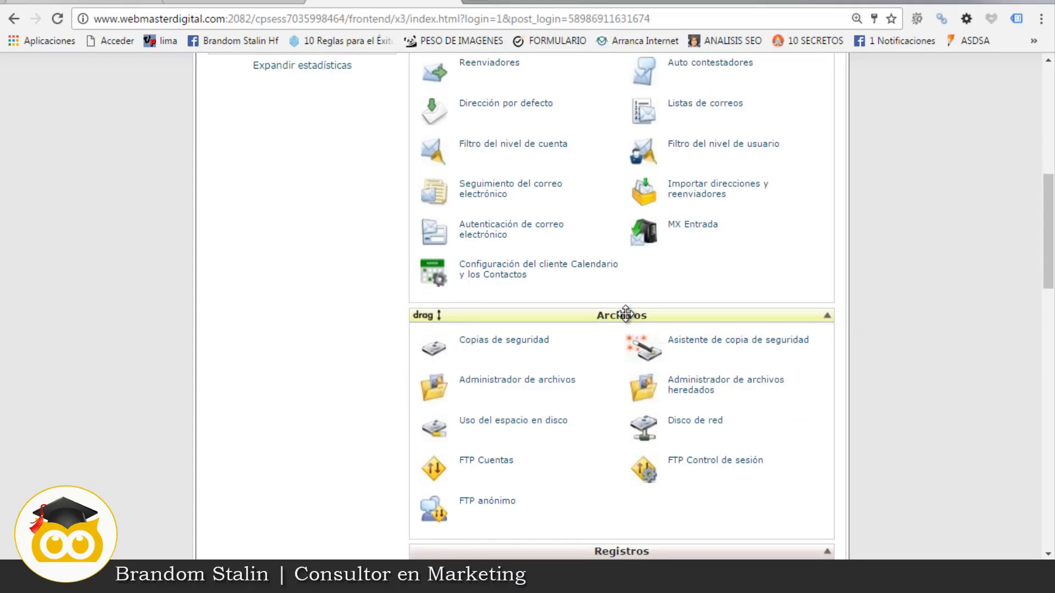
Open public_html in the File Manager and delete index.html
{"action": "left_click", "coordinate": [502, 386]}
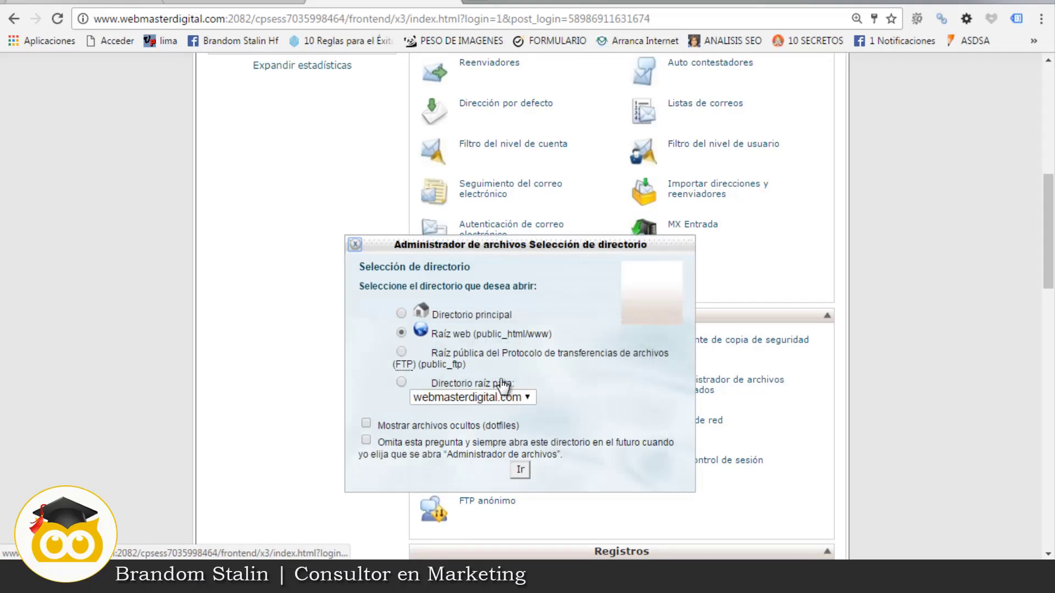
{"action": "left_click", "coordinate": [520, 470]}
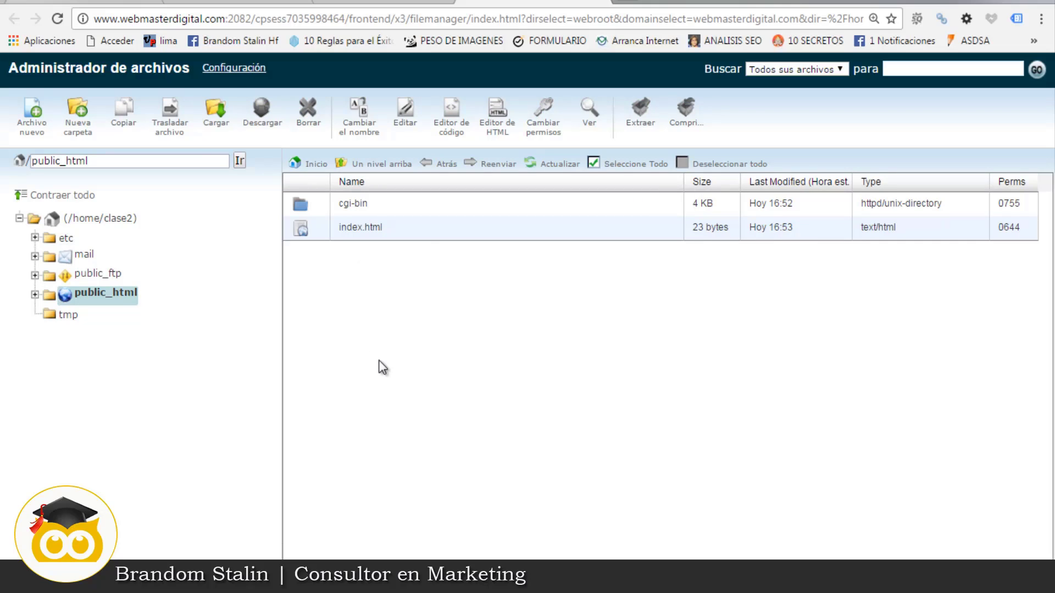
{"action": "left_click", "coordinate": [327, 228]}
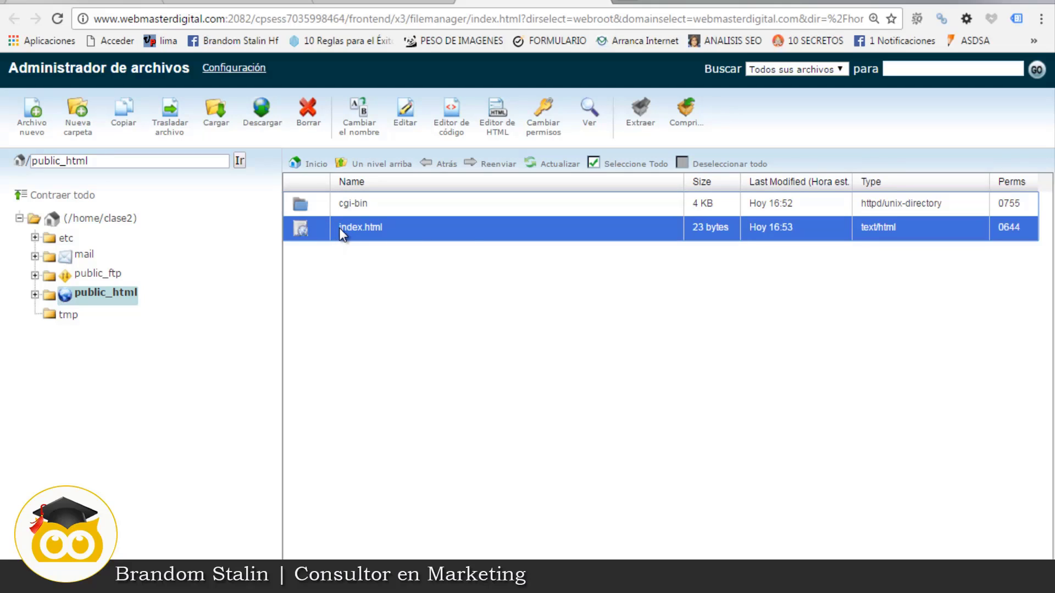
{"action": "right_click", "coordinate": [339, 228]}
{"action": "left_click", "coordinate": [385, 464]}
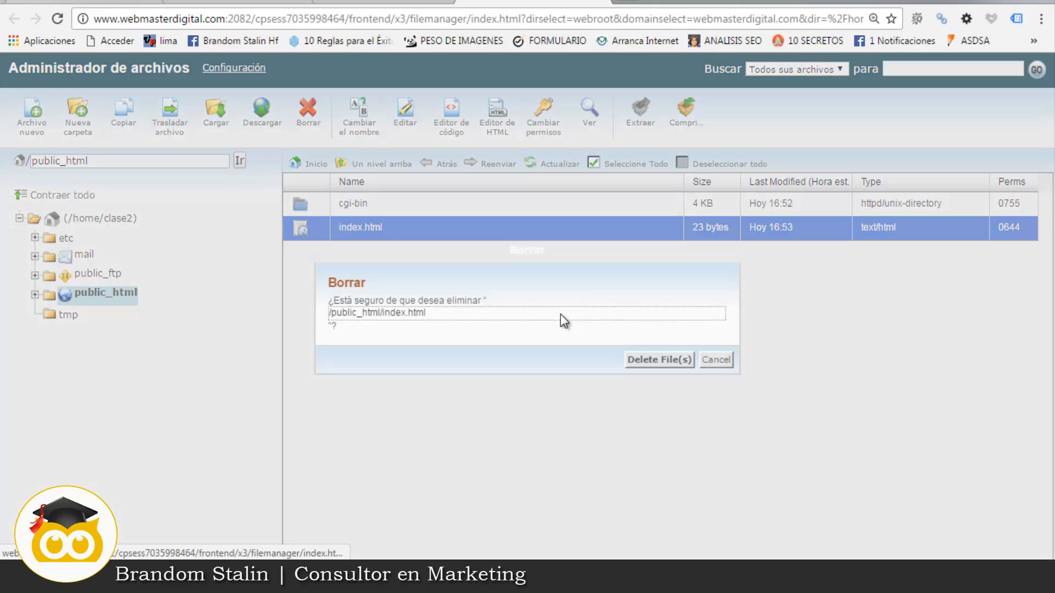
{"action": "left_click", "coordinate": [651, 359]}
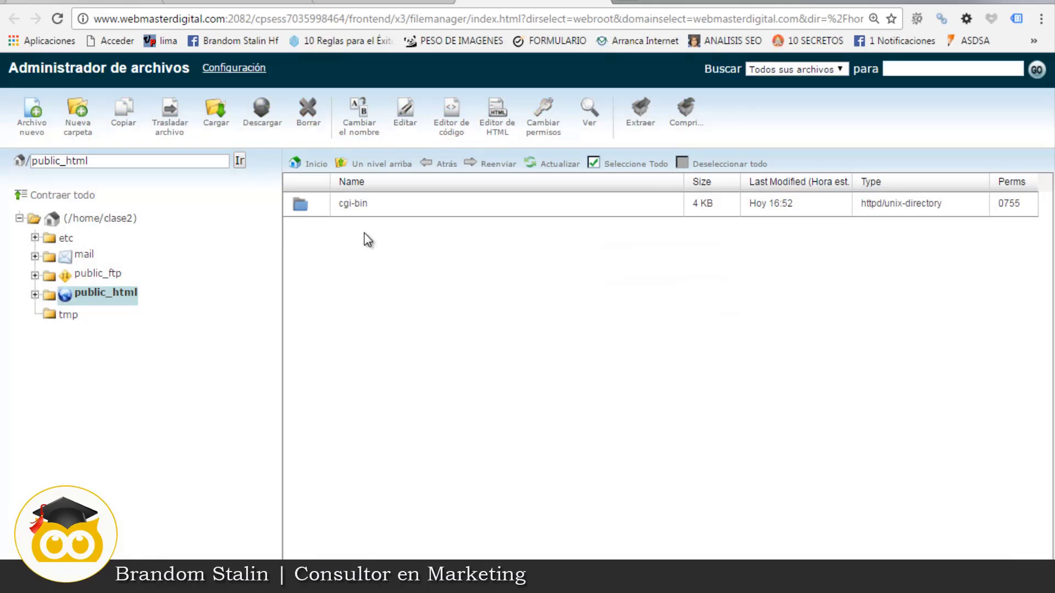
Refresh public_html to confirm only cgi-bin remains, then minimize Chrome and Notepad
{"action": "left_click", "coordinate": [97, 294]}
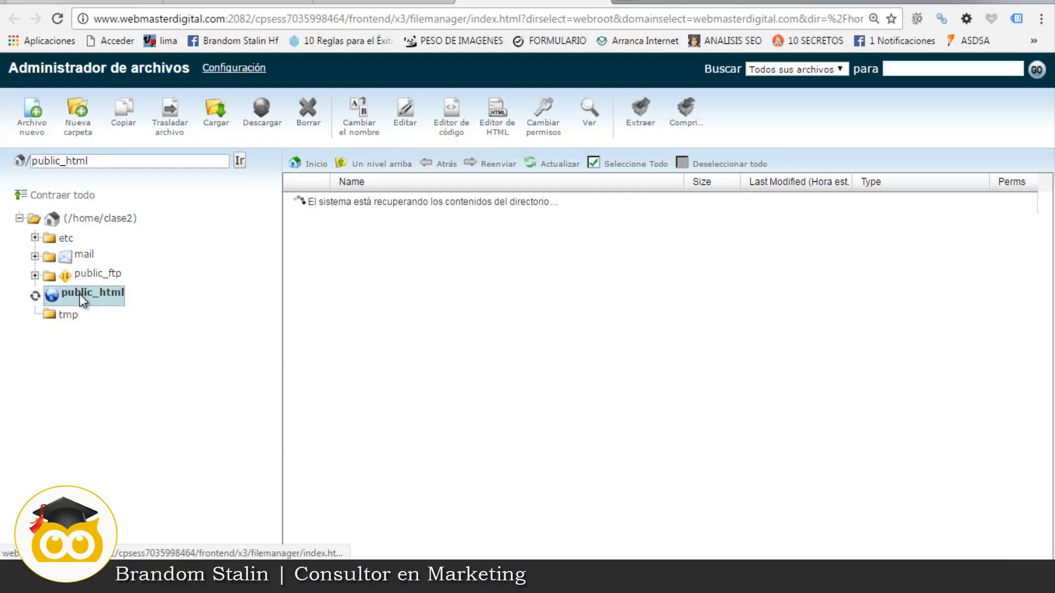
{"action": "left_click", "coordinate": [85, 297]}
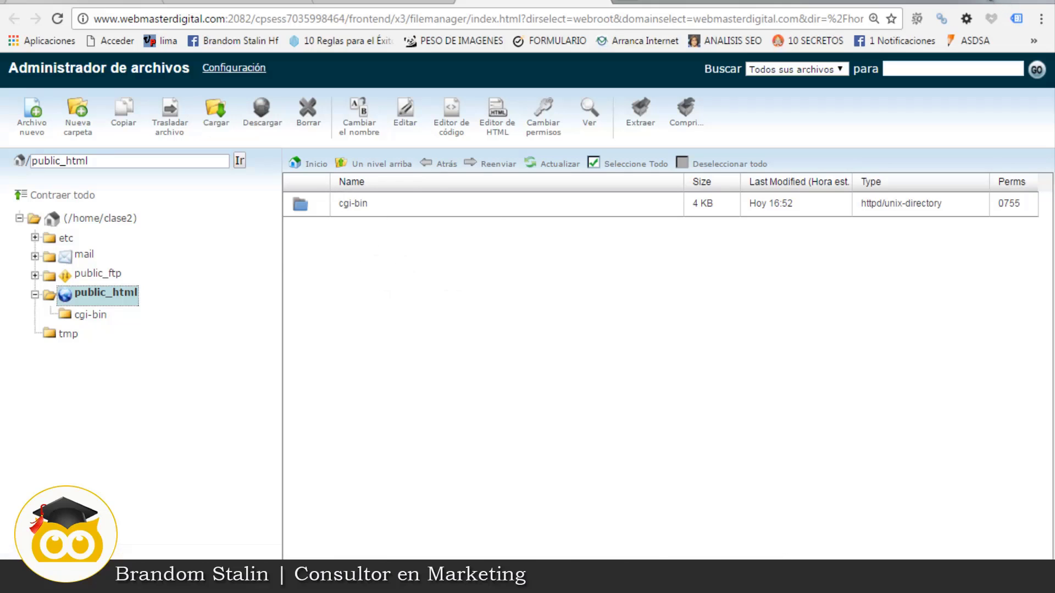
{"action": "left_click", "coordinate": [995, 4]}
{"action": "left_click", "coordinate": [883, 170]}
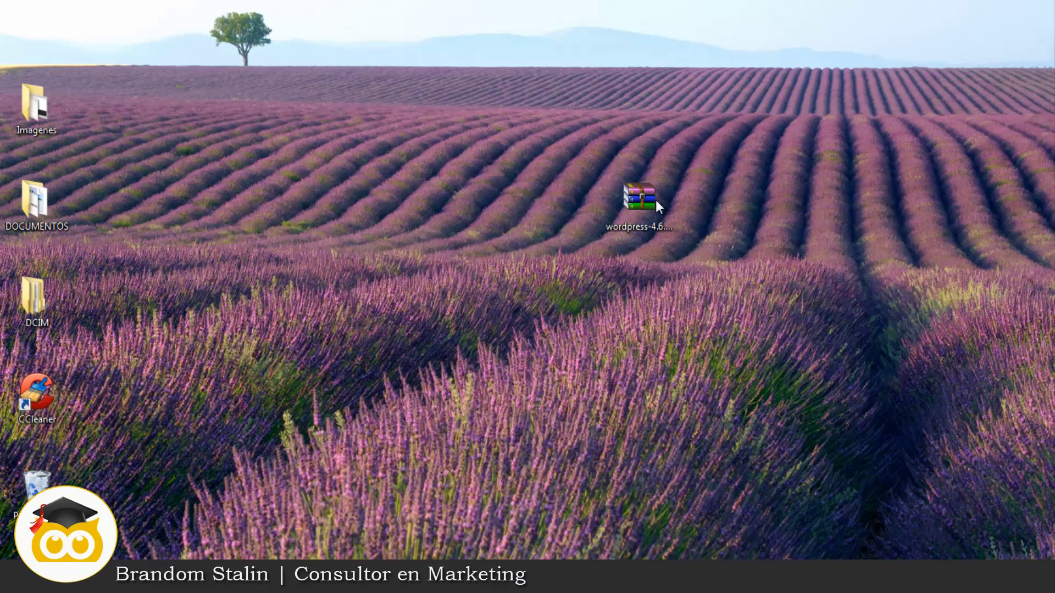
Upload wordpress-4.6.1-es_ES.zip from the desktop into public_html through the Cargar page
{"action": "left_click_drag", "start_coordinate": [476, 170], "coordinate": [566, 196]}
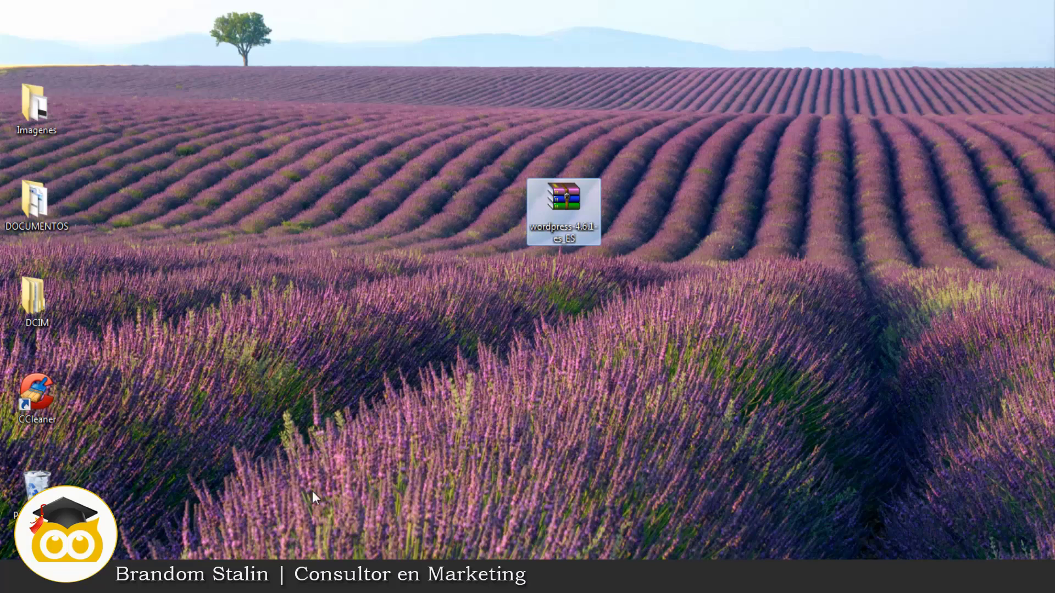
{"action": "key", "text": "alt+Tab"}
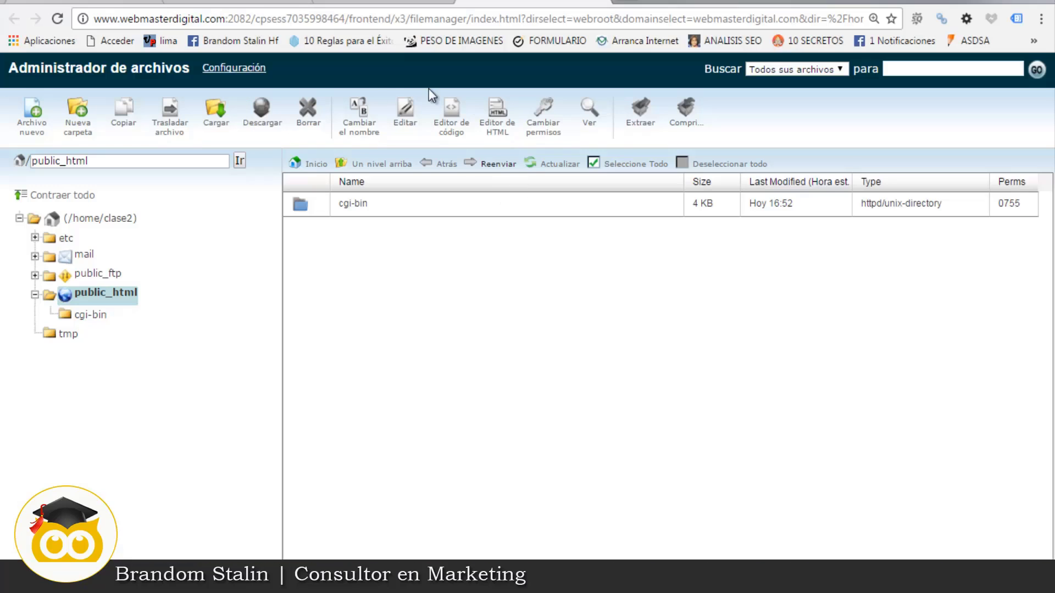
{"action": "left_click", "coordinate": [96, 292]}
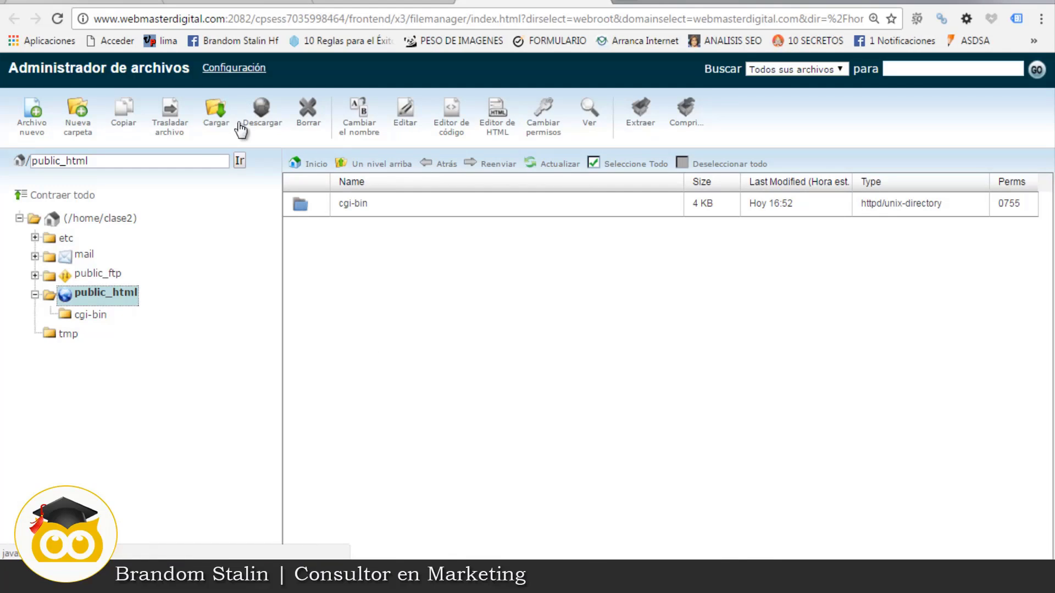
{"action": "left_click", "coordinate": [215, 128]}
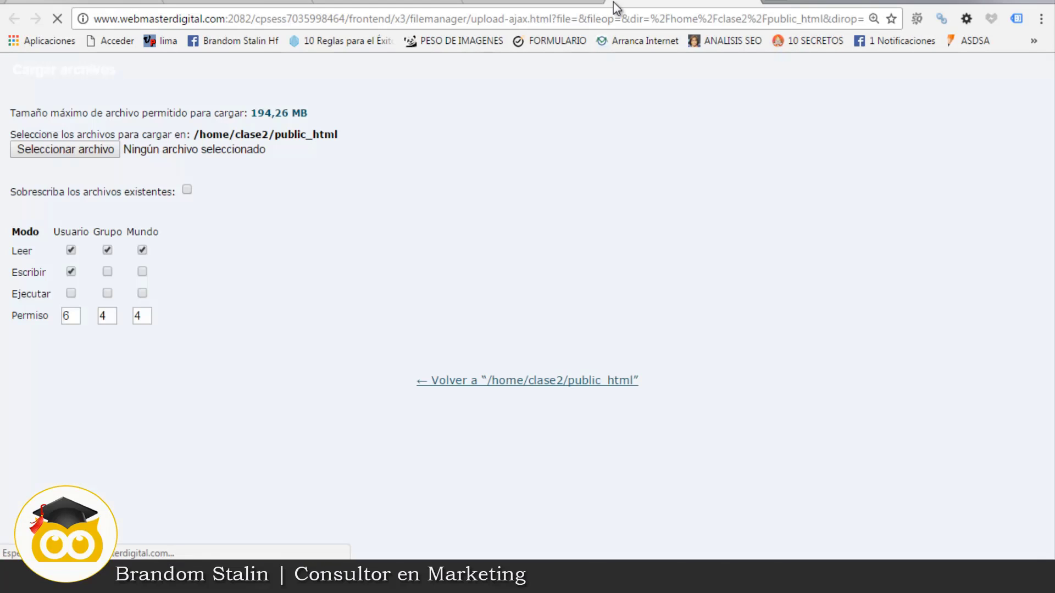
{"action": "left_click", "coordinate": [84, 151]}
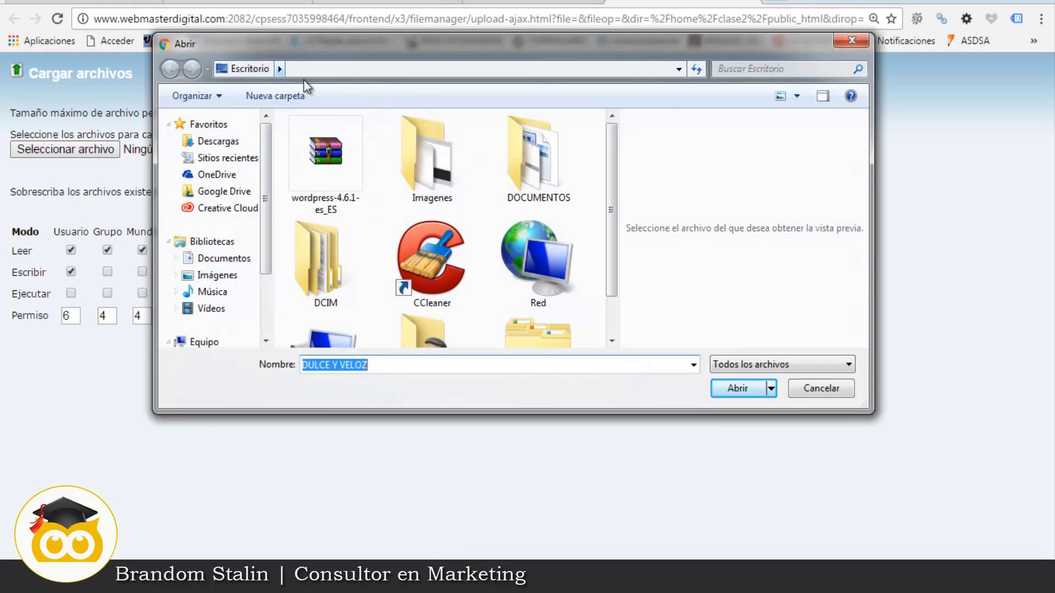
{"action": "left_click", "coordinate": [337, 153]}
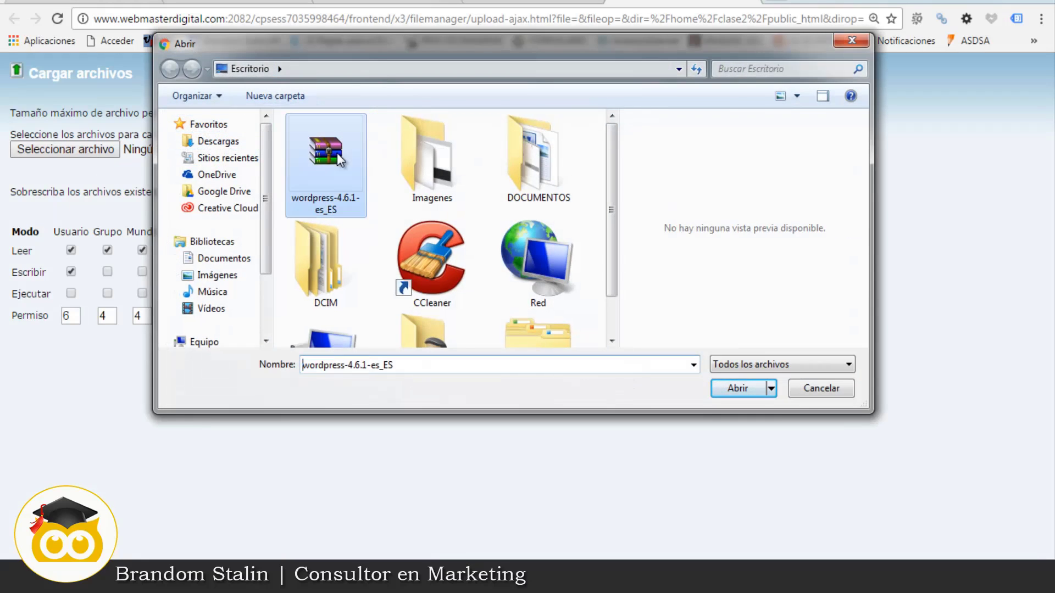
{"action": "left_click", "coordinate": [725, 388]}
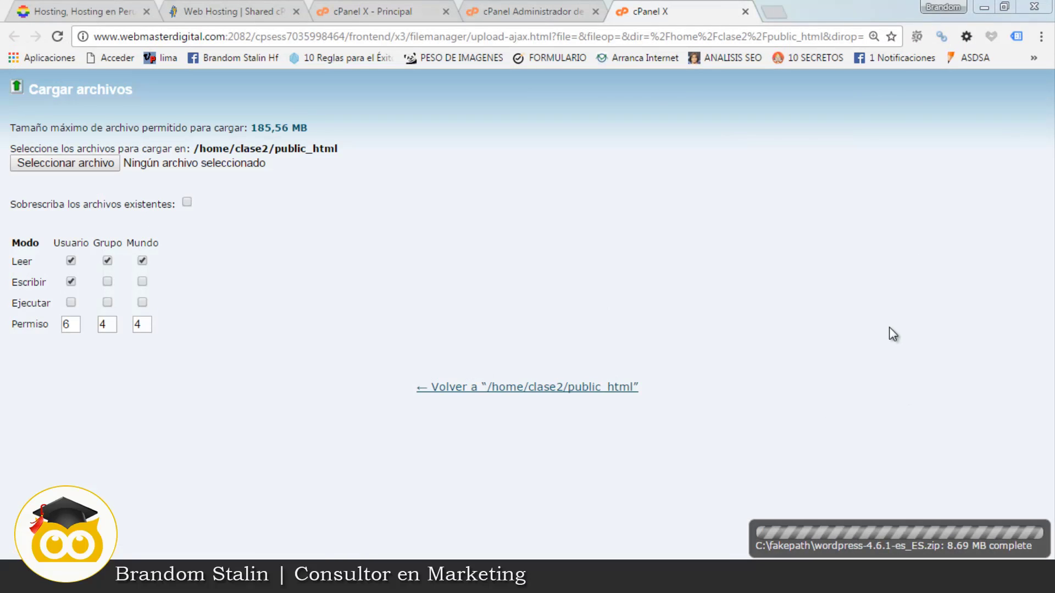
Extract wordpress-4.6.1-es_ES.zip into /public_html and refresh to show the new wordpress folder
{"action": "left_click", "coordinate": [572, 2]}
{"action": "left_click", "coordinate": [540, 17]}
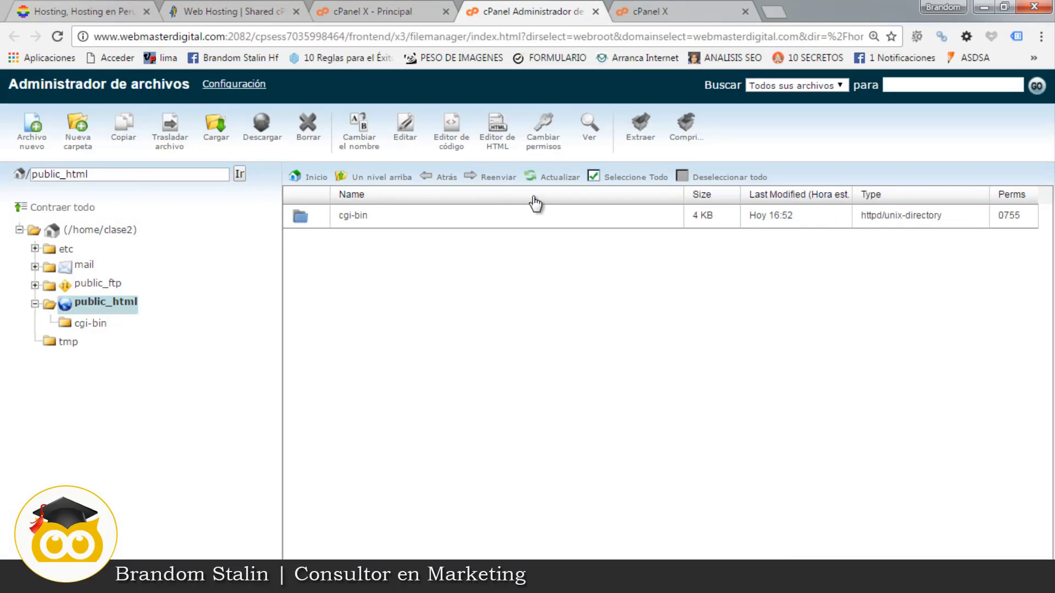
{"action": "left_click", "coordinate": [561, 178]}
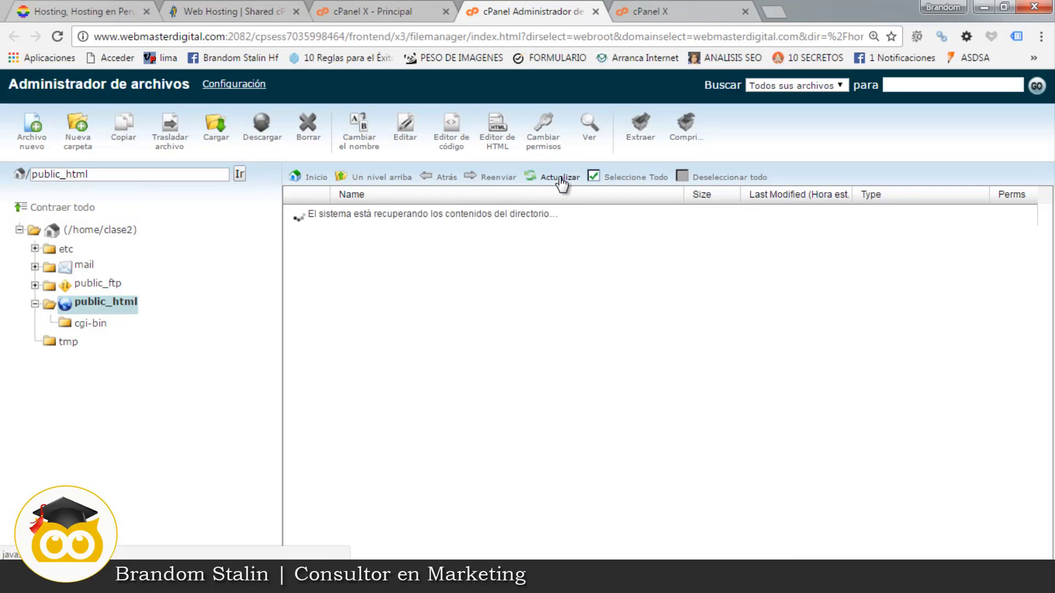
{"action": "left_click", "coordinate": [340, 239]}
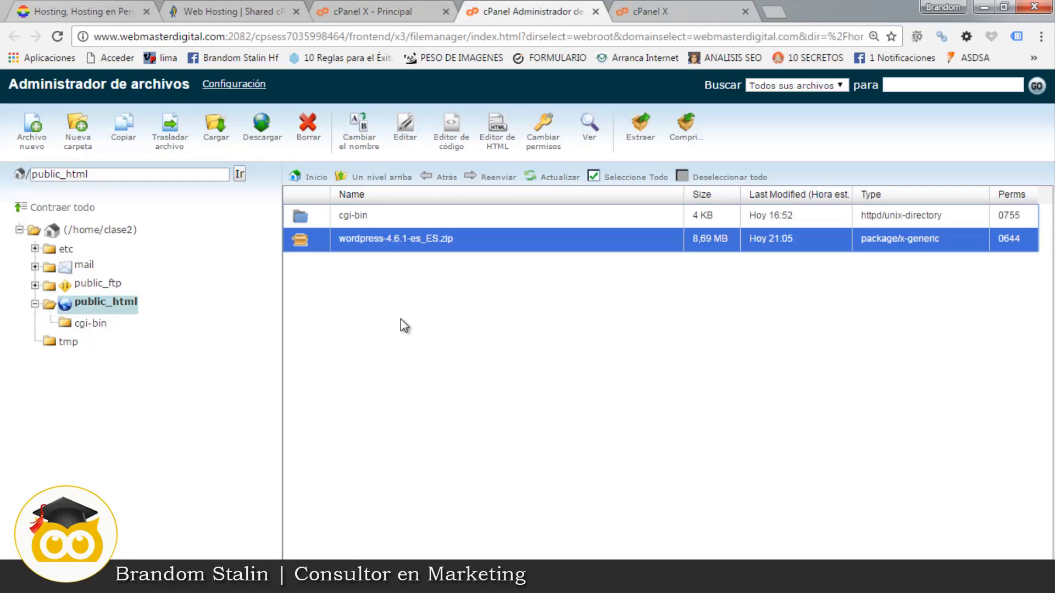
{"action": "right_click", "coordinate": [318, 241]}
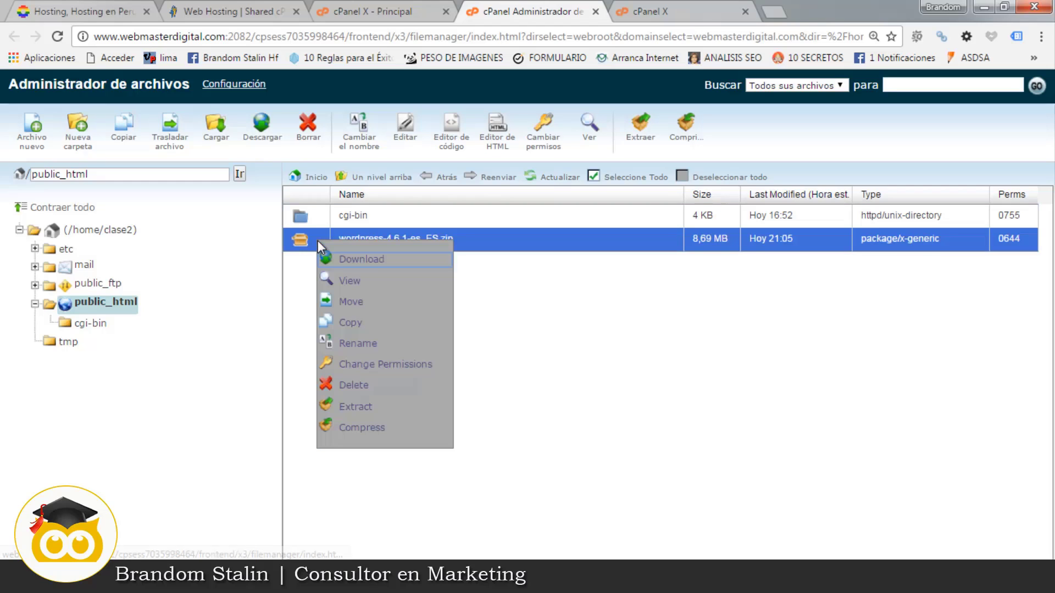
{"action": "left_click", "coordinate": [355, 407]}
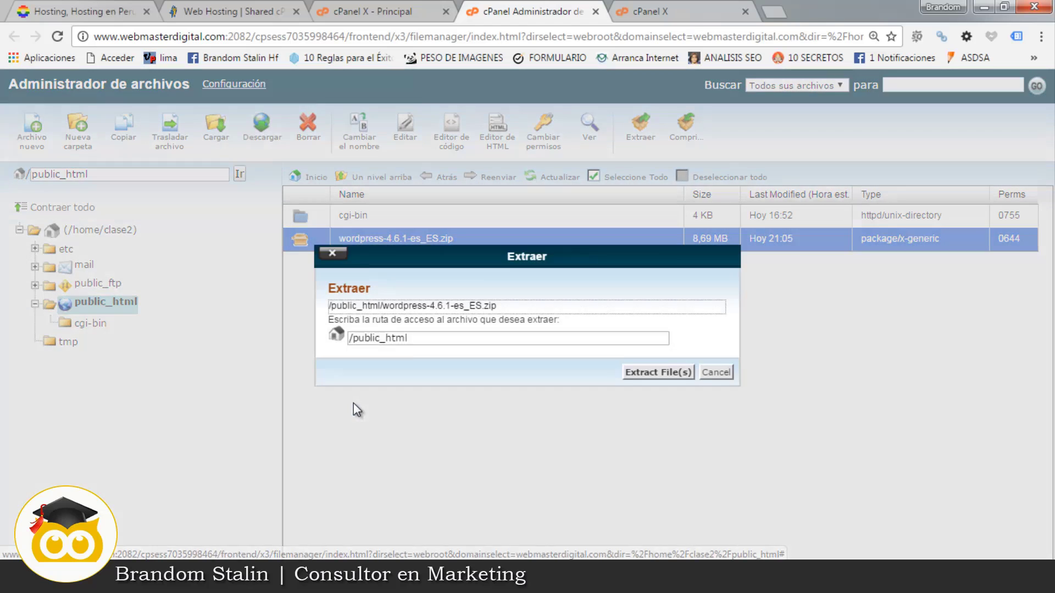
{"action": "left_click", "coordinate": [649, 377]}
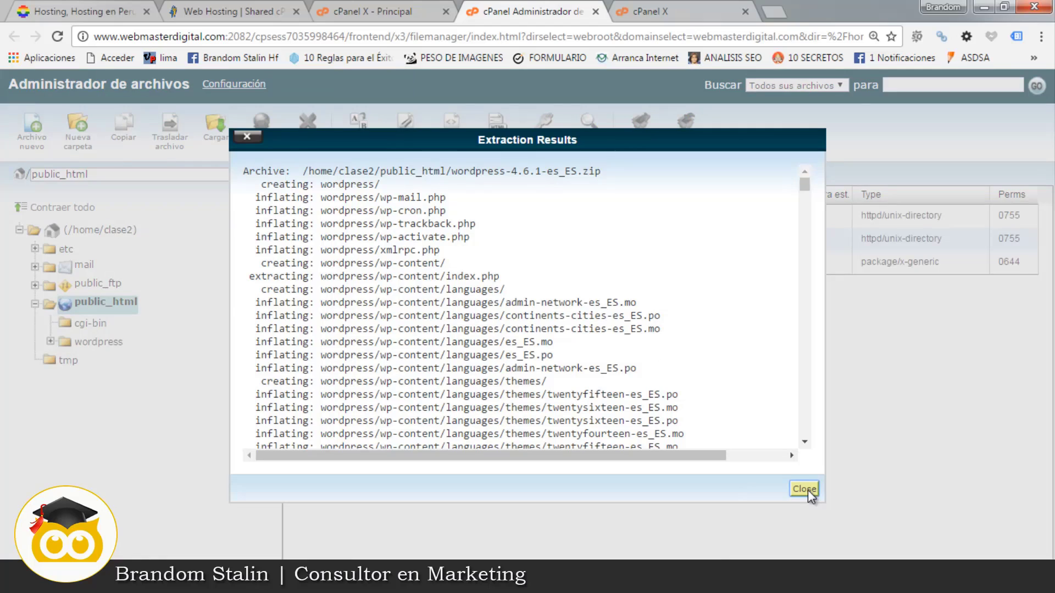
{"action": "left_click", "coordinate": [805, 488]}
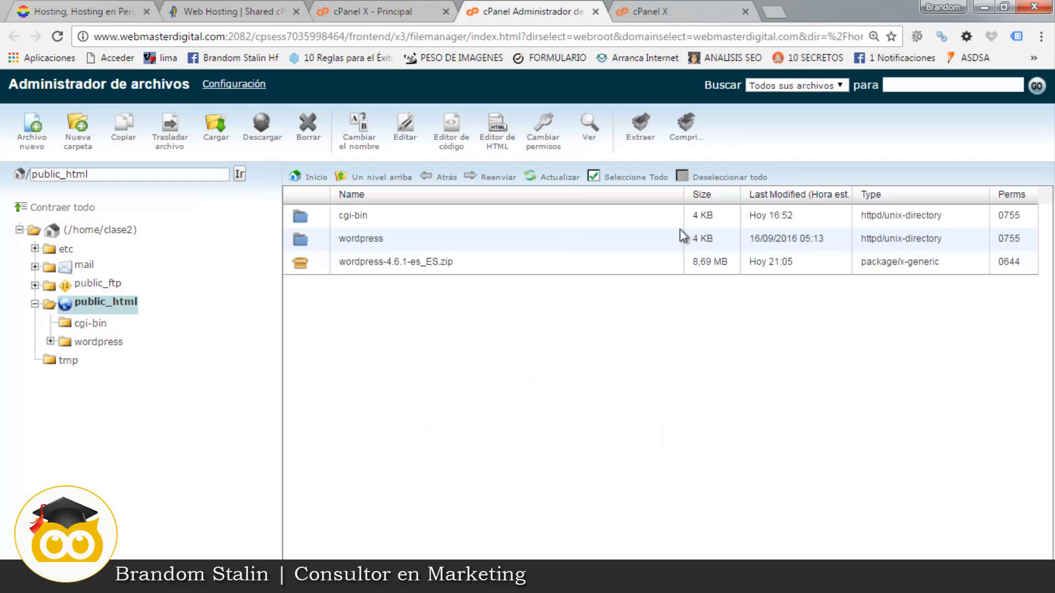
{"action": "left_click", "coordinate": [556, 181]}
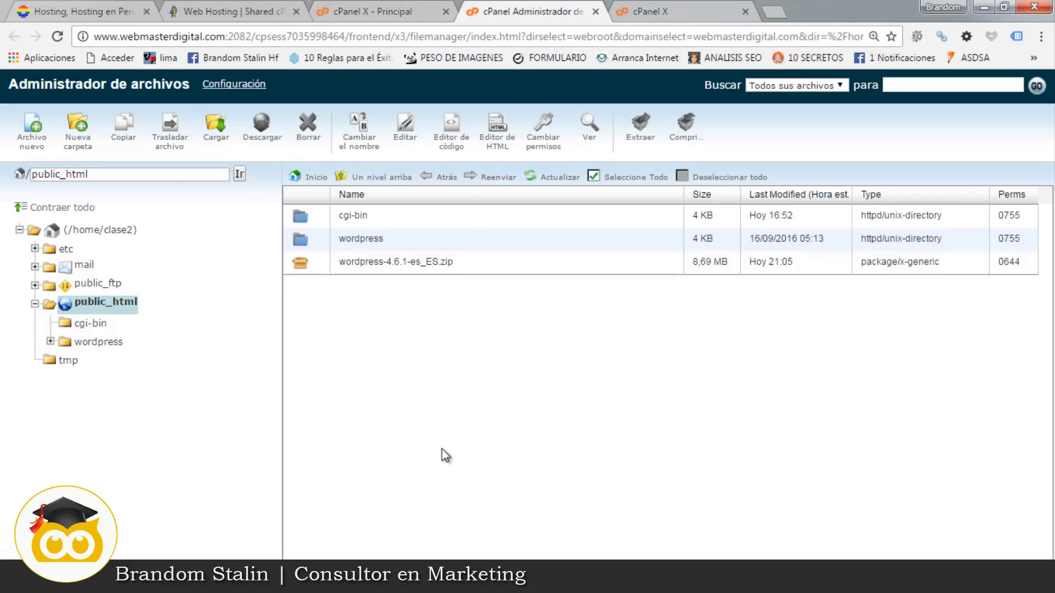
Copy the domain webmasterdigital.com from Notepad
{"action": "key", "text": "alt+Tab"}
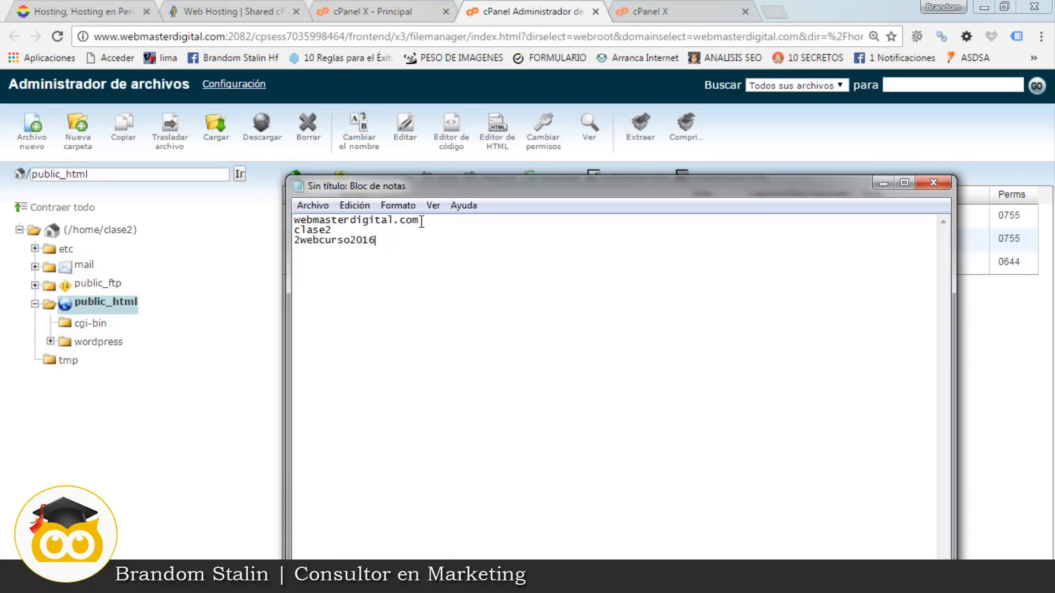
{"action": "left_click_drag", "start_coordinate": [420, 220], "coordinate": [321, 227]}
{"action": "right_click", "coordinate": [320, 227]}
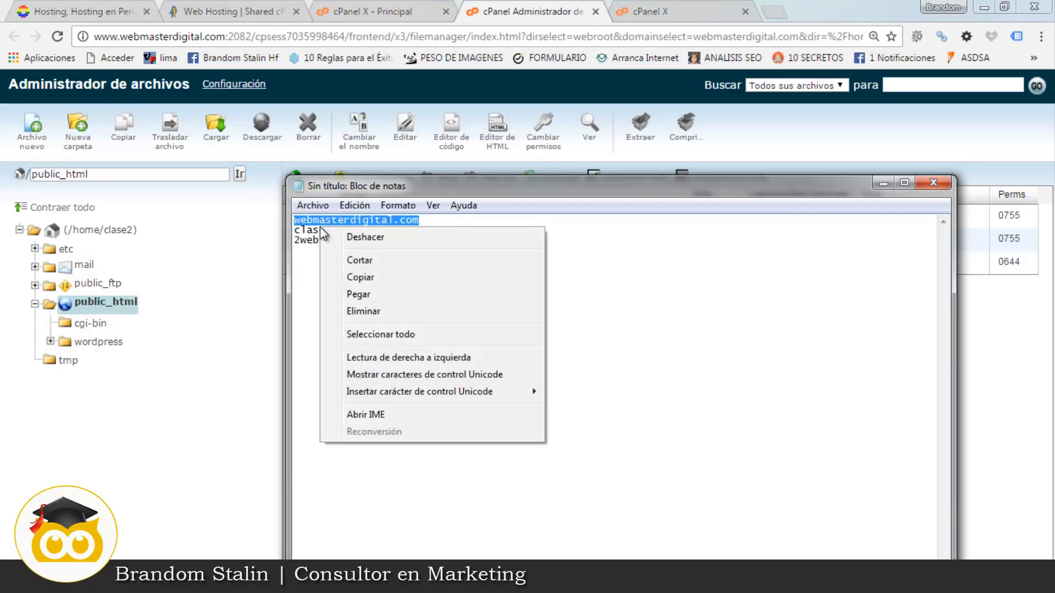
{"action": "left_click", "coordinate": [368, 278]}
{"action": "left_click", "coordinate": [879, 184]}
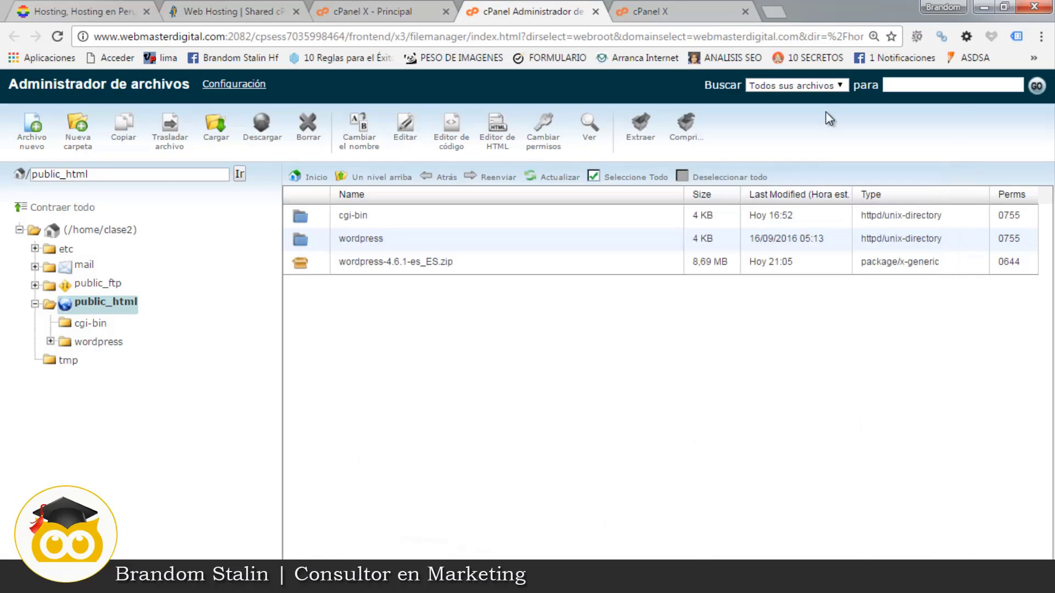
Paste the domain into a new Chrome tab and load webmasterdigital.com, still showing 'Prueba'
{"action": "left_click", "coordinate": [777, 11]}
{"action": "right_click", "coordinate": [693, 40]}
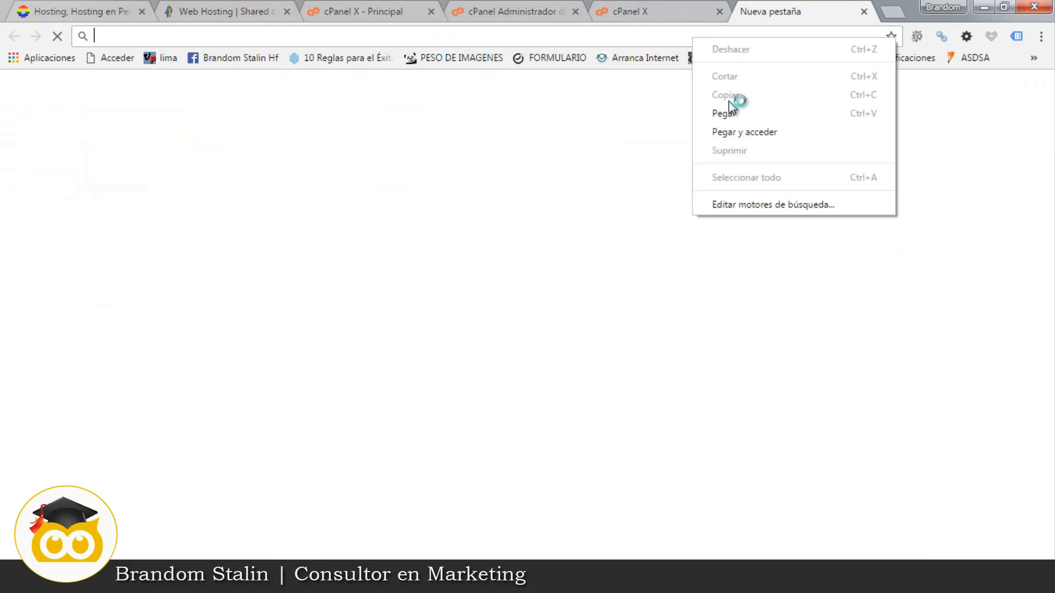
{"action": "left_click", "coordinate": [729, 111]}
{"action": "left_click", "coordinate": [578, 63]}
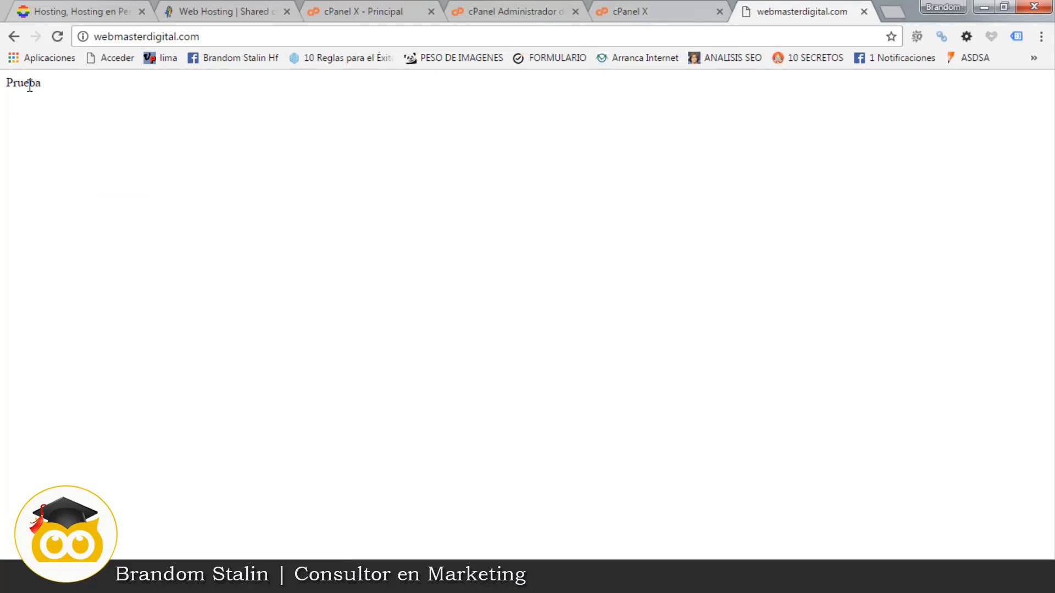
{"action": "left_click", "coordinate": [226, 39]}
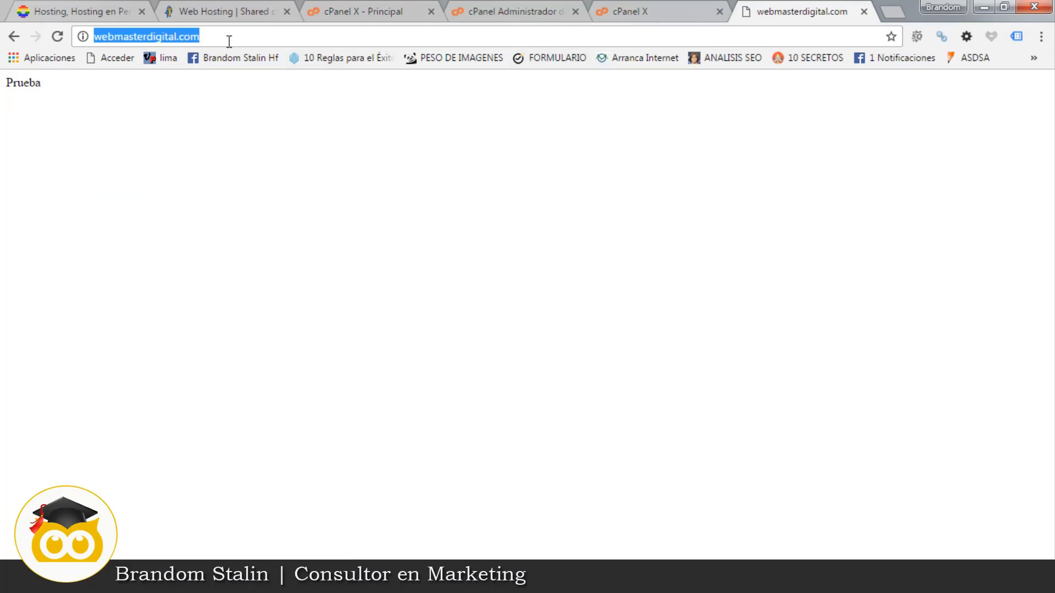
{"action": "left_click", "coordinate": [217, 39]}
Reload public_html in File Manager, select the wordpress folder, then return to the webmasterdigital.com tab
{"action": "left_click", "coordinate": [651, 17]}
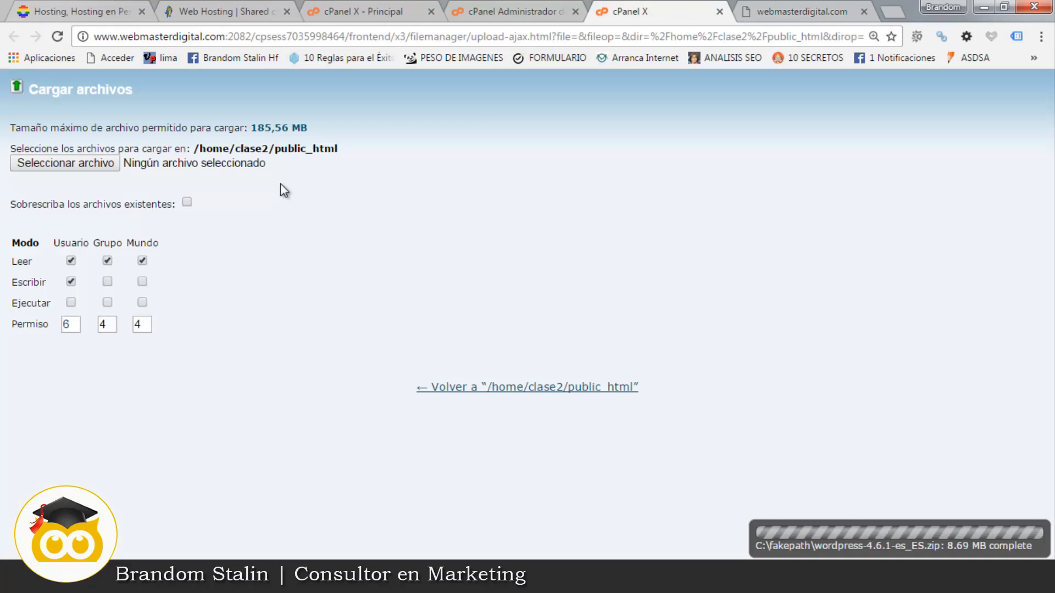
{"action": "left_click", "coordinate": [501, 11]}
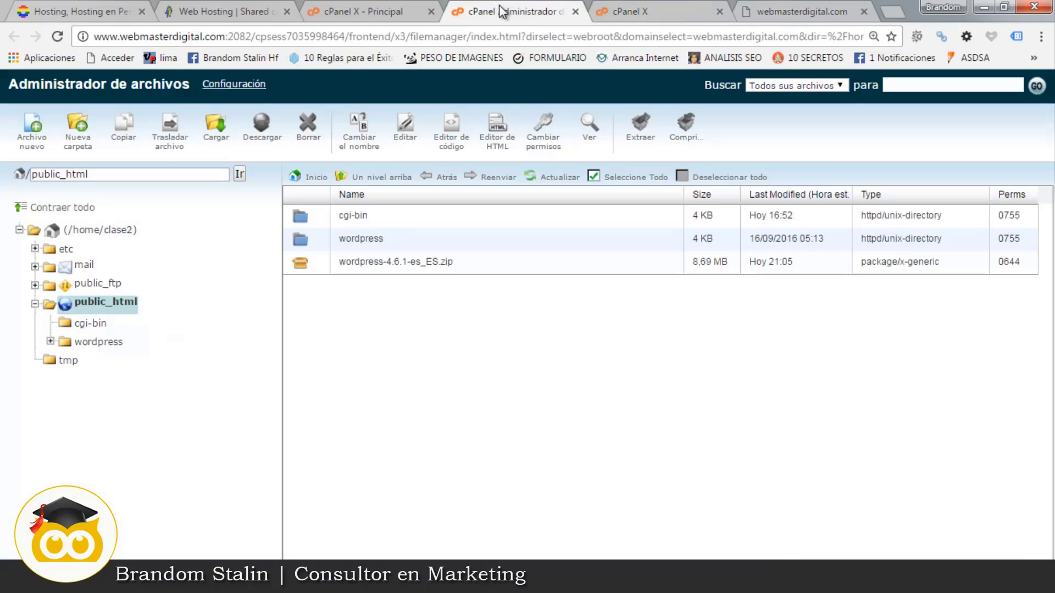
{"action": "left_click", "coordinate": [240, 174]}
{"action": "left_click", "coordinate": [351, 240]}
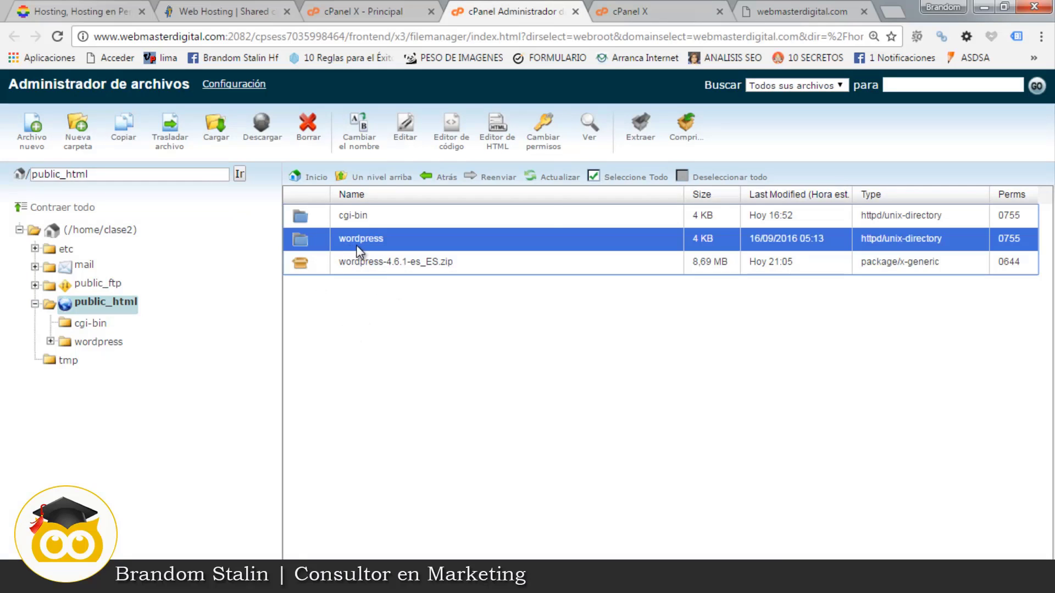
{"action": "left_click", "coordinate": [802, 9]}
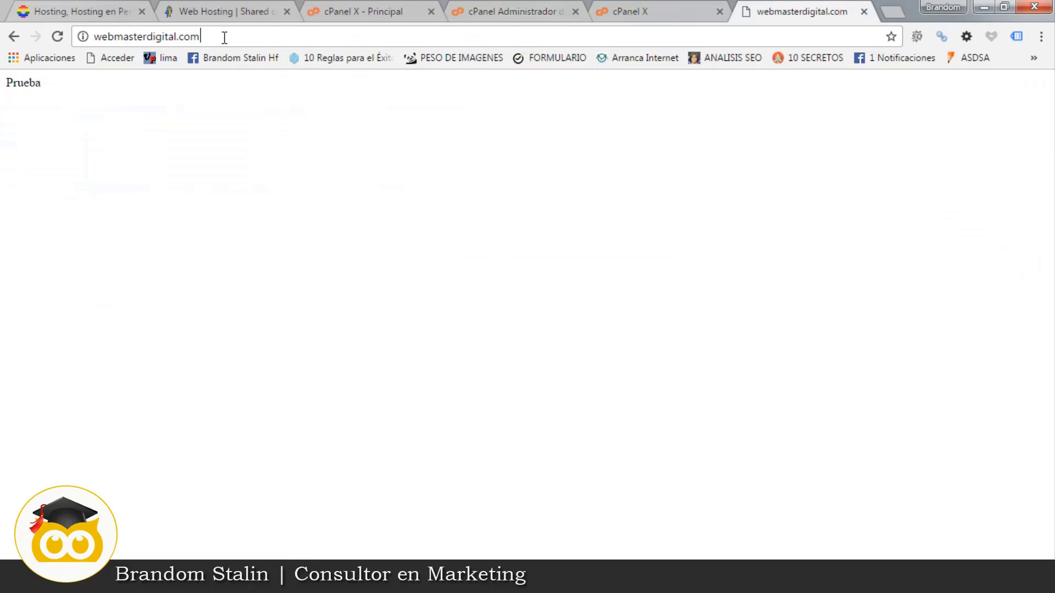
Load webmasterdigital.com/wordpress to reach the WordPress setup-config.php welcome screen
{"action": "type", "text": "/"}
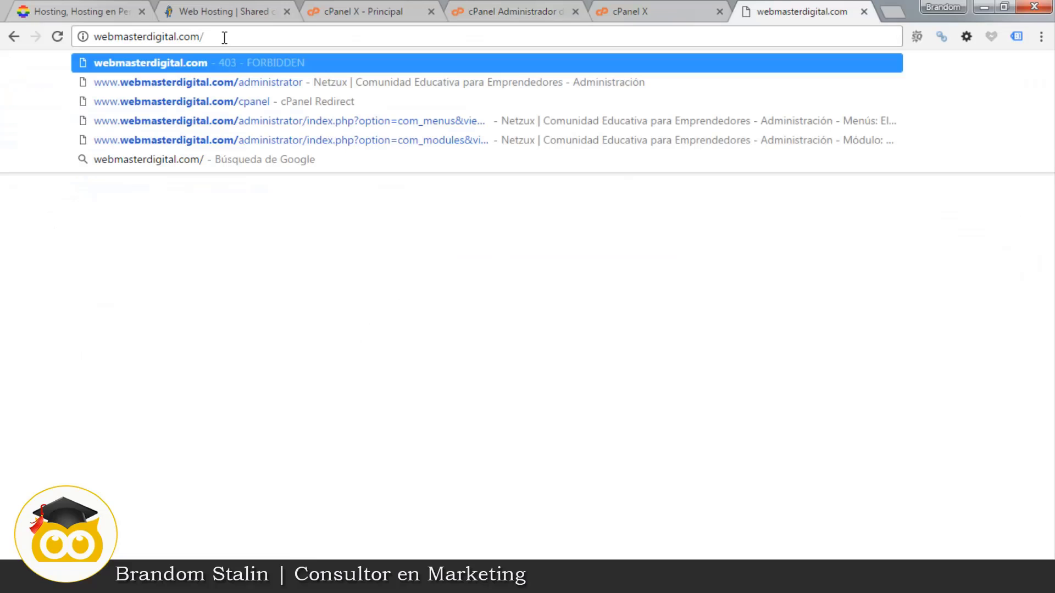
{"action": "type", "text": "wordpress"}
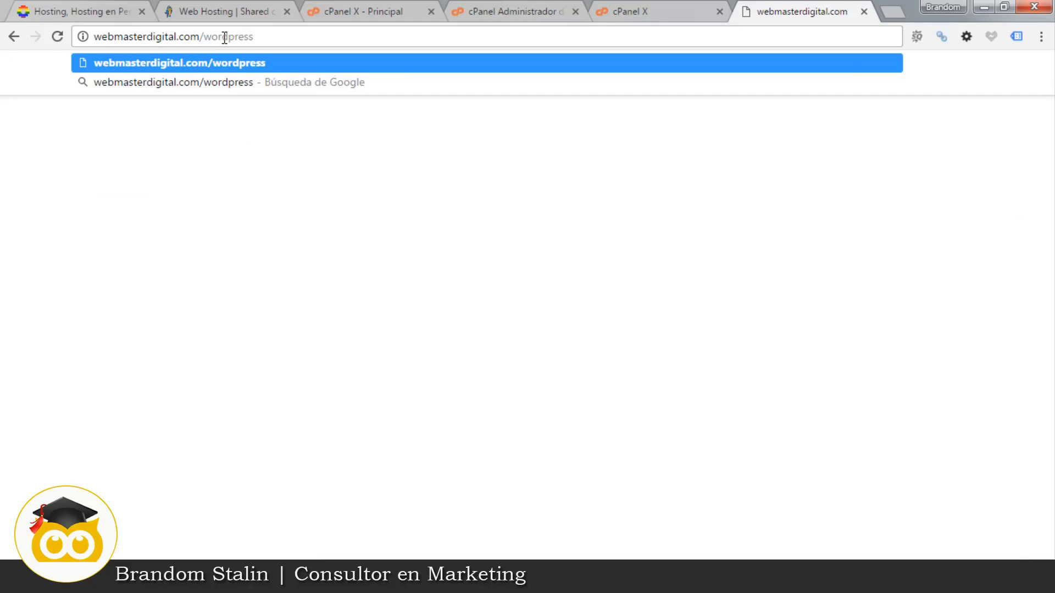
{"action": "key", "text": "Return"}
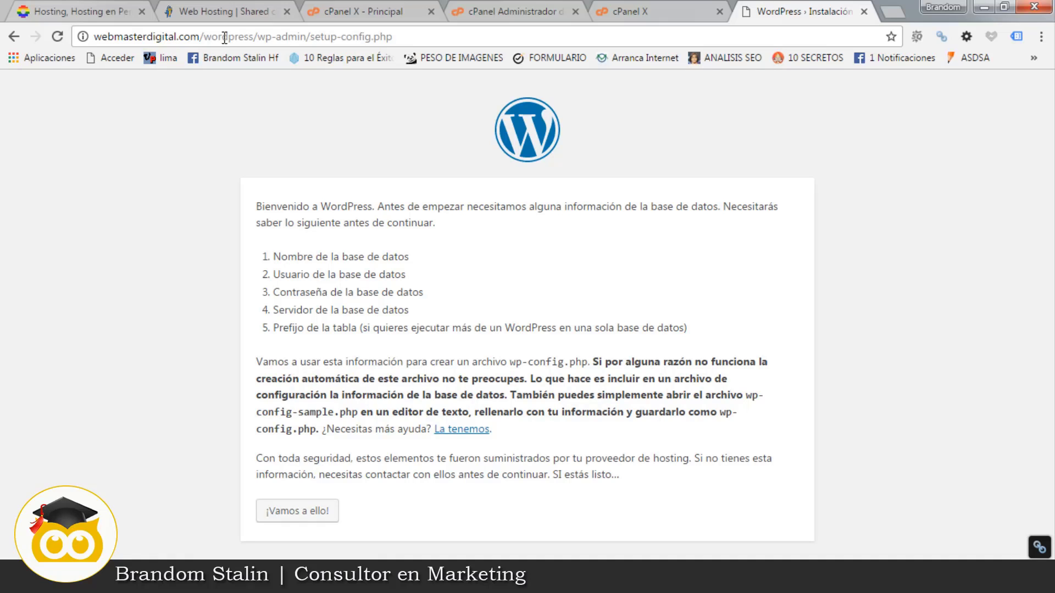
{"action": "left_click_drag", "start_coordinate": [203, 37], "coordinate": [255, 39]}
Open the wordpress folder in File Manager and select all its files, from wp-admin onward
{"action": "left_click", "coordinate": [657, 2]}
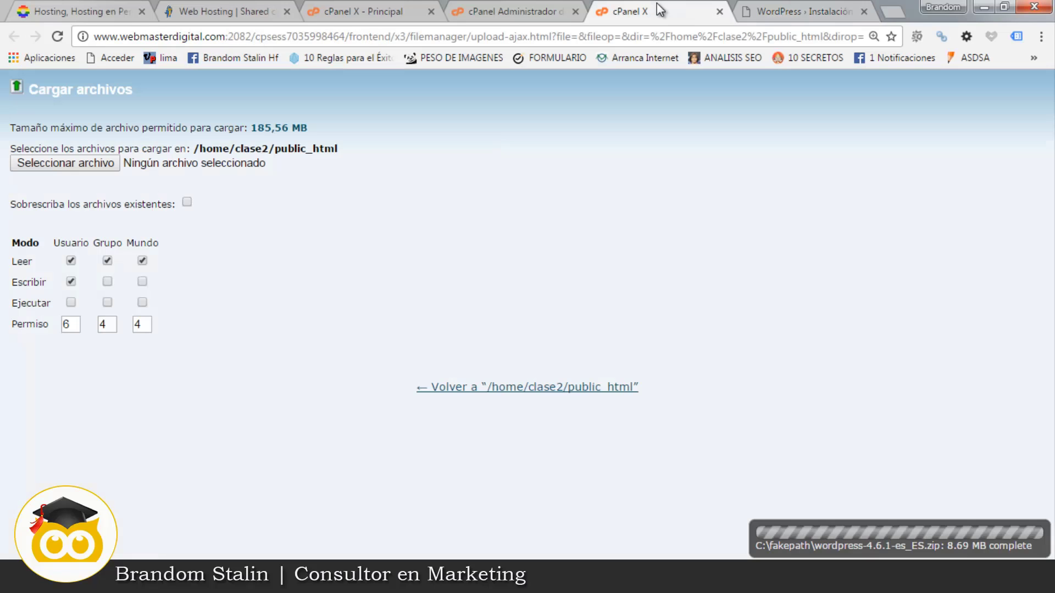
{"action": "left_click", "coordinate": [551, 6]}
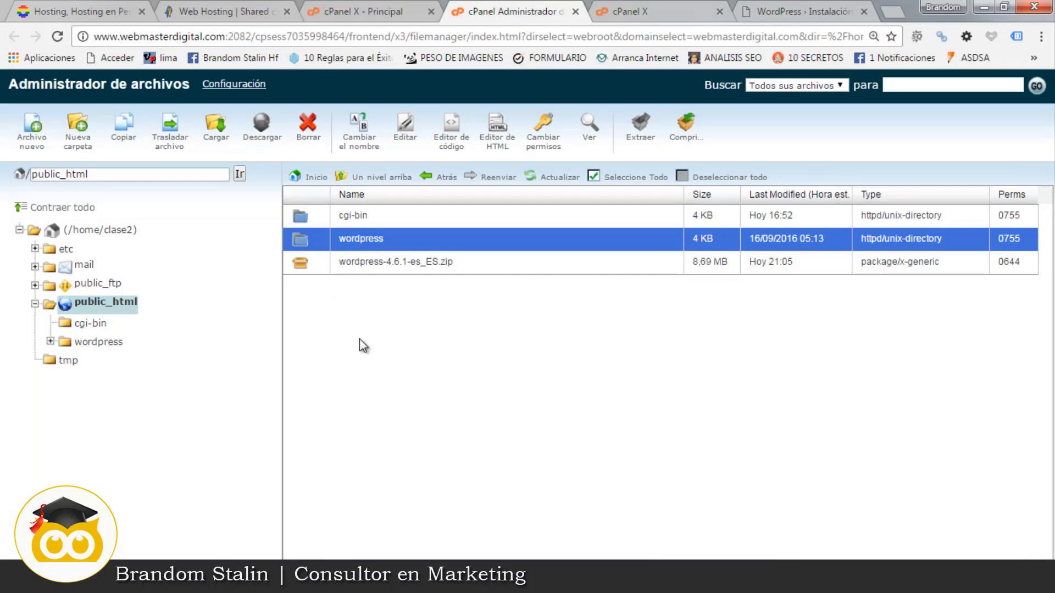
{"action": "double_click", "coordinate": [301, 241]}
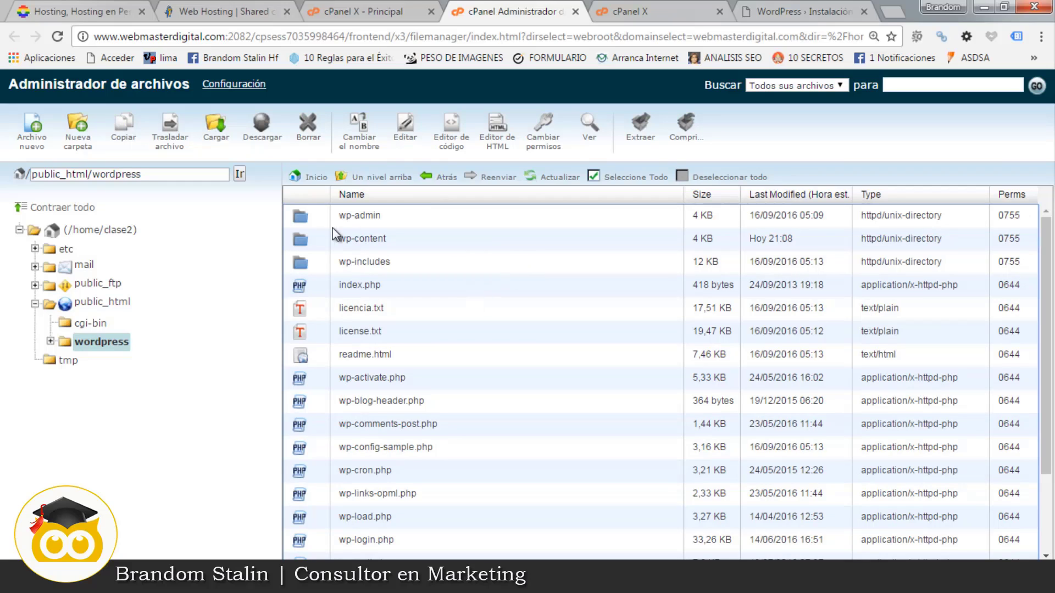
{"action": "left_click_drag", "start_coordinate": [366, 223], "coordinate": [393, 510]}
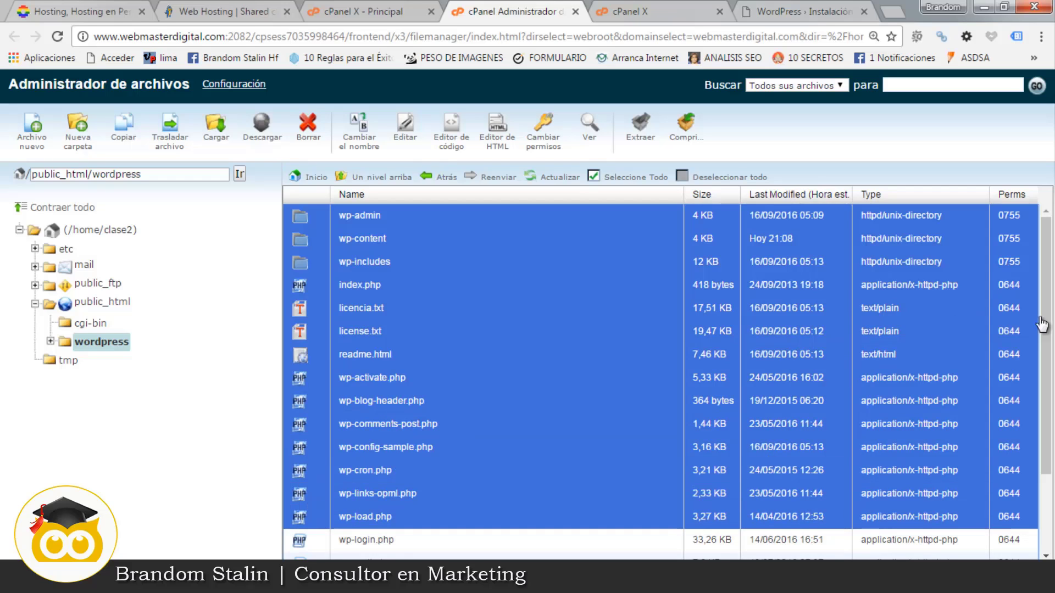
{"action": "left_click_drag", "start_coordinate": [1047, 350], "coordinate": [1047, 426]}
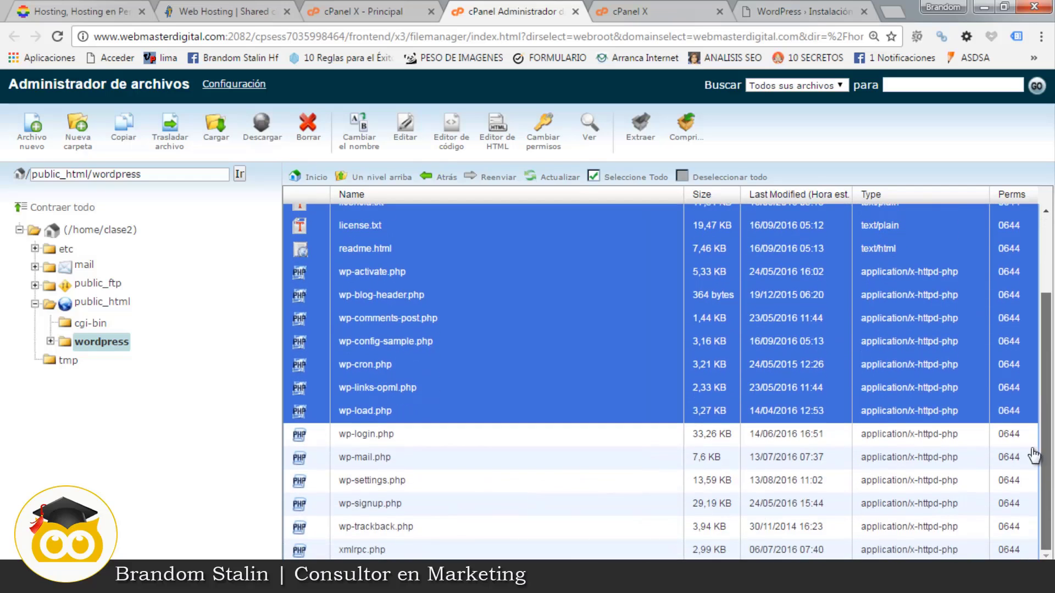
{"action": "left_click_drag", "start_coordinate": [344, 551], "coordinate": [375, 434]}
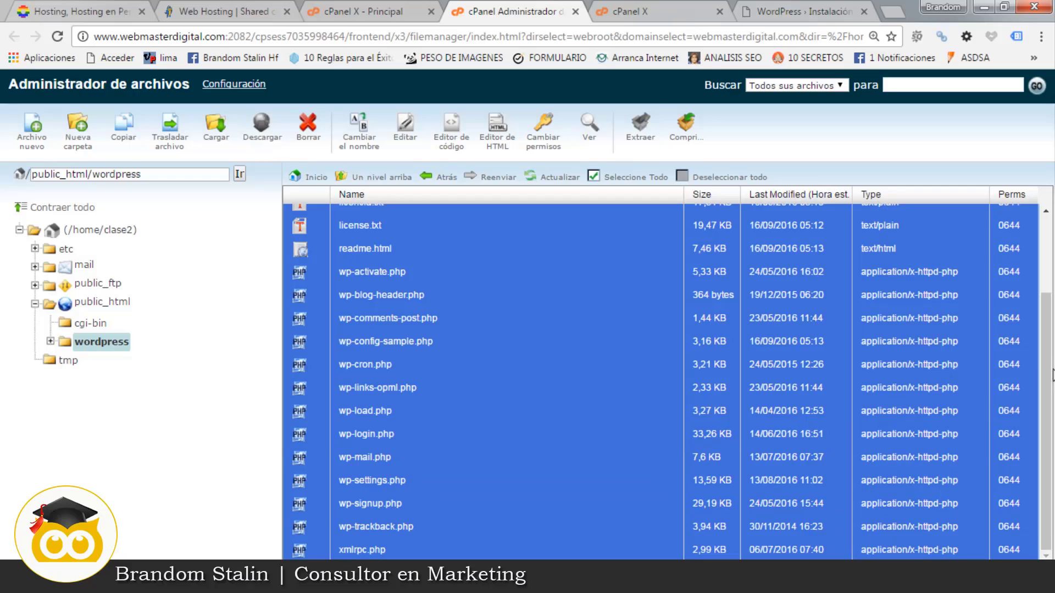
{"action": "scroll", "coordinate": [1050, 375], "scroll_direction": "up", "scroll_amount": 3}
{"action": "scroll", "coordinate": [1049, 421], "scroll_direction": "down", "scroll_amount": 2}
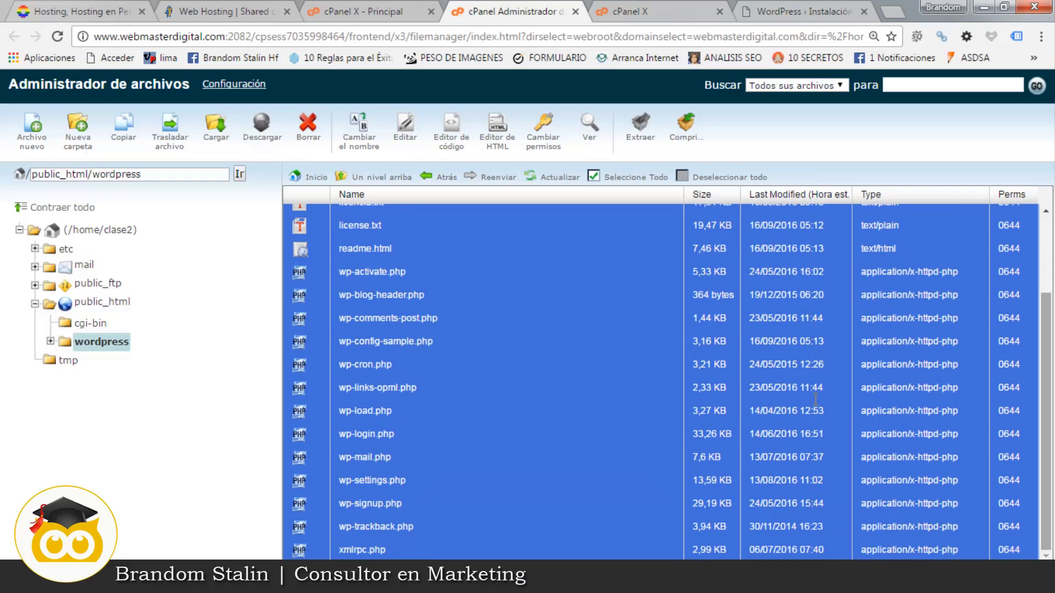
Copy the selected files to /public_html/ and open public_html to see them
{"action": "right_click", "coordinate": [386, 271]}
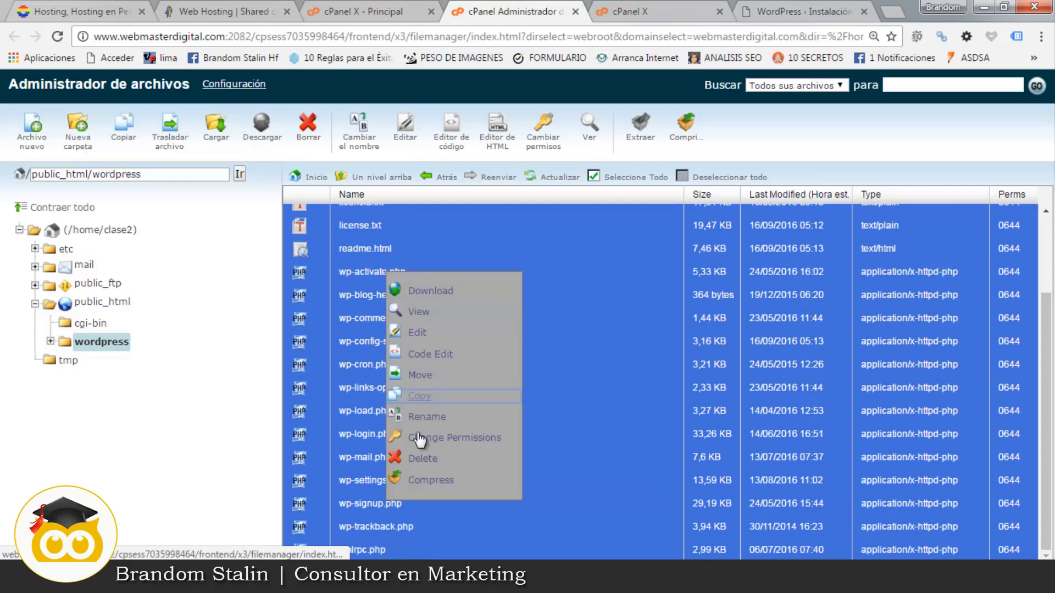
{"action": "left_click", "coordinate": [423, 403]}
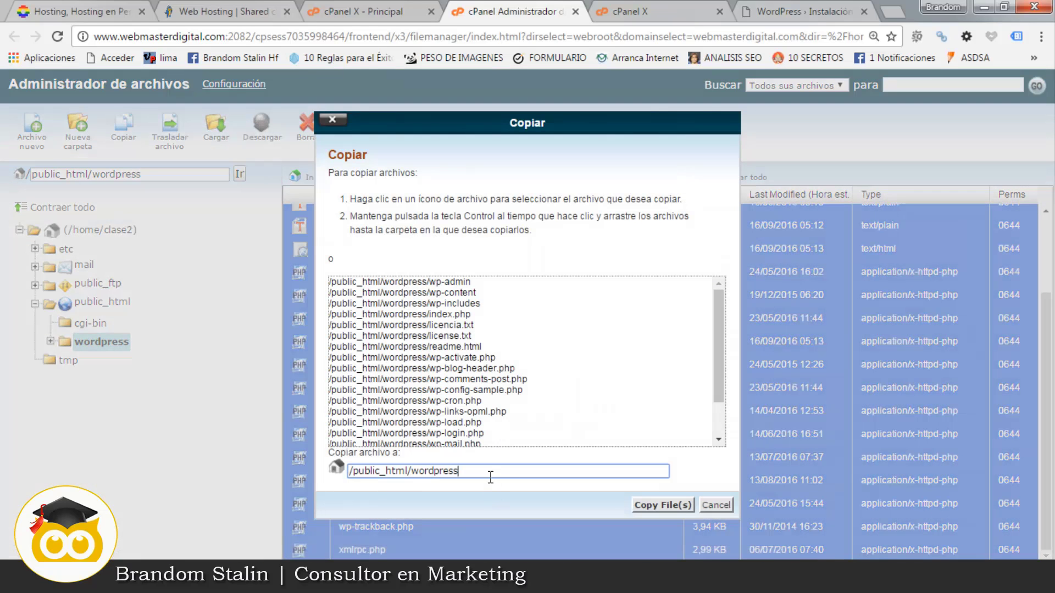
{"action": "key", "text": "BackSpace"}
{"action": "key", "text": "BackSpace"}
{"action": "key", "text": "BackSpace"}
{"action": "key", "text": "BackSpace"}
{"action": "key", "text": "BackSpace"}
{"action": "key", "text": "BackSpace"}
{"action": "key", "text": "BackSpace"}
{"action": "type", "text": "/"}
{"action": "left_click", "coordinate": [646, 503]}
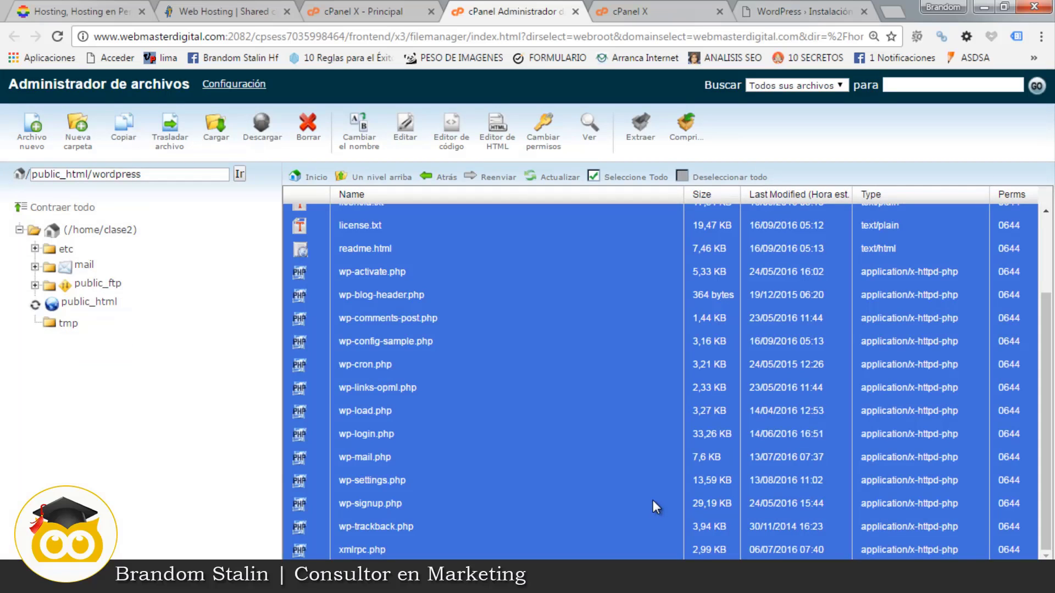
{"action": "left_click", "coordinate": [92, 303]}
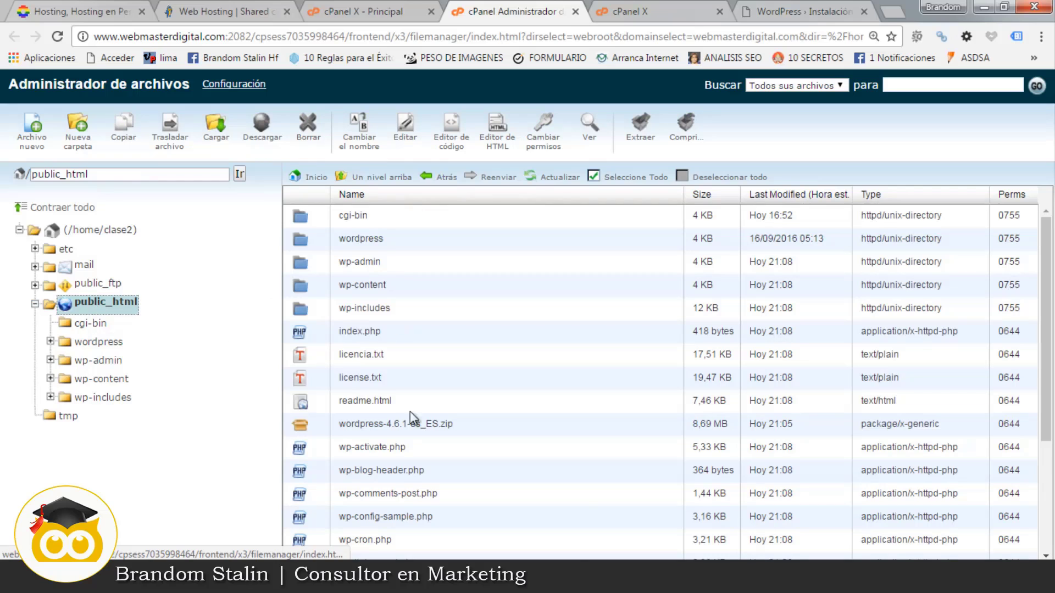
Delete the wordpress folder from public_html and refresh the folder listing
{"action": "scroll", "coordinate": [420, 354], "scroll_direction": "down", "scroll_amount": 2}
{"action": "scroll", "coordinate": [420, 355], "scroll_direction": "up", "scroll_amount": 2}
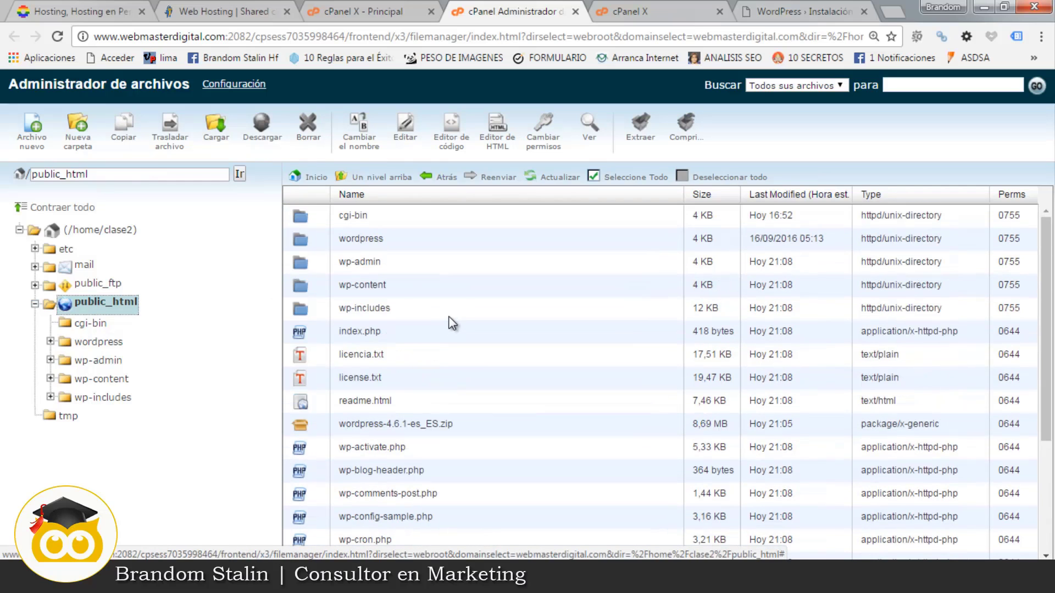
{"action": "left_click", "coordinate": [309, 245]}
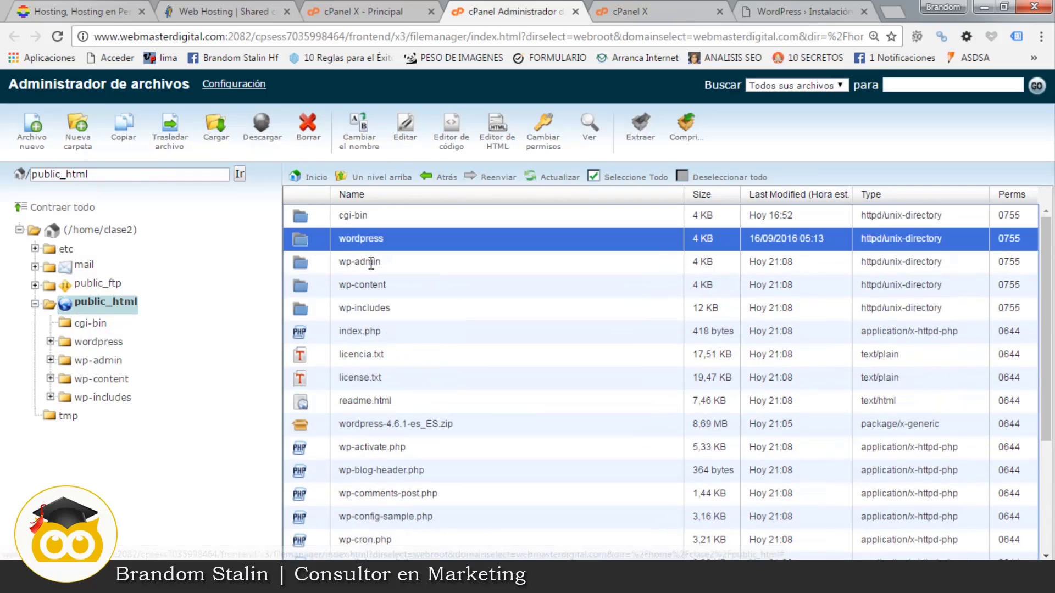
{"action": "right_click", "coordinate": [314, 236]}
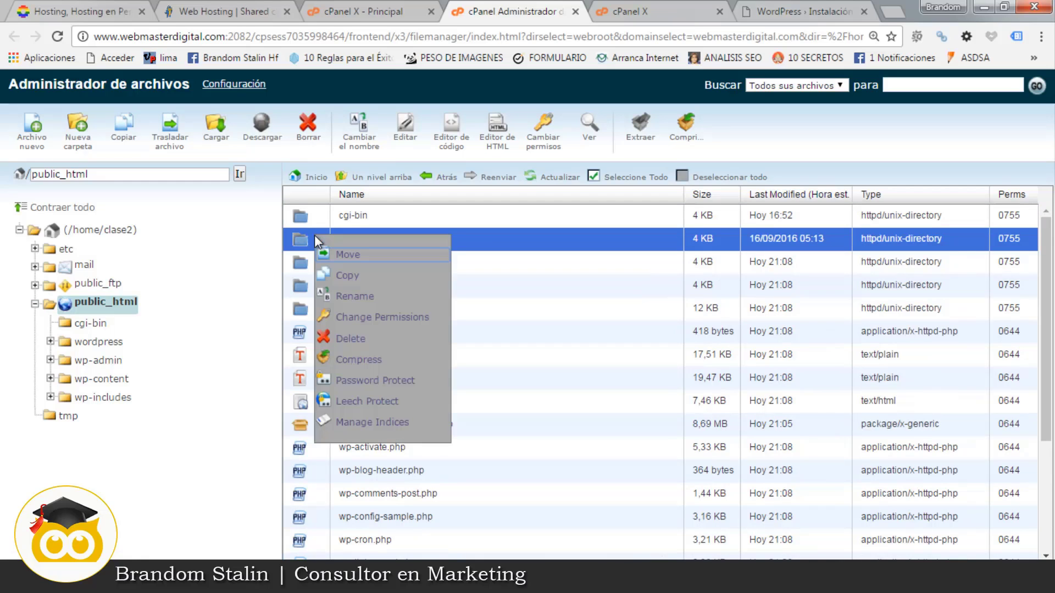
{"action": "left_click", "coordinate": [353, 338]}
{"action": "left_click", "coordinate": [662, 375]}
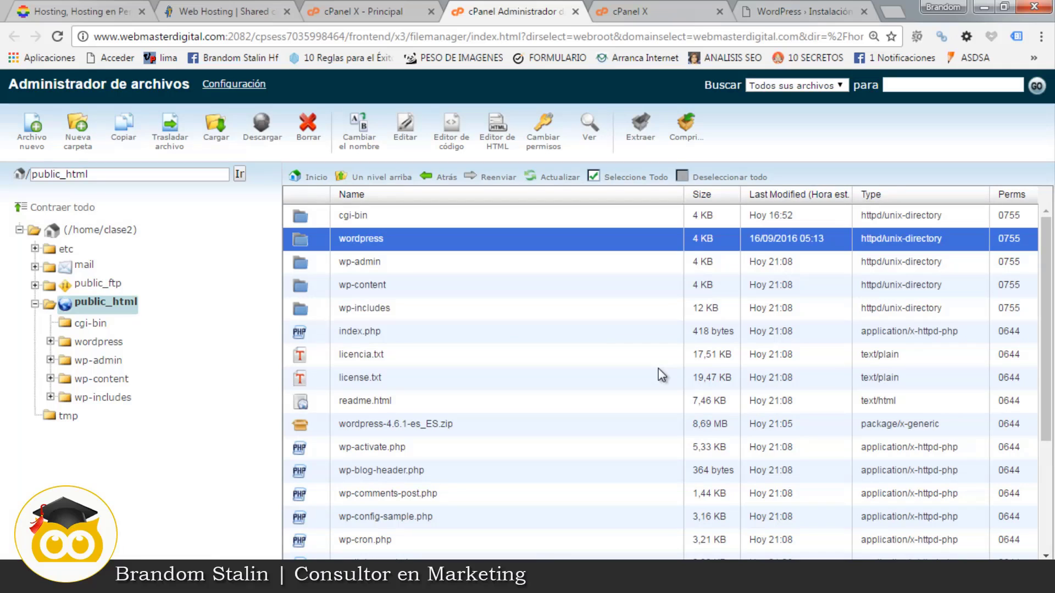
{"action": "left_click", "coordinate": [402, 405]}
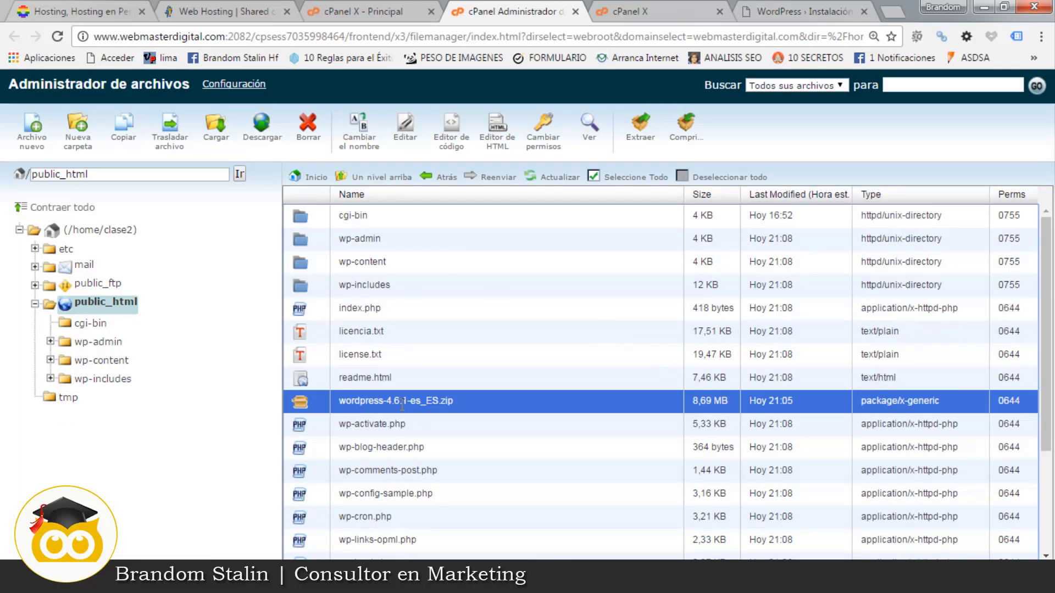
{"action": "scroll", "coordinate": [411, 301], "scroll_direction": "down", "scroll_amount": 2}
{"action": "scroll", "coordinate": [411, 301], "scroll_direction": "up", "scroll_amount": 2}
{"action": "left_click", "coordinate": [106, 302]}
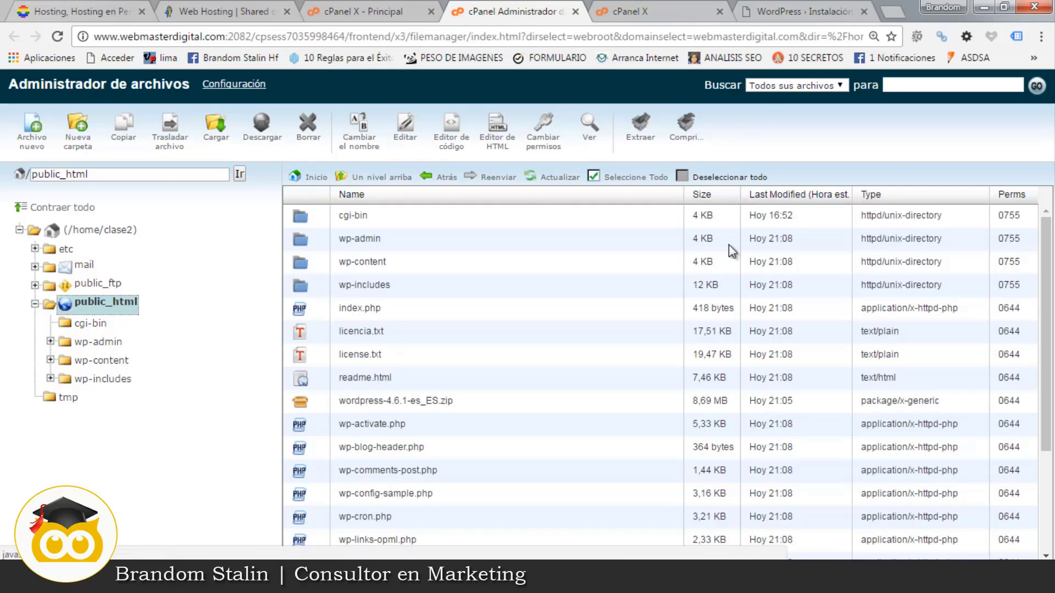
Reload the setup page, then remove the path to load the domain's root page
{"action": "left_click", "coordinate": [774, 9]}
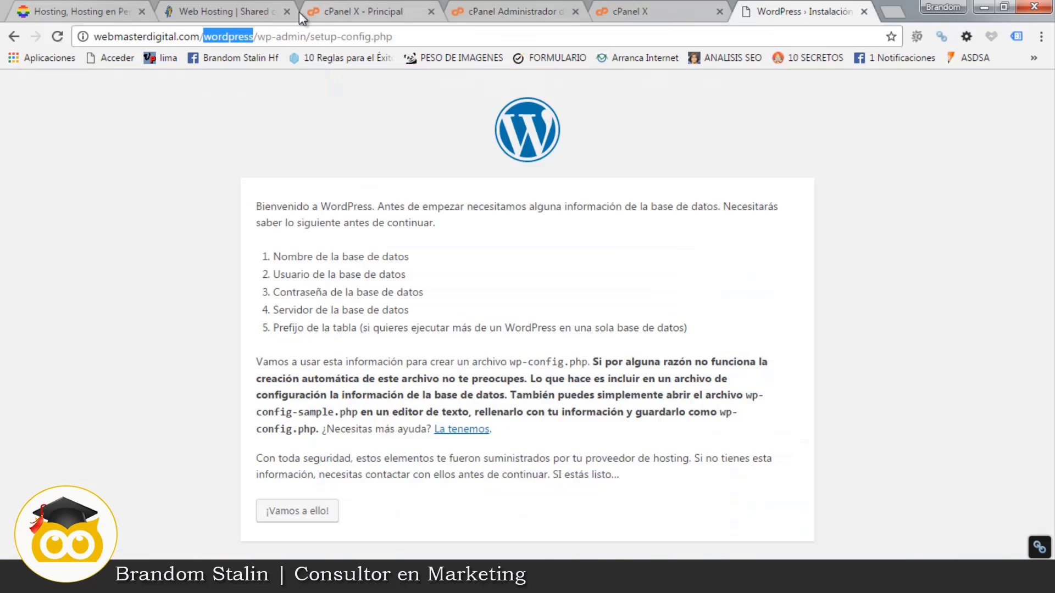
{"action": "left_click", "coordinate": [211, 35]}
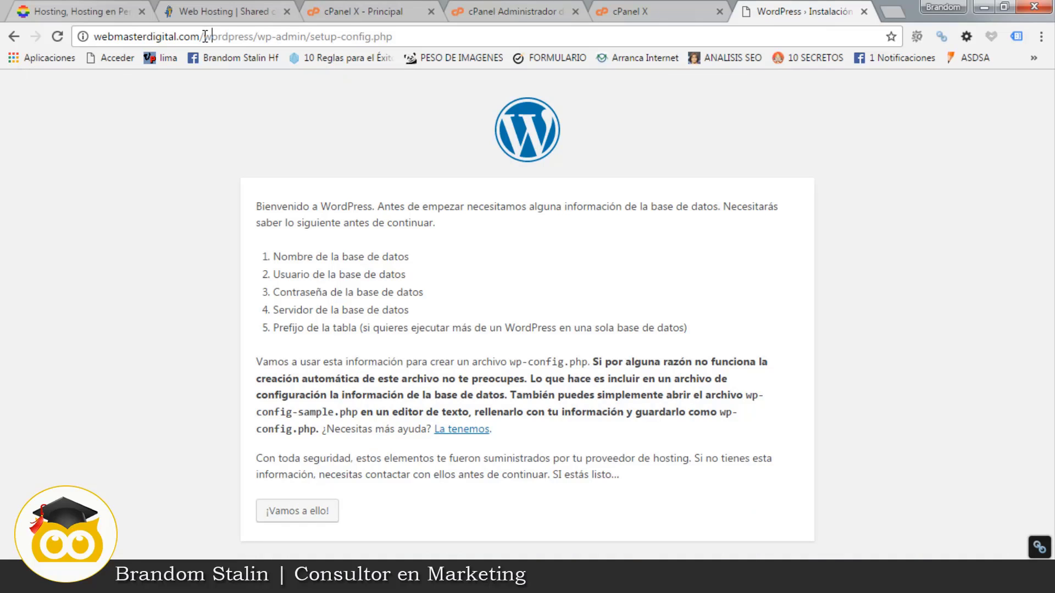
{"action": "key", "text": "Return"}
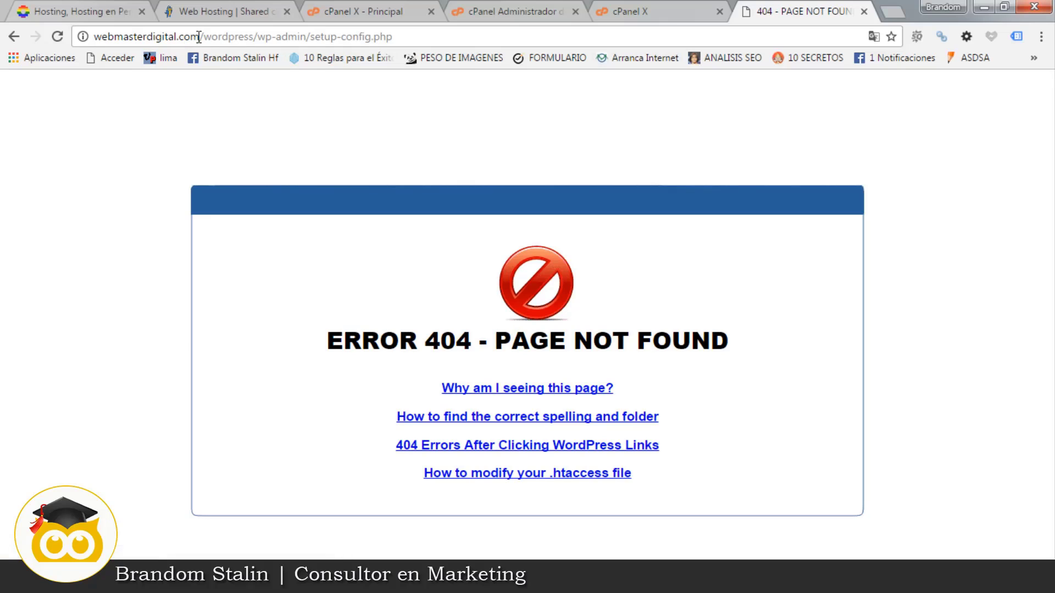
{"action": "left_click_drag", "start_coordinate": [202, 36], "coordinate": [436, 45]}
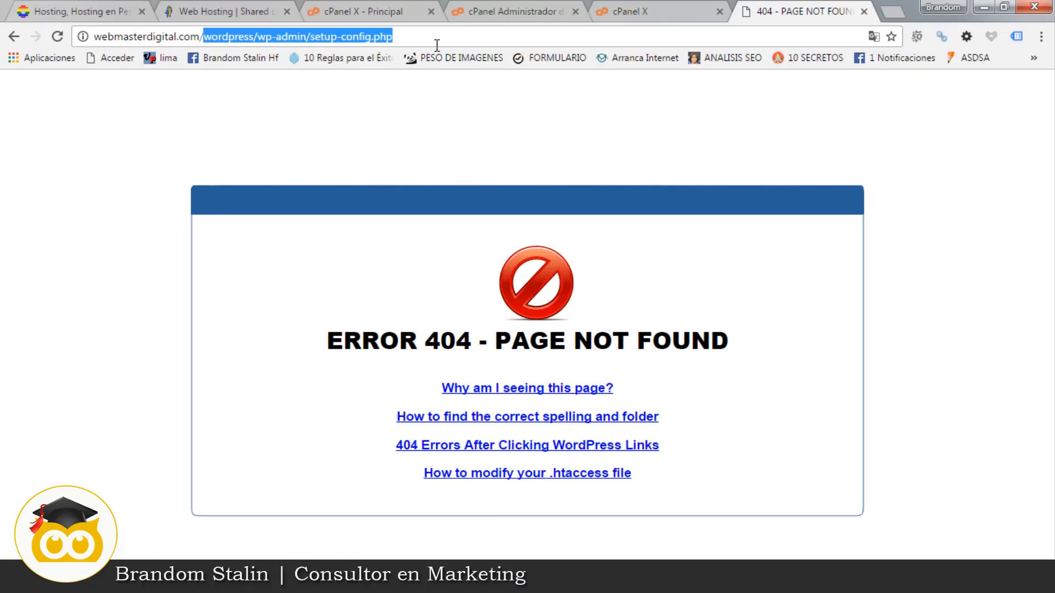
{"action": "key", "text": "BackSpace"}
{"action": "key", "text": "Return"}
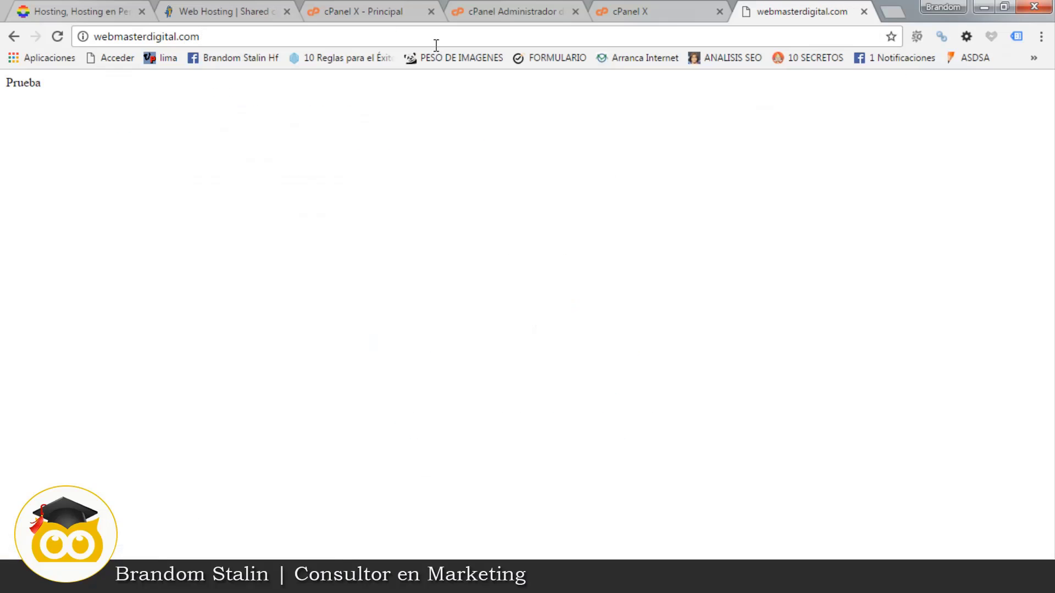
{"action": "left_click", "coordinate": [58, 36]}
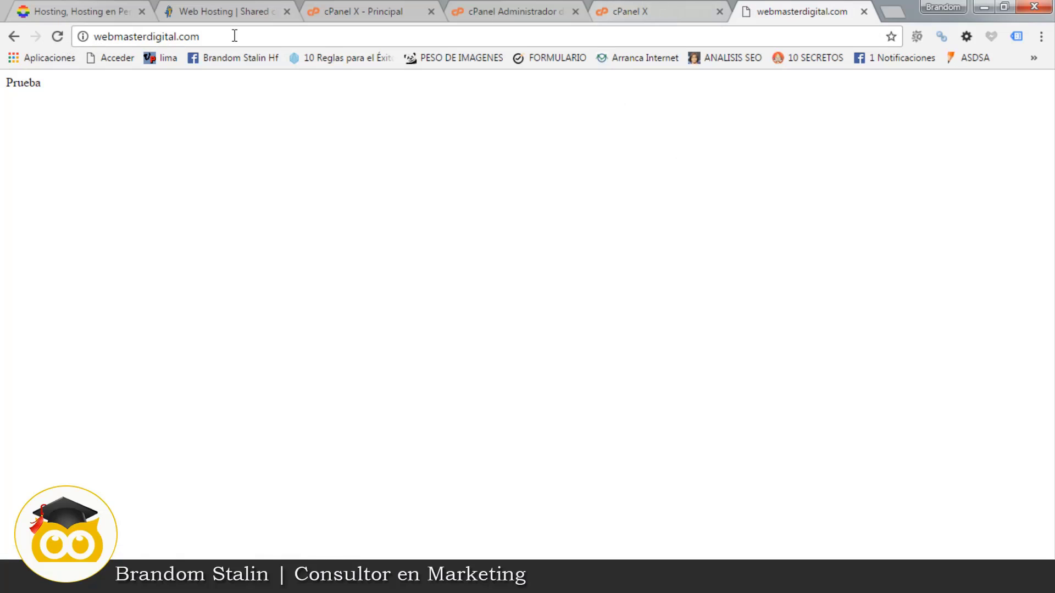
{"action": "left_click", "coordinate": [98, 37]}
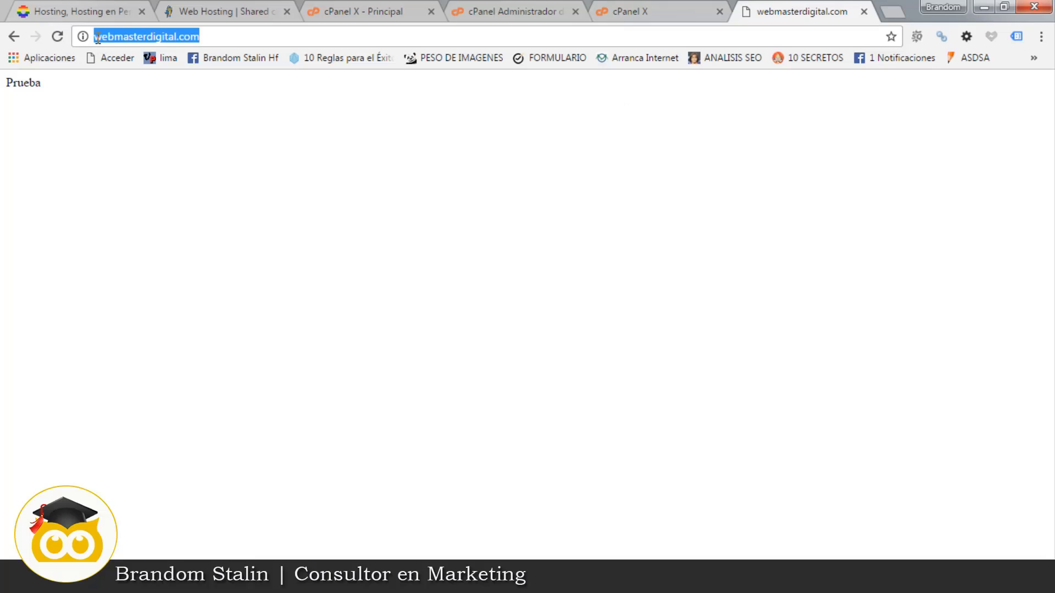
{"action": "left_click", "coordinate": [98, 37]}
{"action": "type", "text": "www."}
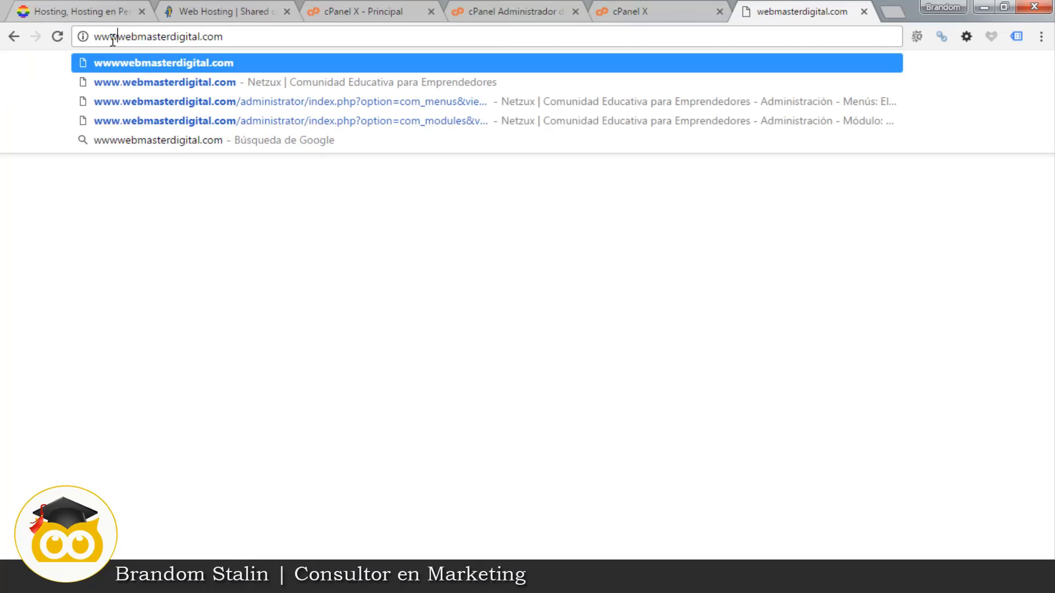
{"action": "key", "text": "End"}
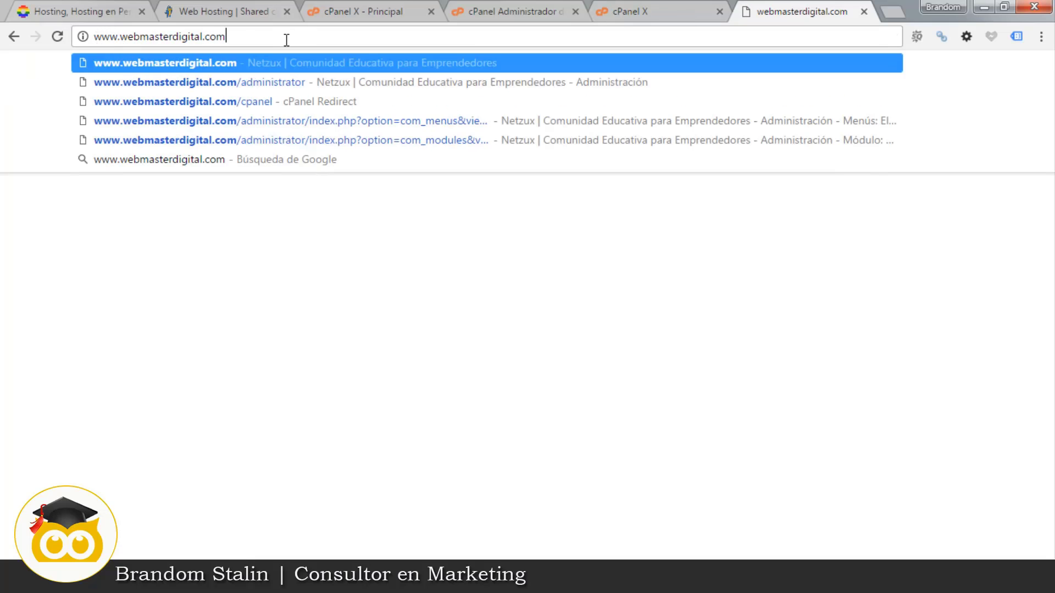
{"action": "key", "text": "shift+Home"}
{"action": "key", "text": "Return"}
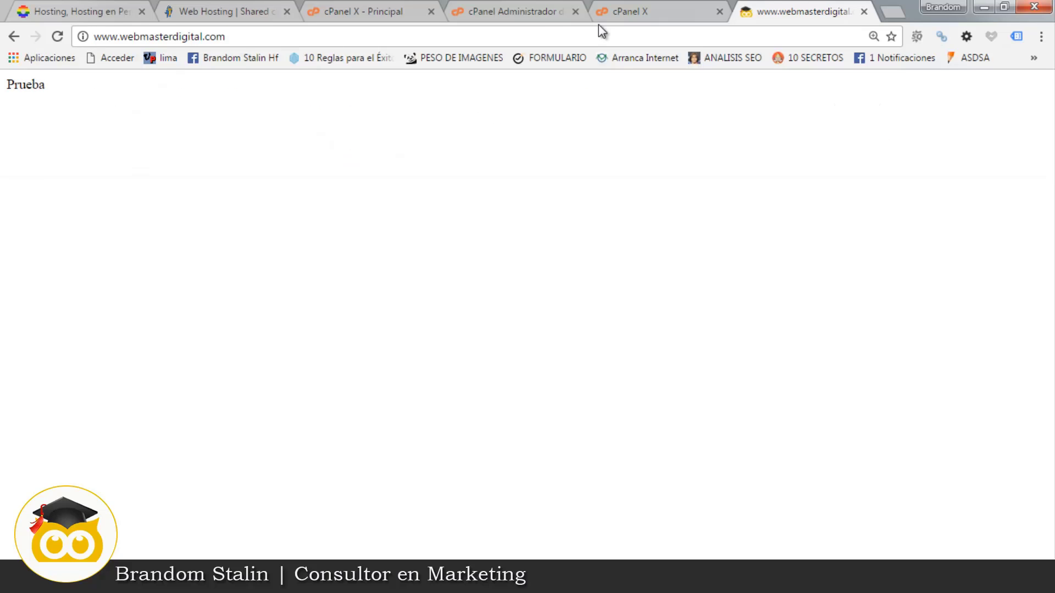
Return to the cPanel File Manager and refresh the public_html listing
{"action": "left_click", "coordinate": [621, 17]}
{"action": "left_click", "coordinate": [523, 4]}
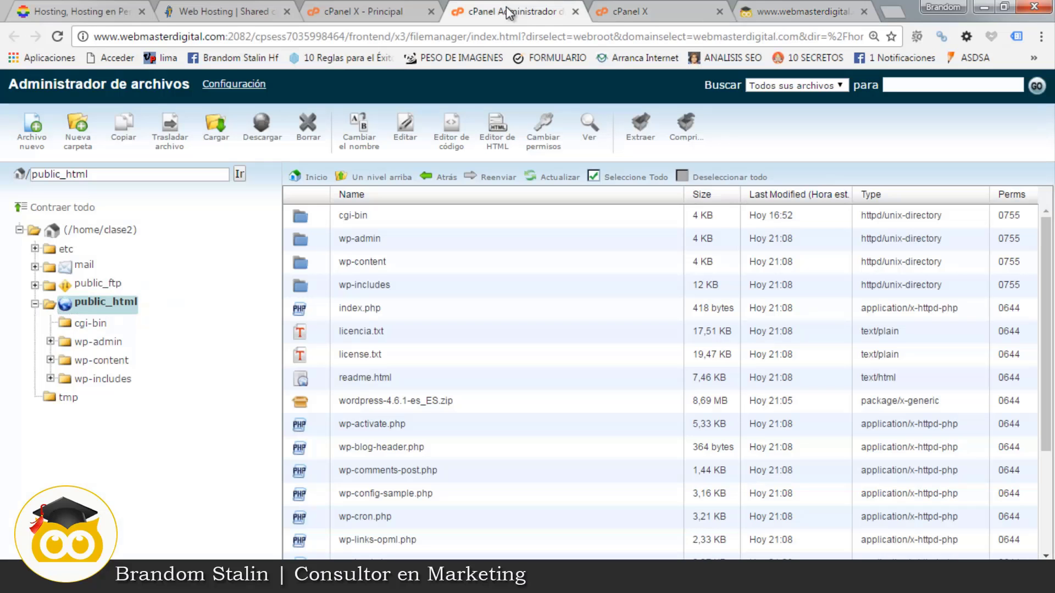
{"action": "left_click", "coordinate": [240, 174]}
{"action": "mouse_move", "coordinate": [1045, 280]}
{"action": "left_mouse_down"}
{"action": "mouse_move", "coordinate": [1036, 440]}
{"action": "mouse_move", "coordinate": [1042, 269]}
{"action": "left_mouse_up"}
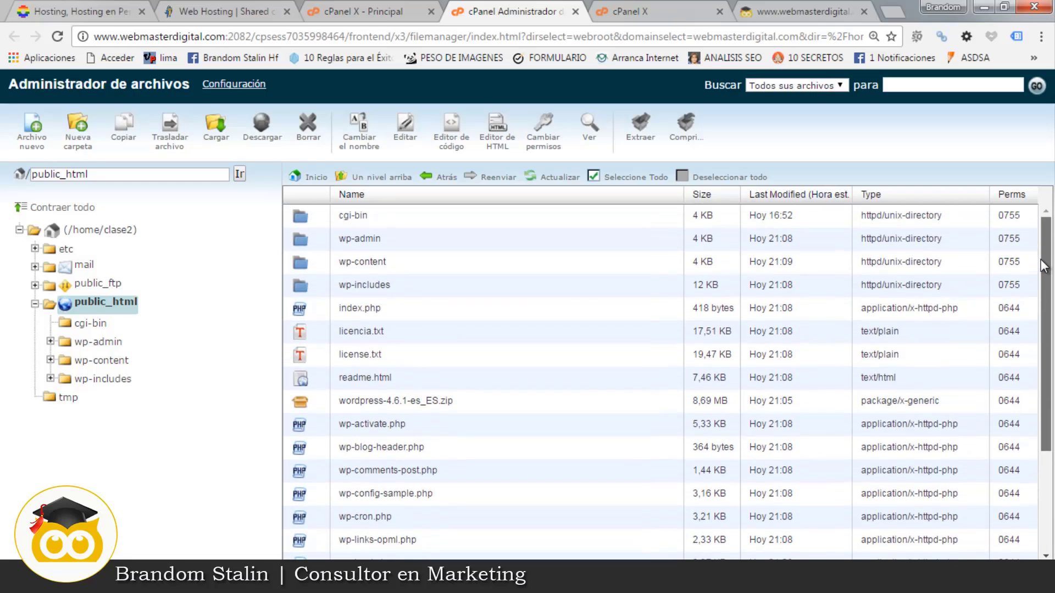
Go back to the public_html file listing and select index.php
{"action": "left_click_drag", "start_coordinate": [1043, 267], "coordinate": [1033, 451]}
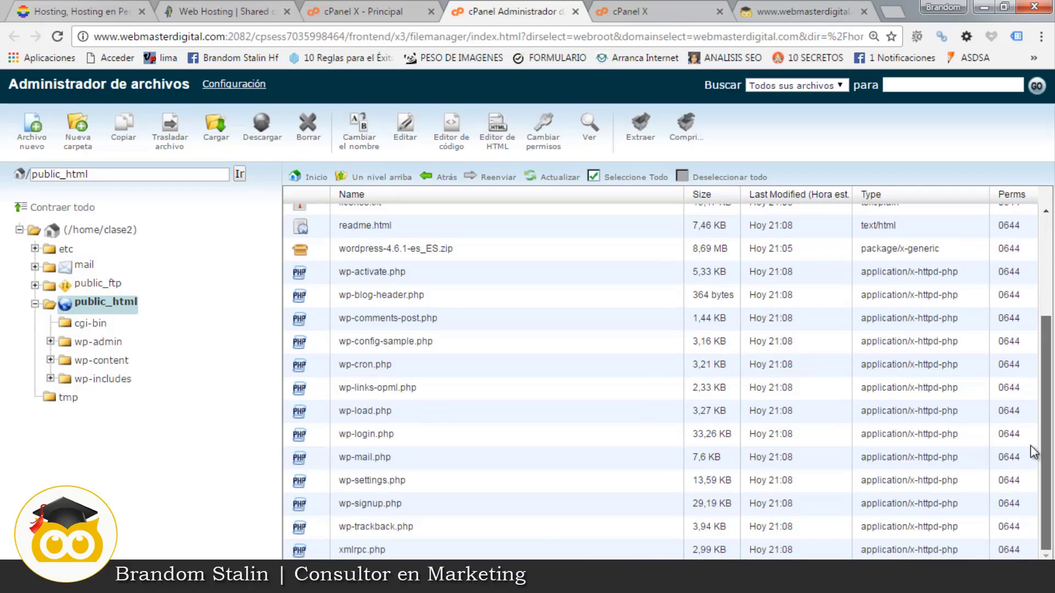
{"action": "scroll", "coordinate": [1016, 340], "scroll_direction": "up", "scroll_amount": 3}
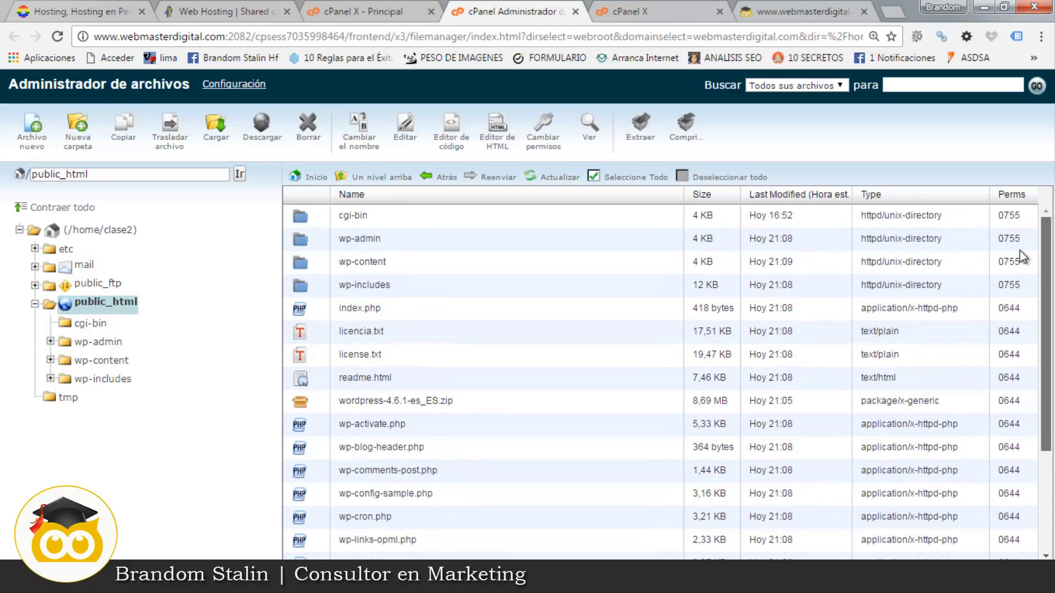
{"action": "scroll", "coordinate": [1014, 394], "scroll_direction": "down", "scroll_amount": 3}
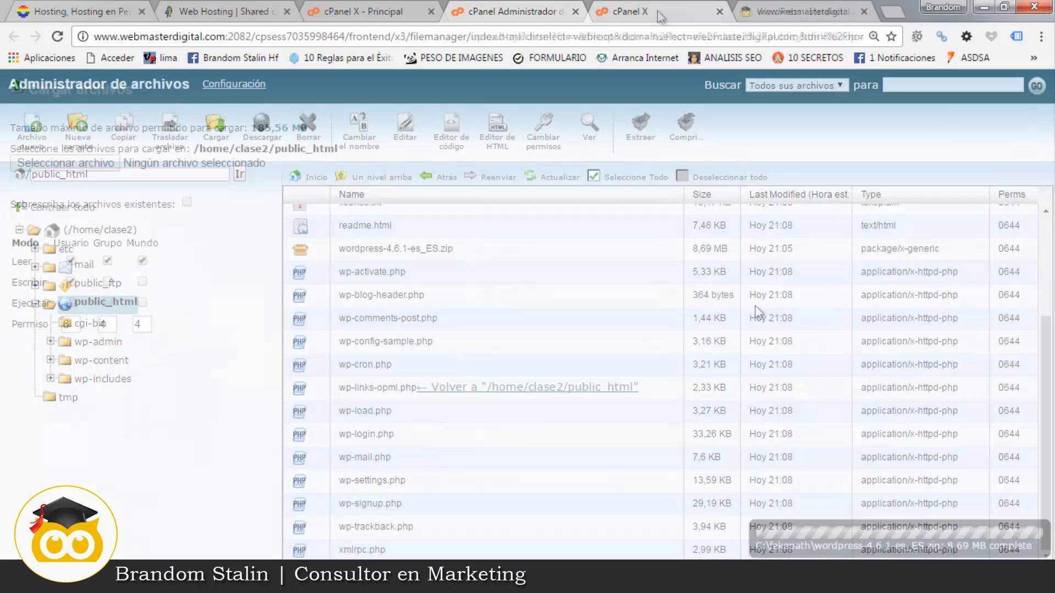
{"action": "left_click", "coordinate": [527, 387]}
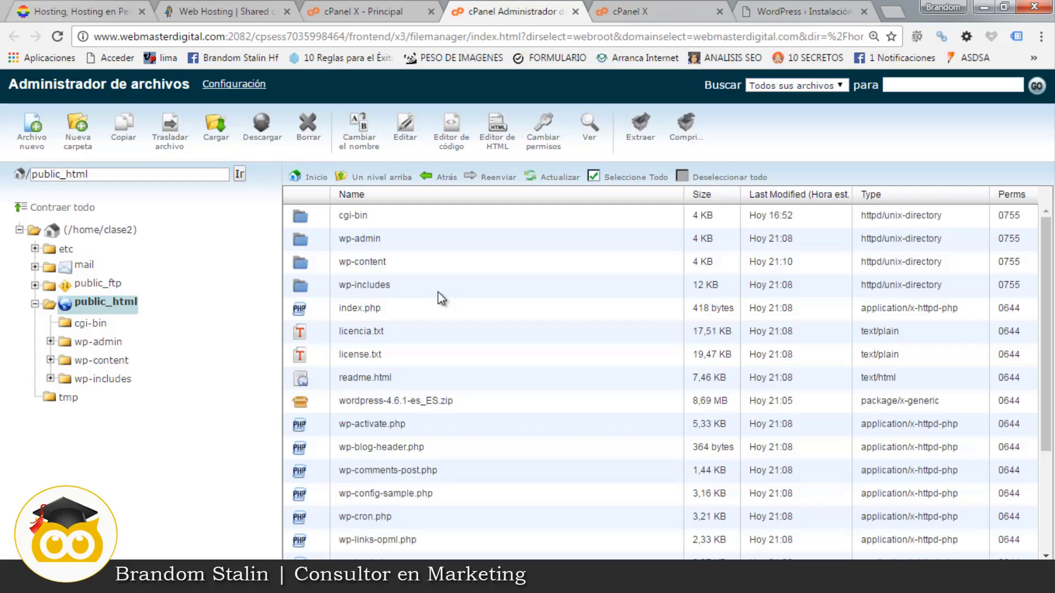
{"action": "left_click", "coordinate": [351, 314]}
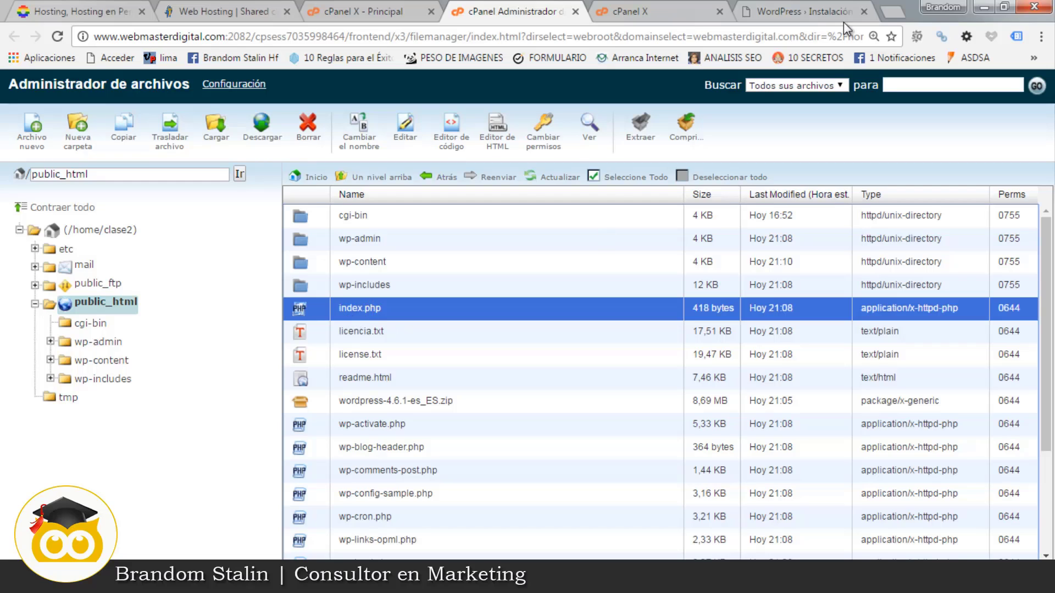
Load webmasterdigital.com/index.php to reach the WordPress setup page, then return to cPanel File Manager
{"action": "left_click", "coordinate": [799, 16]}
{"action": "left_click", "coordinate": [225, 36]}
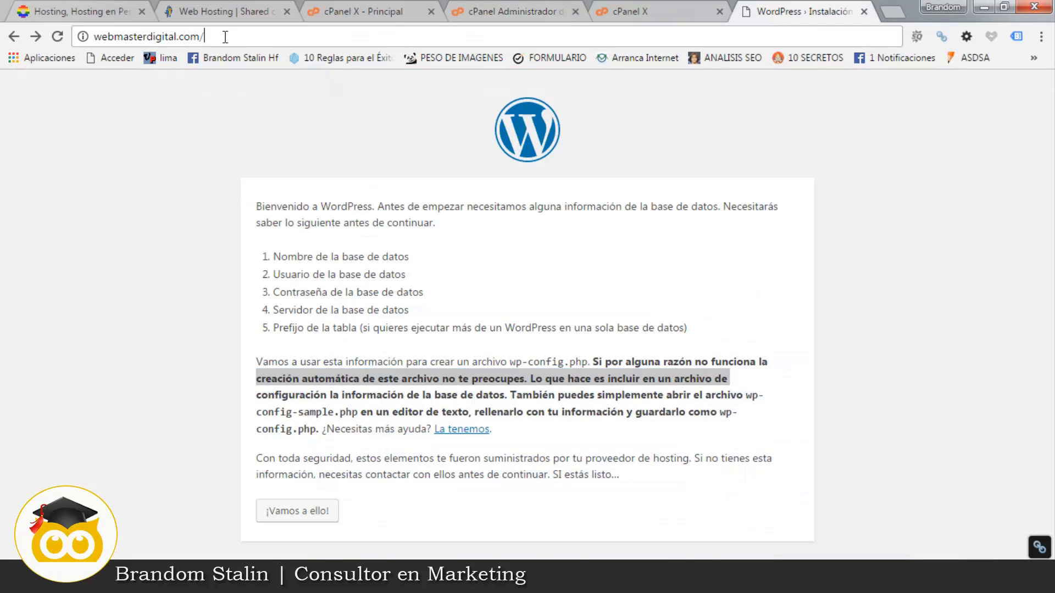
{"action": "left_click", "coordinate": [225, 36]}
{"action": "type", "text": "in"}
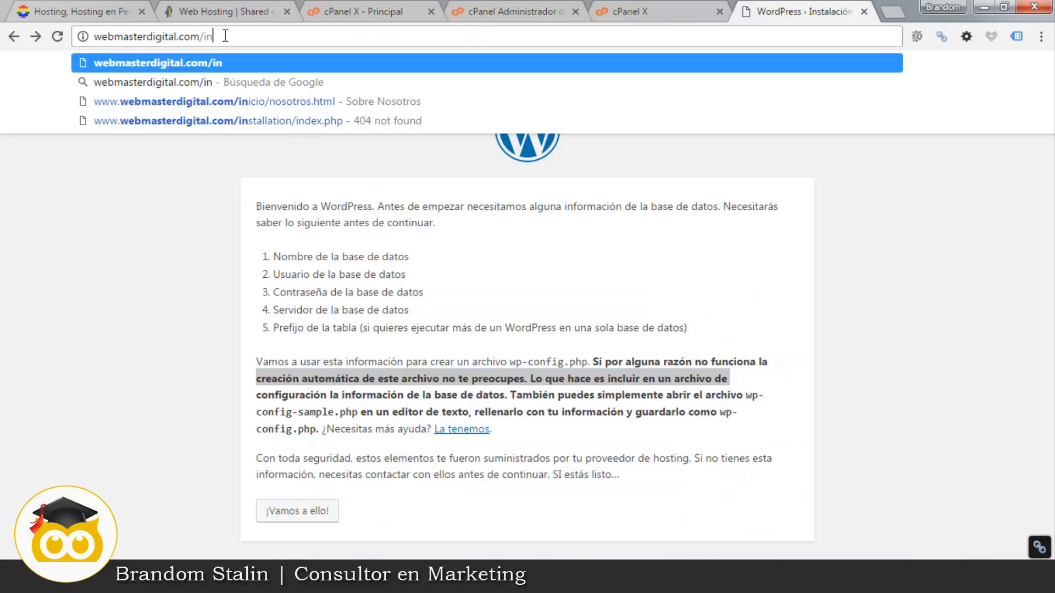
{"action": "type", "text": "dex"}
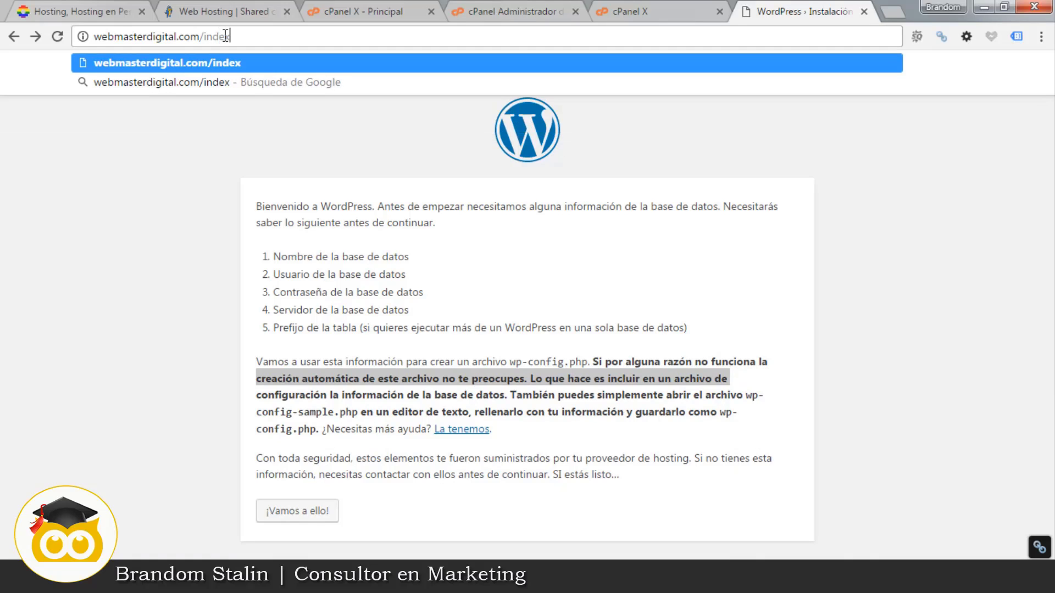
{"action": "type", "text": ".php"}
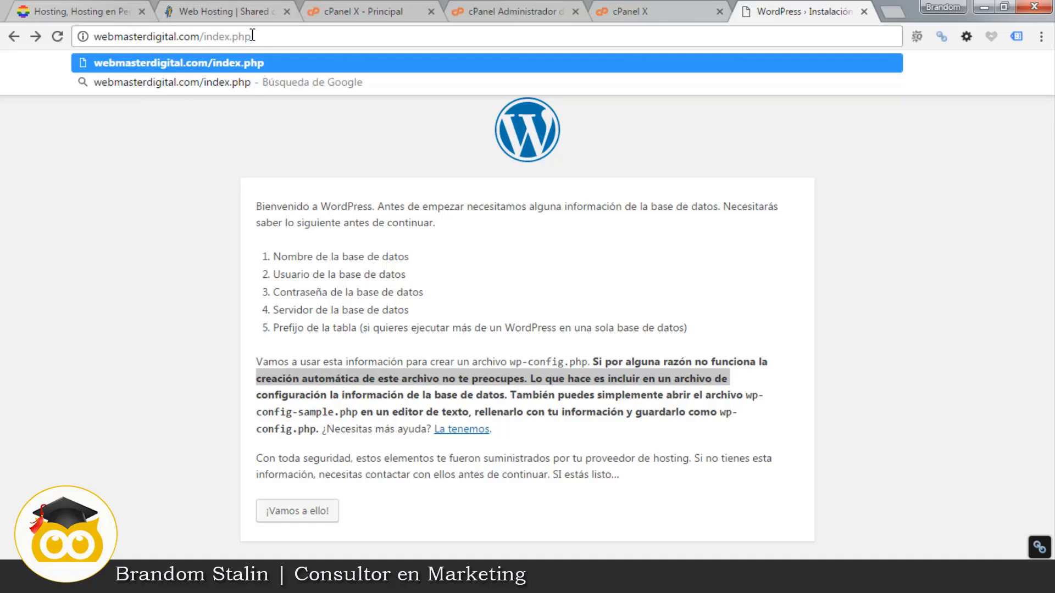
{"action": "triple_click", "coordinate": [252, 37]}
{"action": "key", "text": "Return"}
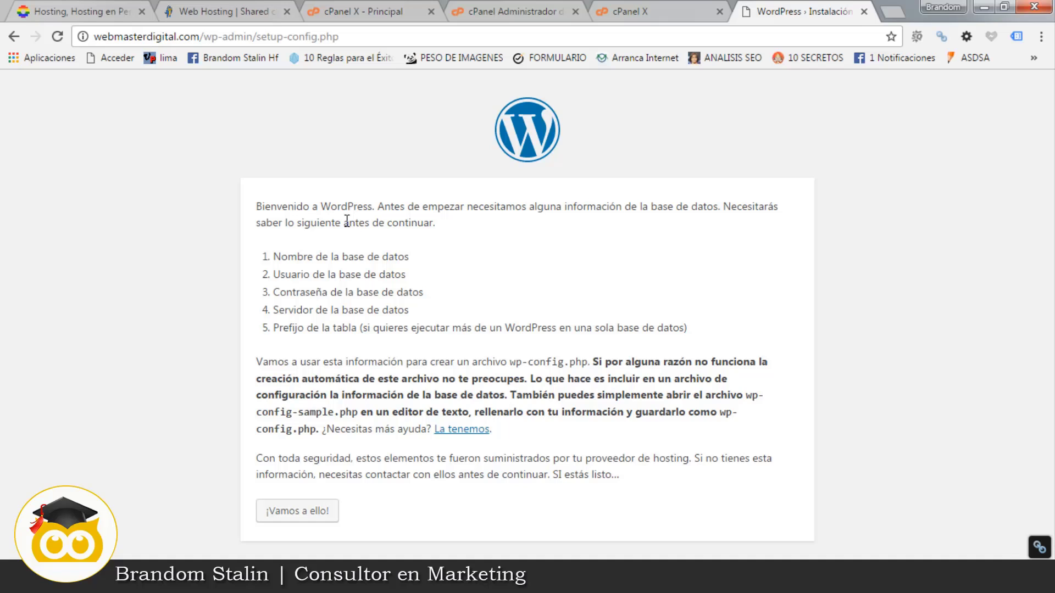
{"action": "left_click", "coordinate": [403, 13]}
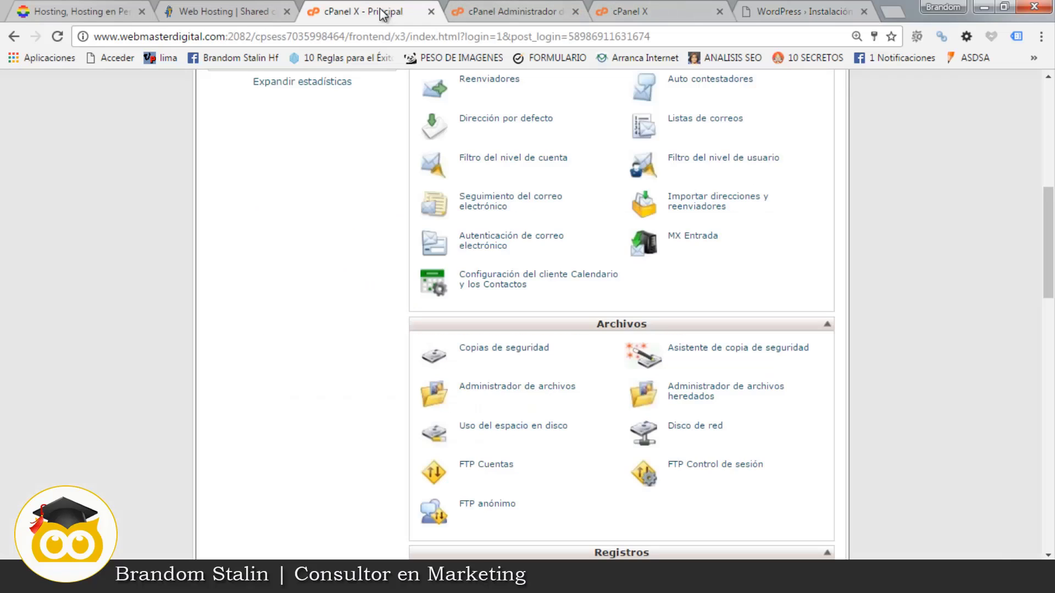
{"action": "left_click", "coordinate": [504, 9]}
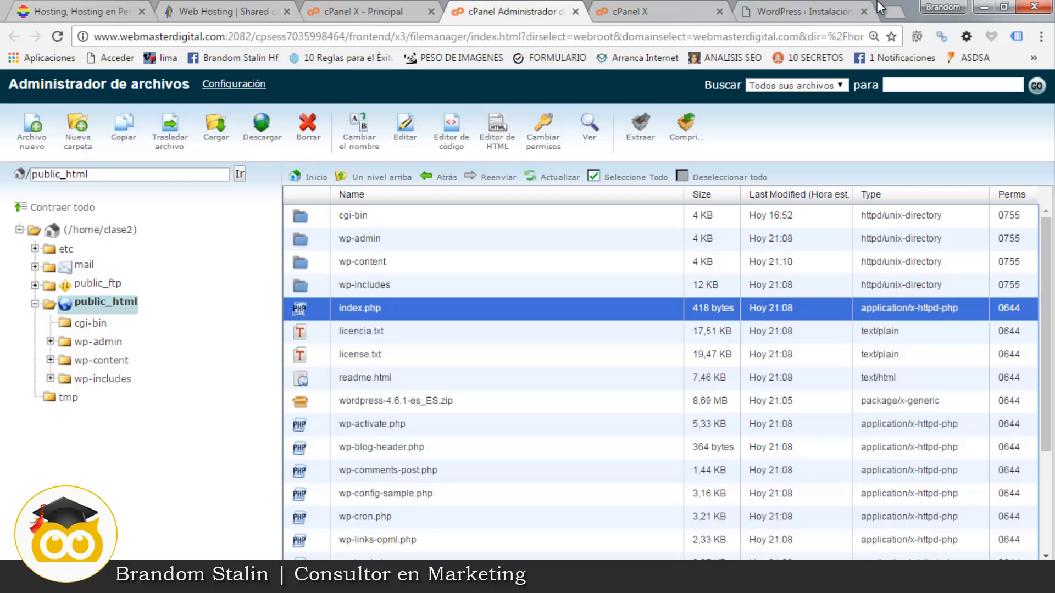
Continue past the WordPress welcome page with '¡Vamos a ello!' to the database form, then return to cPanel
{"action": "left_click", "coordinate": [812, 10]}
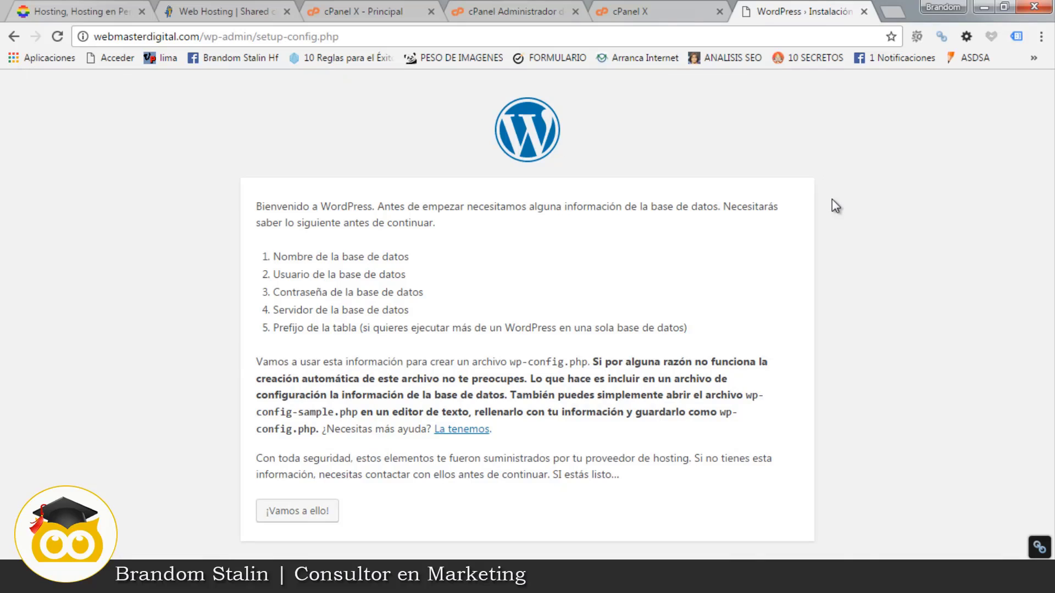
{"action": "left_click", "coordinate": [301, 516]}
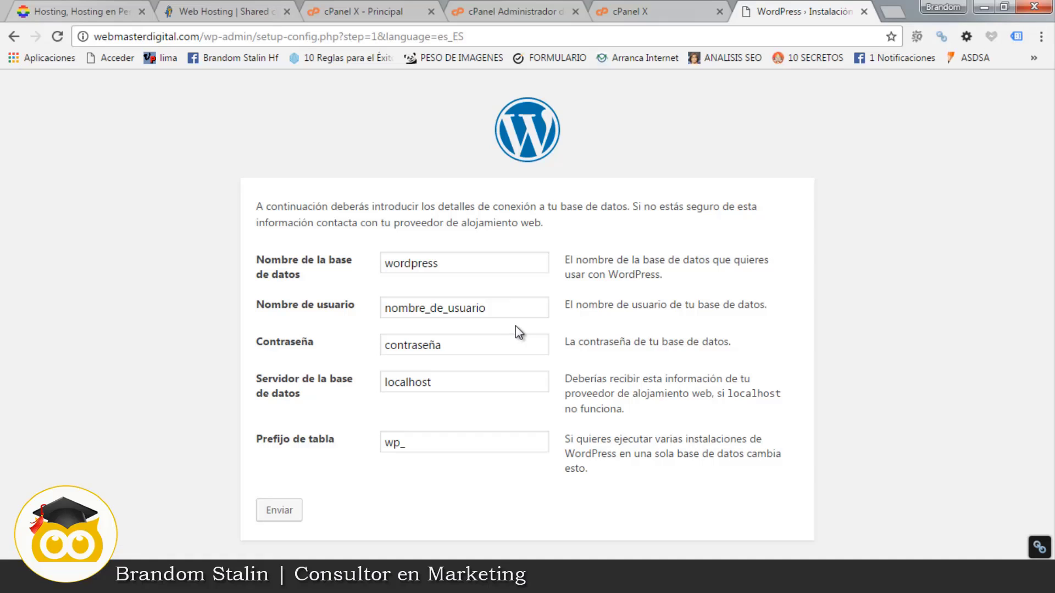
{"action": "left_click", "coordinate": [503, 10]}
From the cPanel home page, open 'MySQL Bases de datos' under Bases de datos
{"action": "left_click", "coordinate": [381, 8]}
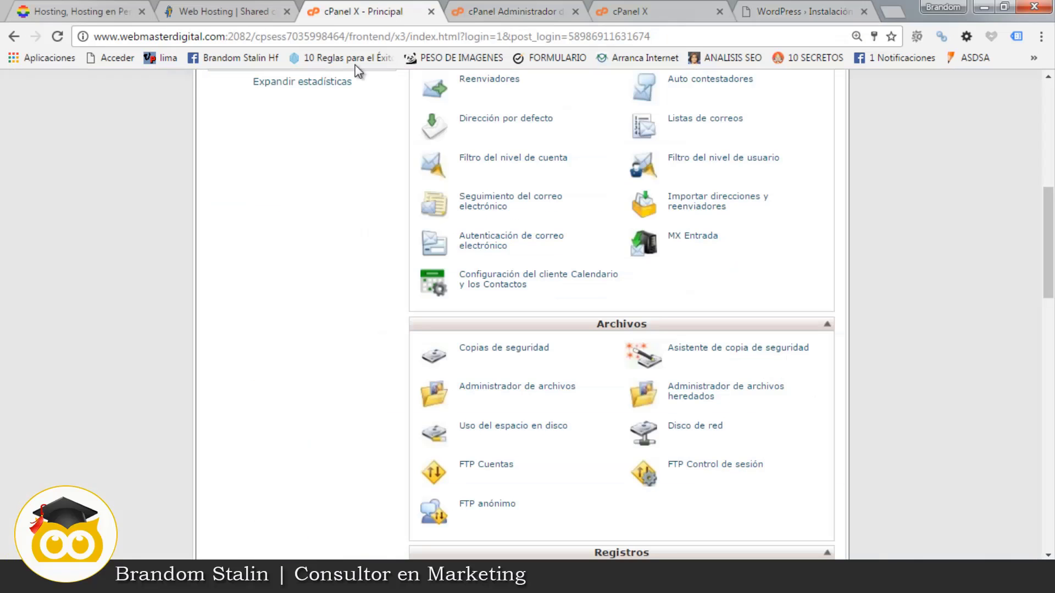
{"action": "scroll", "coordinate": [427, 120], "scroll_direction": "up", "scroll_amount": 10}
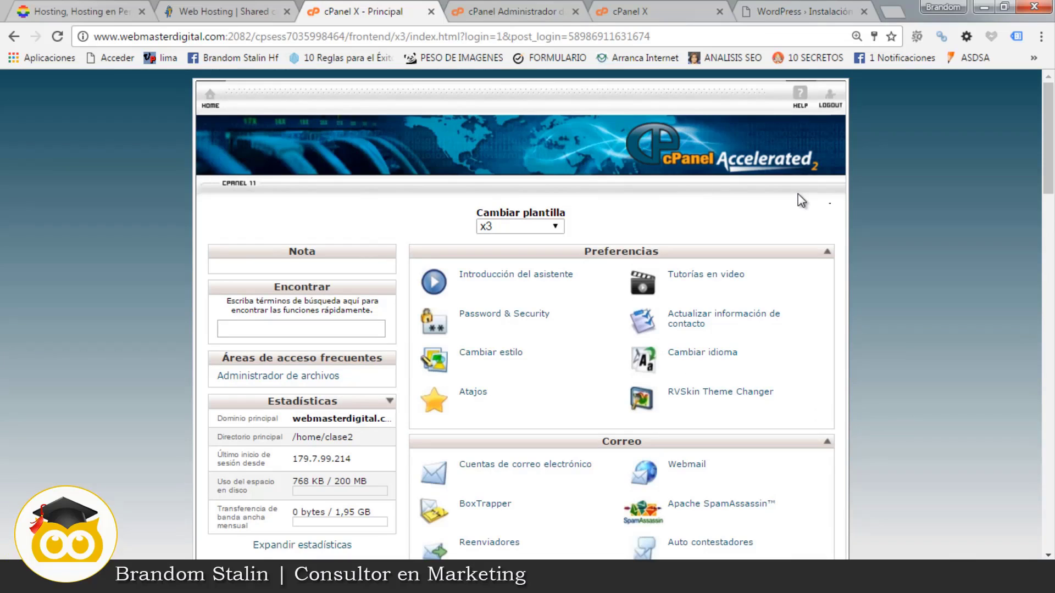
{"action": "scroll", "coordinate": [890, 301], "scroll_direction": "down", "scroll_amount": 3}
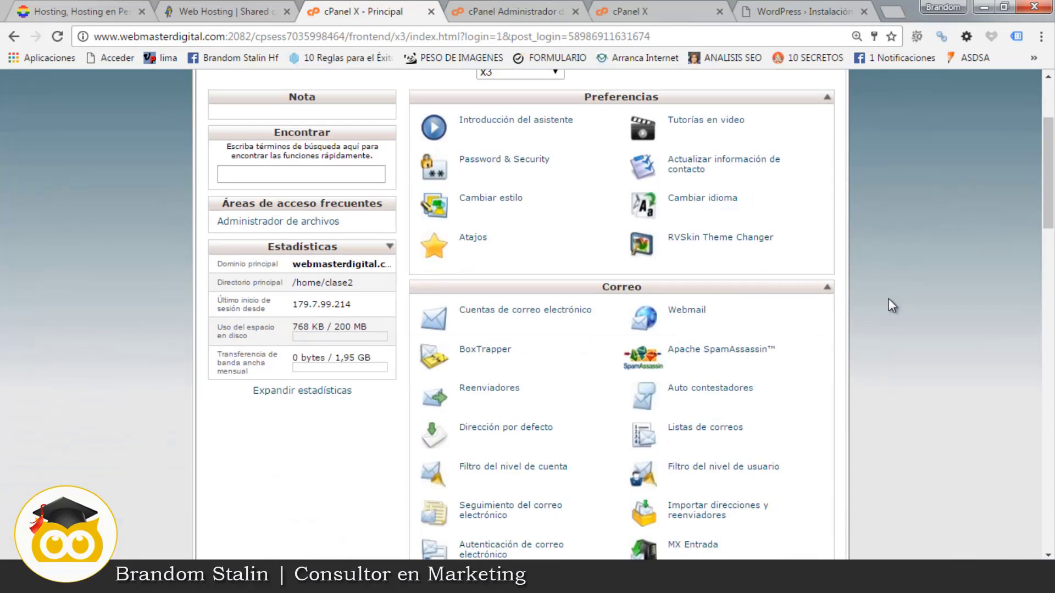
{"action": "scroll", "coordinate": [920, 284], "scroll_direction": "down", "scroll_amount": 7}
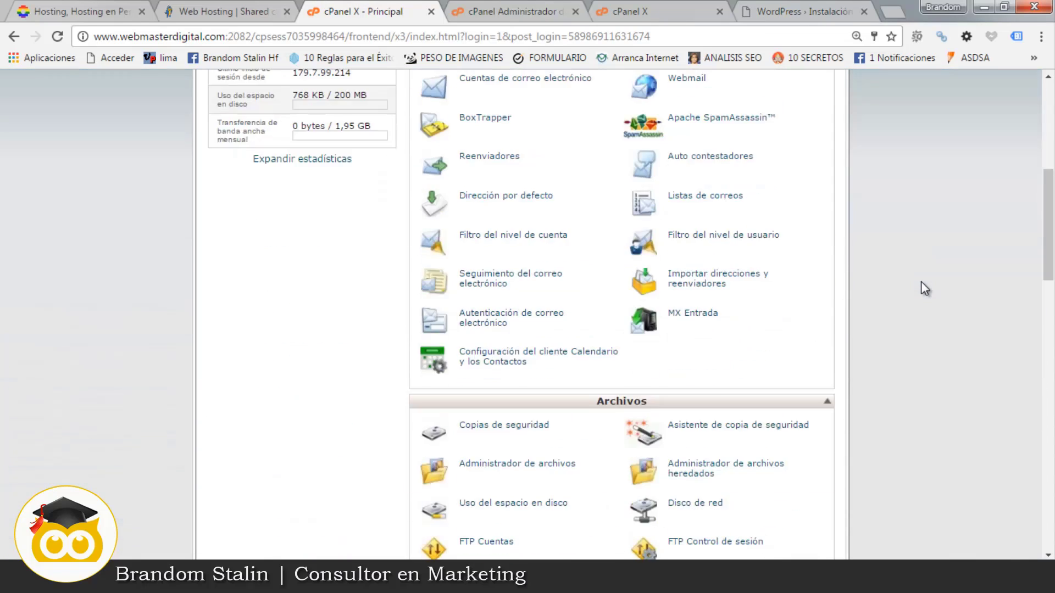
{"action": "scroll", "coordinate": [952, 255], "scroll_direction": "down", "scroll_amount": 6}
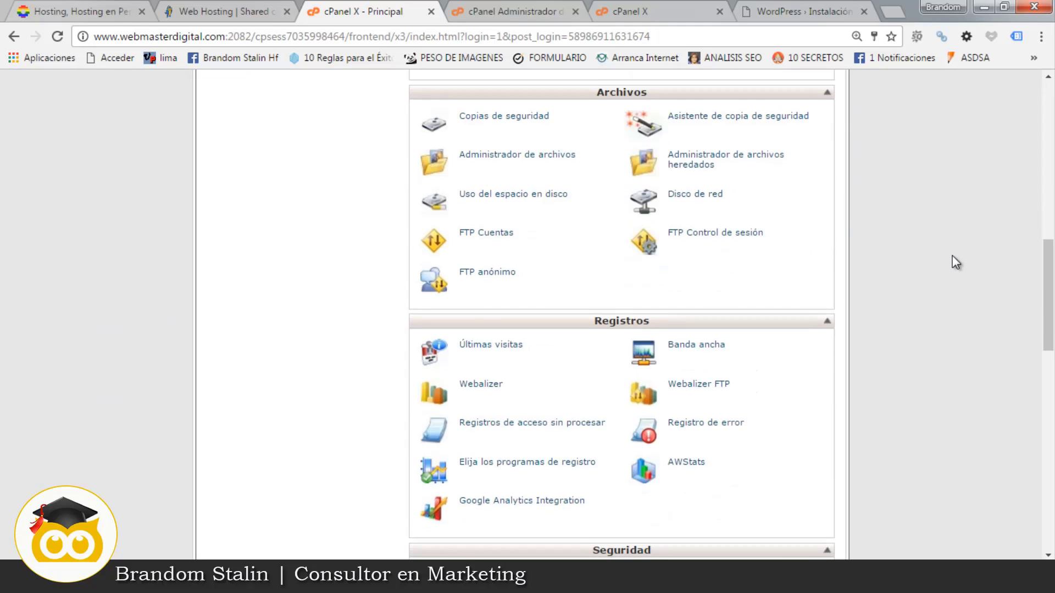
{"action": "scroll", "coordinate": [659, 166], "scroll_direction": "down", "scroll_amount": 4}
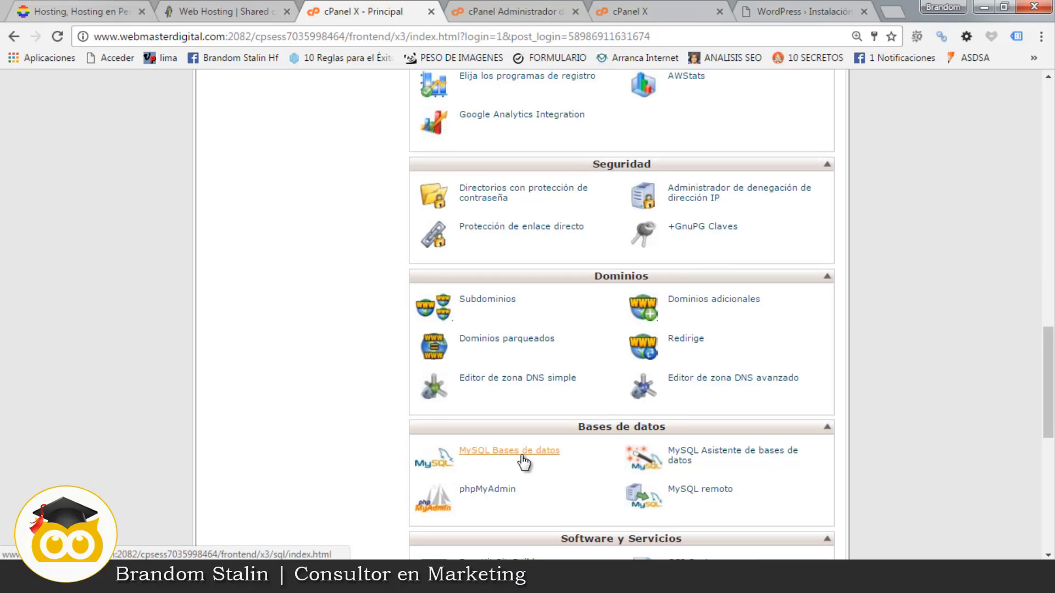
{"action": "left_click", "coordinate": [491, 454]}
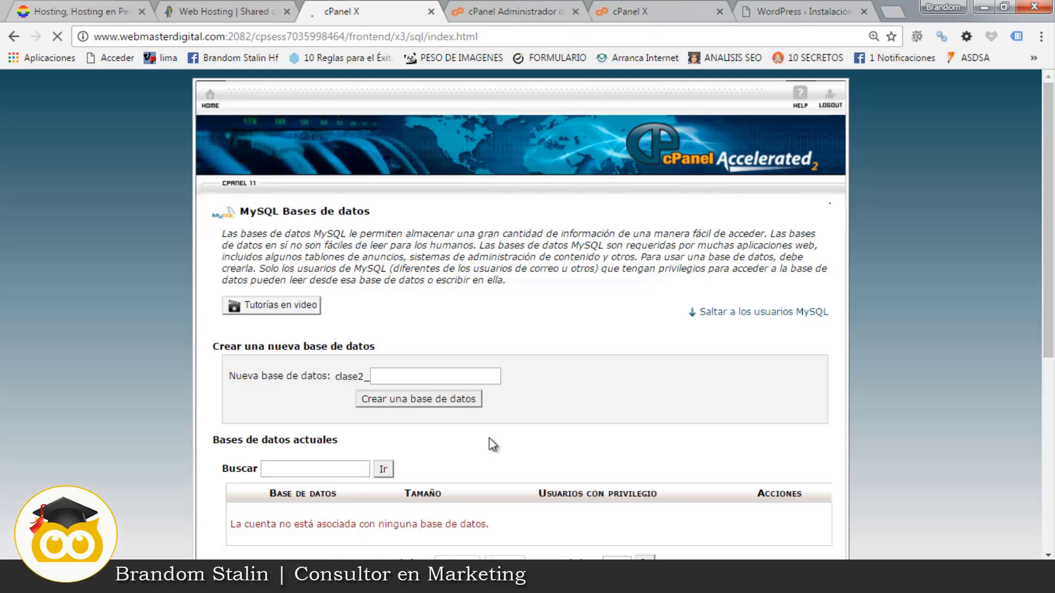
{"action": "scroll", "coordinate": [489, 438], "scroll_direction": "down", "scroll_amount": 1}
Create the database clase2_wen01 by entering wen01 as the new name, then go back
{"action": "left_click", "coordinate": [406, 306]}
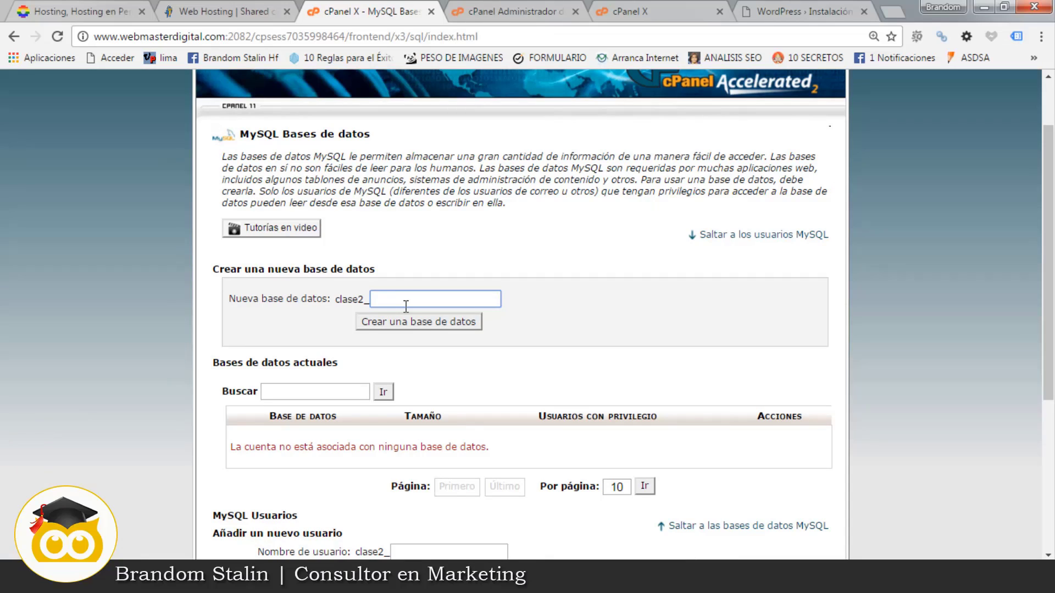
{"action": "type", "text": "wen01"}
{"action": "left_click", "coordinate": [557, 328]}
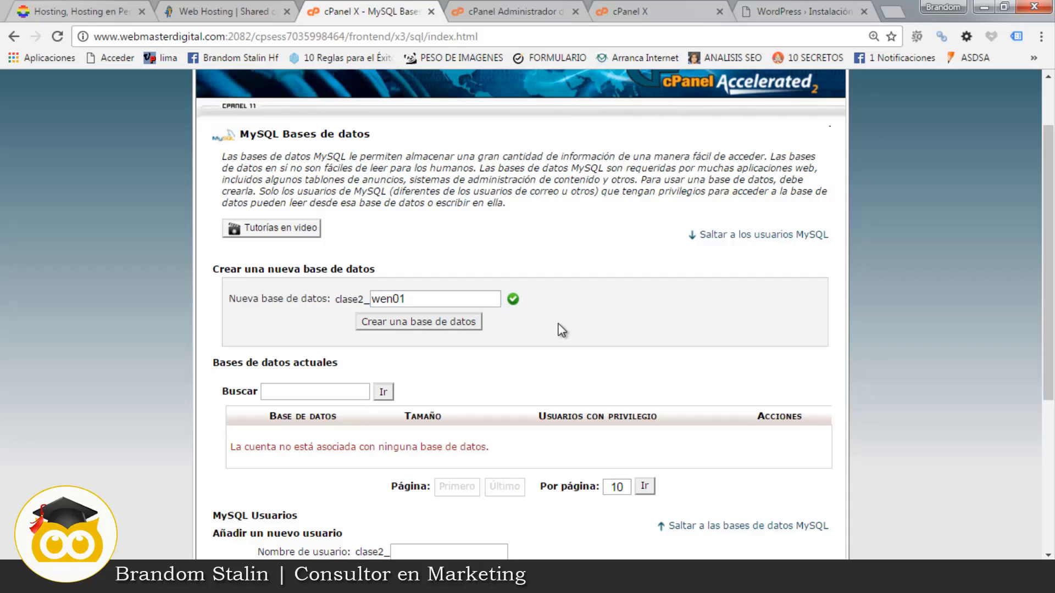
{"action": "left_click", "coordinate": [397, 320]}
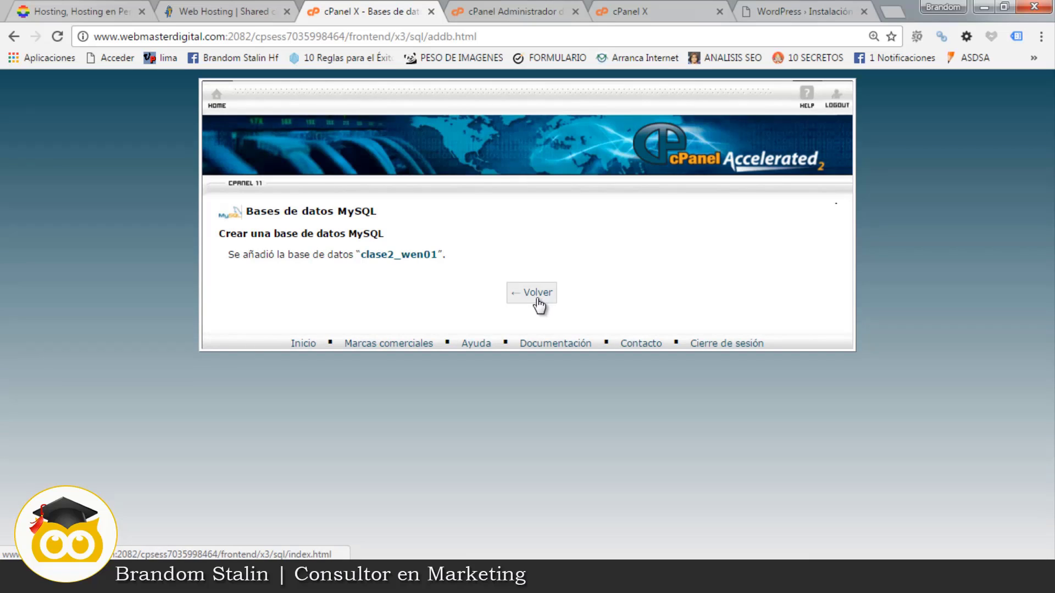
{"action": "left_click", "coordinate": [529, 300]}
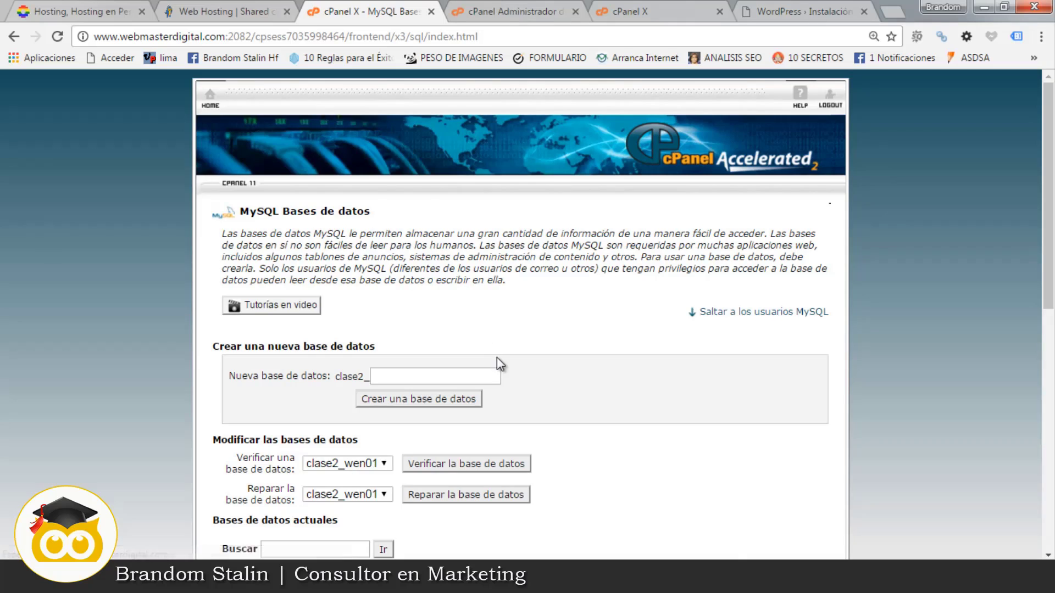
Enter wen01 as the new MySQL user name
{"action": "scroll", "coordinate": [497, 357], "scroll_direction": "down", "scroll_amount": 3}
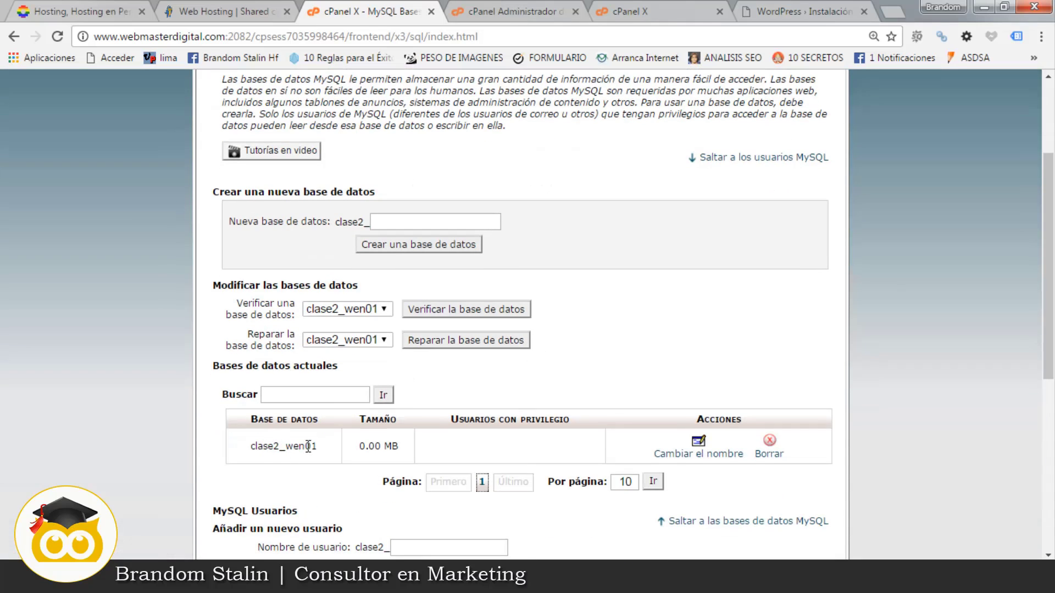
{"action": "scroll", "coordinate": [307, 445], "scroll_direction": "down", "scroll_amount": 1}
{"action": "scroll", "coordinate": [338, 447], "scroll_direction": "down", "scroll_amount": 1}
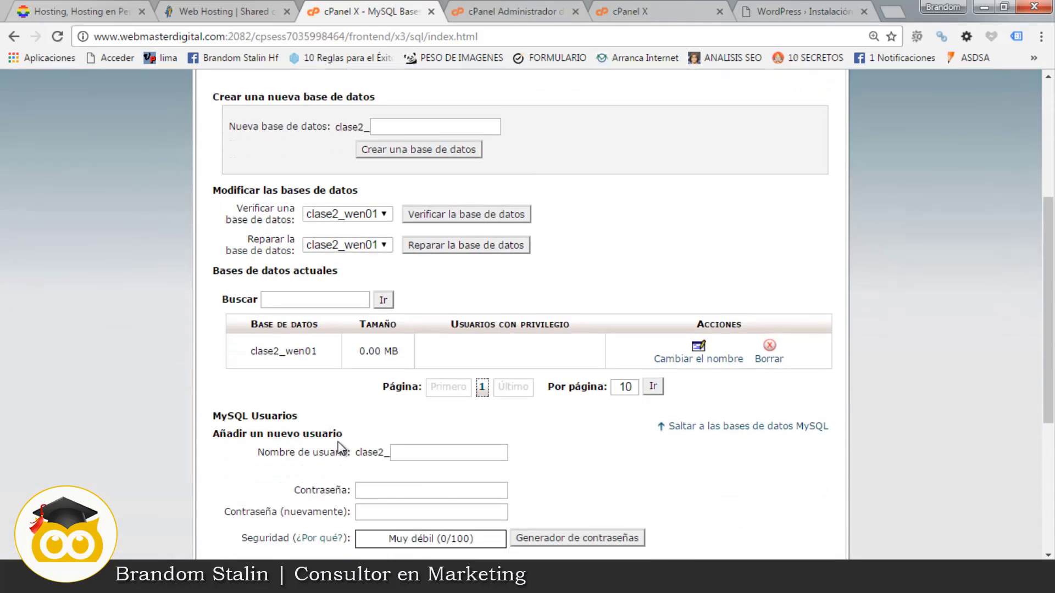
{"action": "left_click", "coordinate": [419, 393]}
{"action": "type", "text": "wen"}
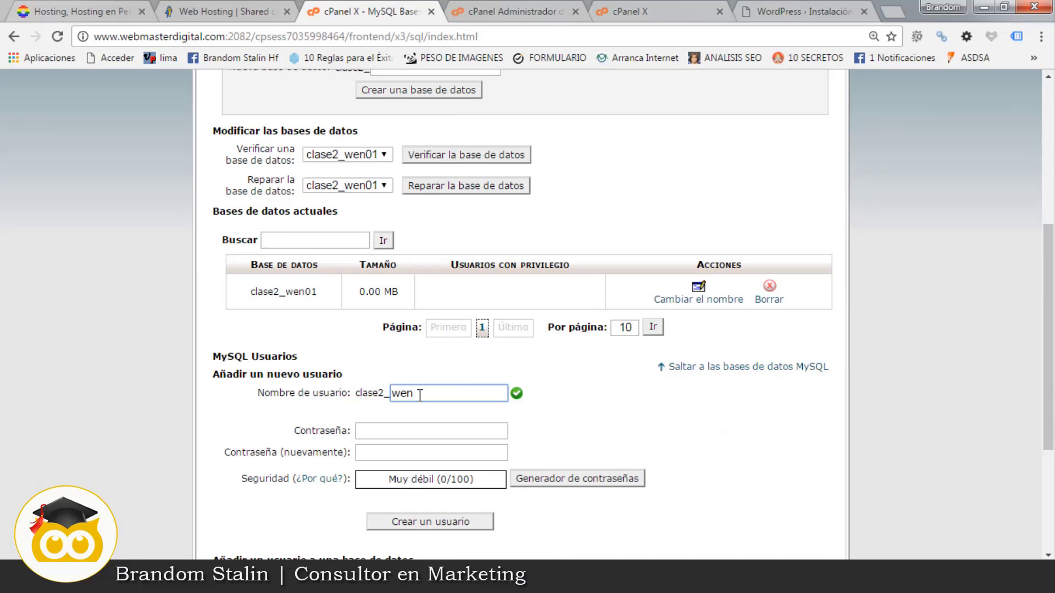
{"action": "type", "text": "01"}
Type the user's password and repeat it in the confirmation field
{"action": "left_click", "coordinate": [425, 432]}
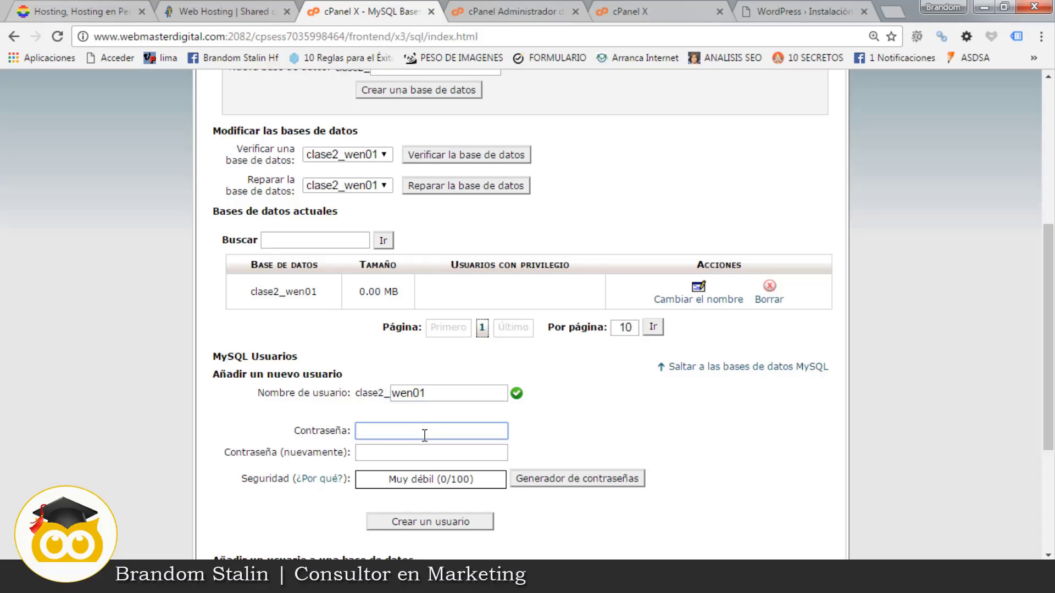
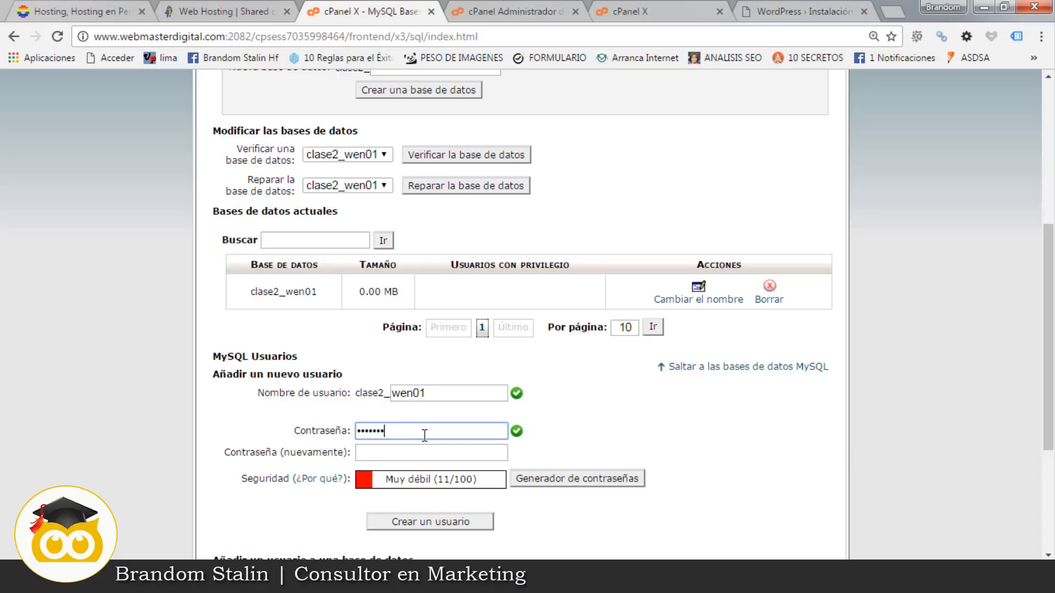
{"action": "left_click", "coordinate": [422, 456]}
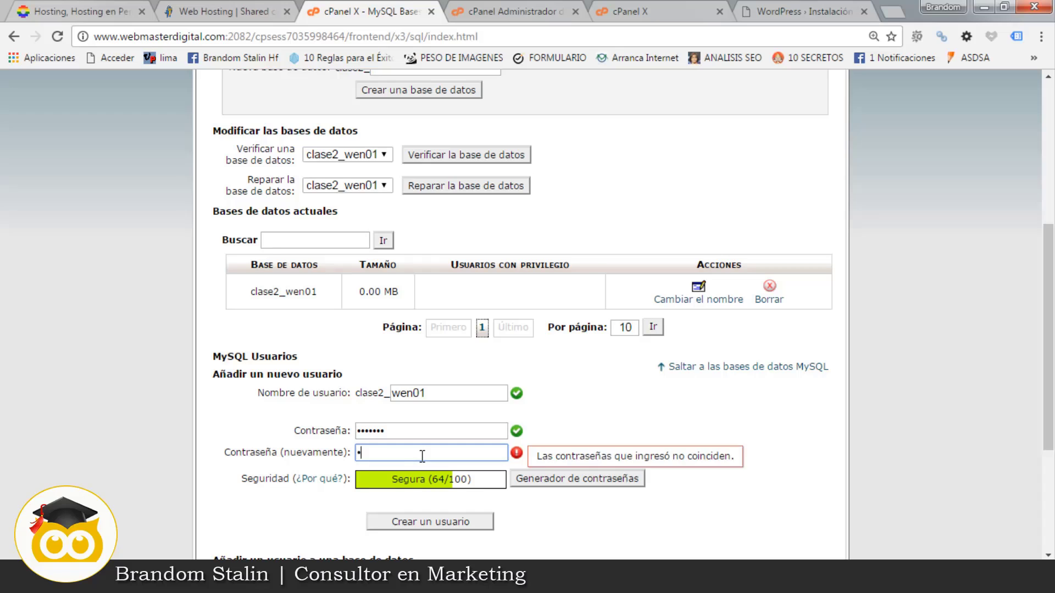
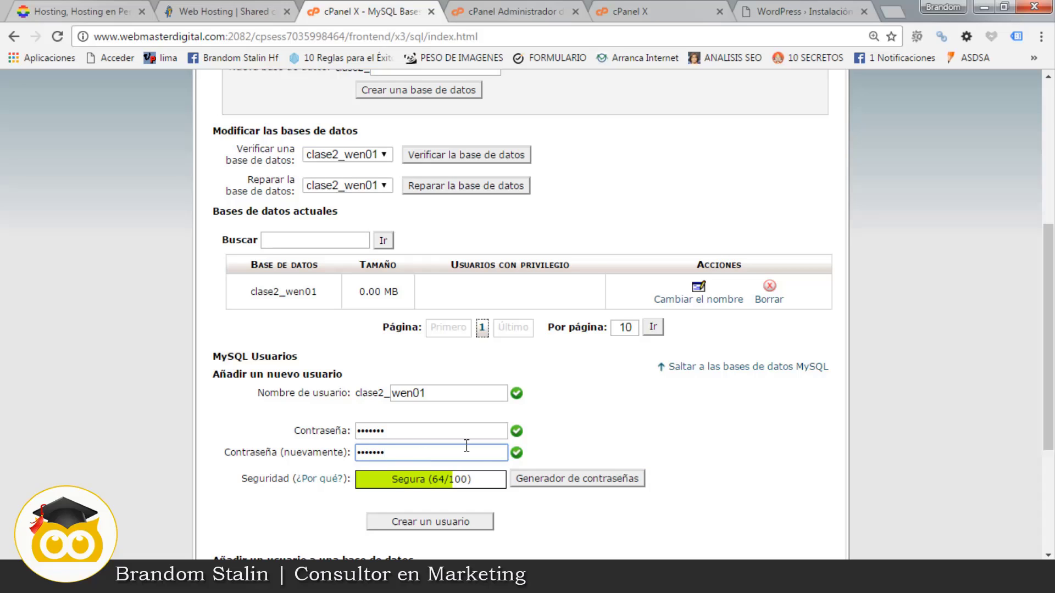
{"action": "left_click", "coordinate": [539, 437]}
Create the MySQL user clase2_wen01
{"action": "scroll", "coordinate": [412, 249], "scroll_direction": "up", "scroll_amount": 3}
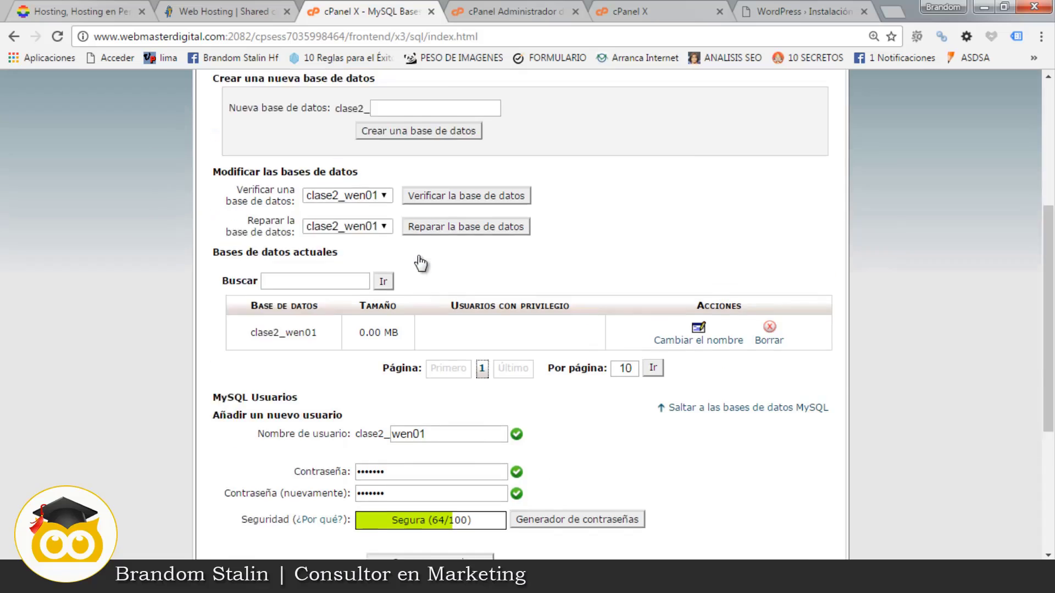
{"action": "scroll", "coordinate": [454, 346], "scroll_direction": "down", "scroll_amount": 2}
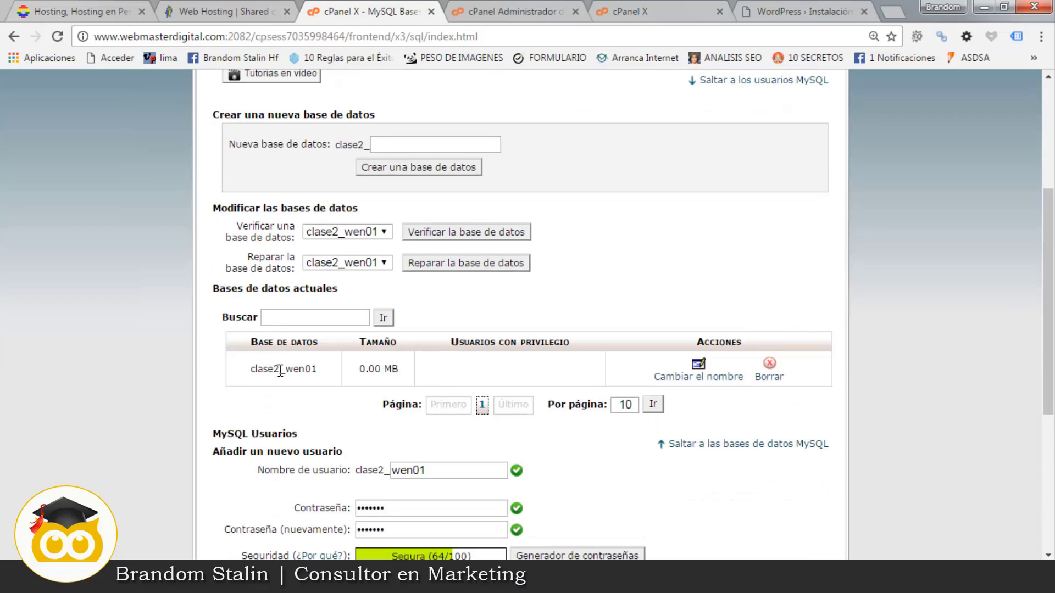
{"action": "scroll", "coordinate": [278, 369], "scroll_direction": "down", "scroll_amount": 1}
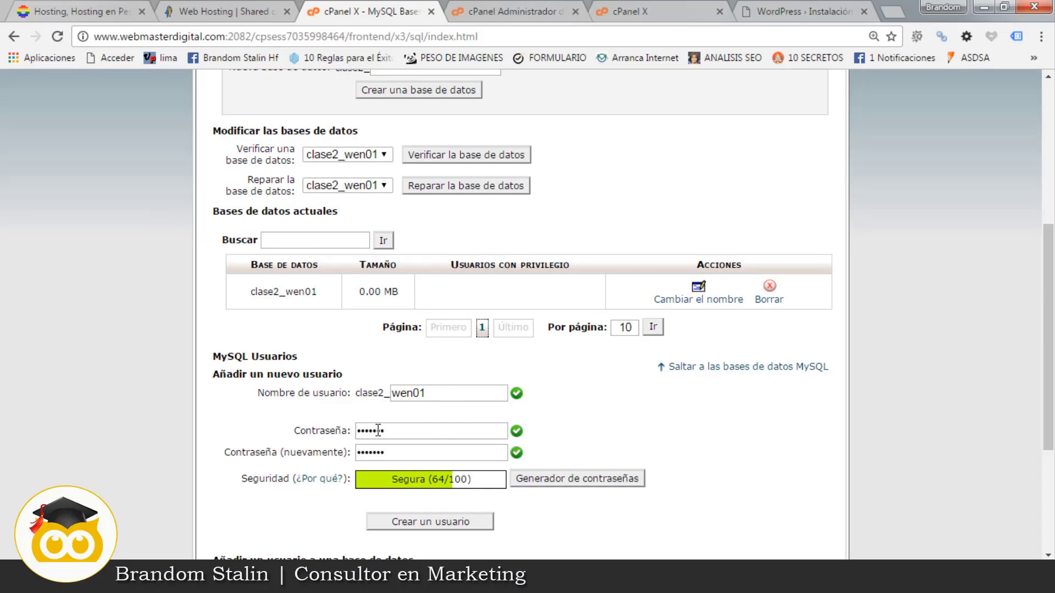
{"action": "scroll", "coordinate": [467, 376], "scroll_direction": "down", "scroll_amount": 2}
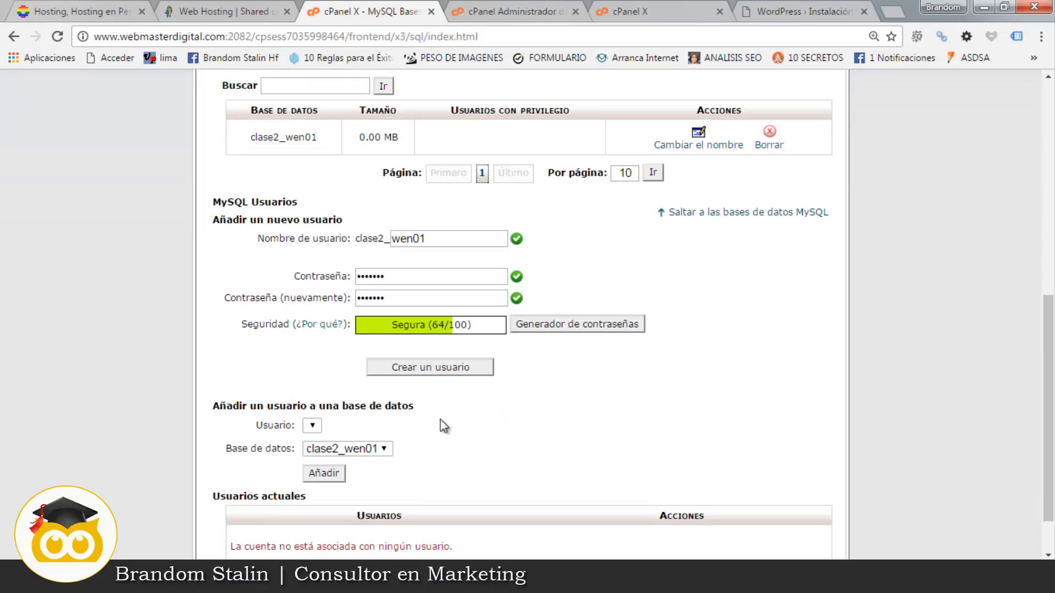
{"action": "left_click", "coordinate": [422, 376]}
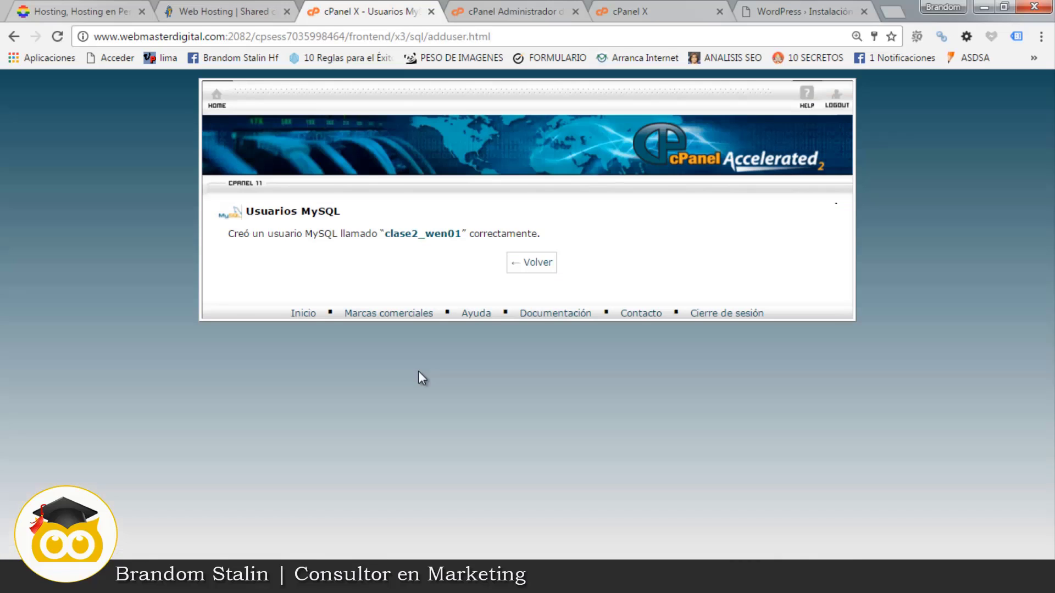
Return to the MySQL databases page and check the clase2_wen01 database and user names
{"action": "left_click", "coordinate": [534, 269]}
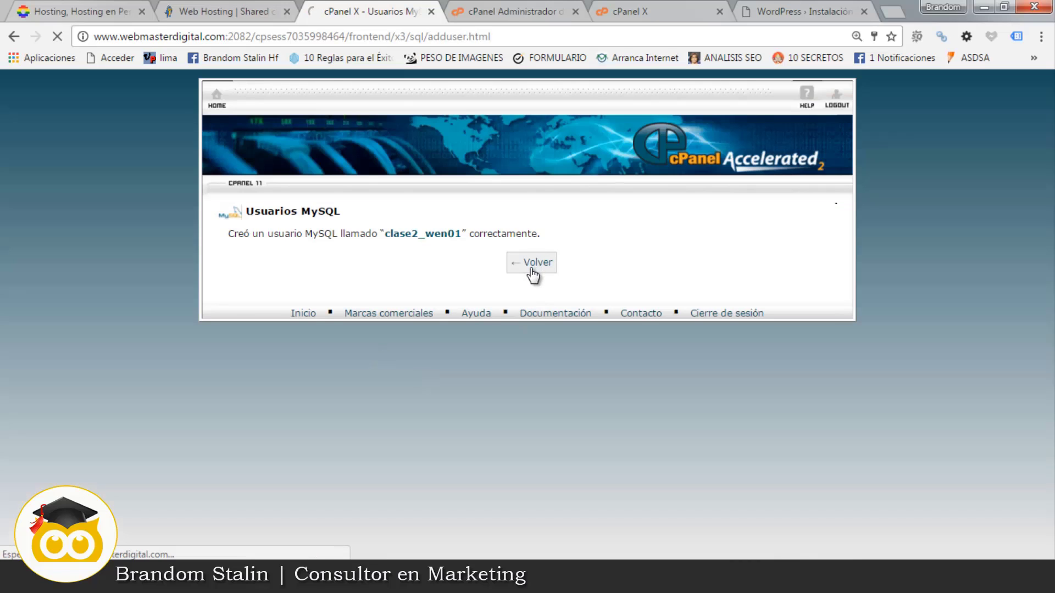
{"action": "scroll", "coordinate": [534, 276], "scroll_direction": "down", "scroll_amount": 7}
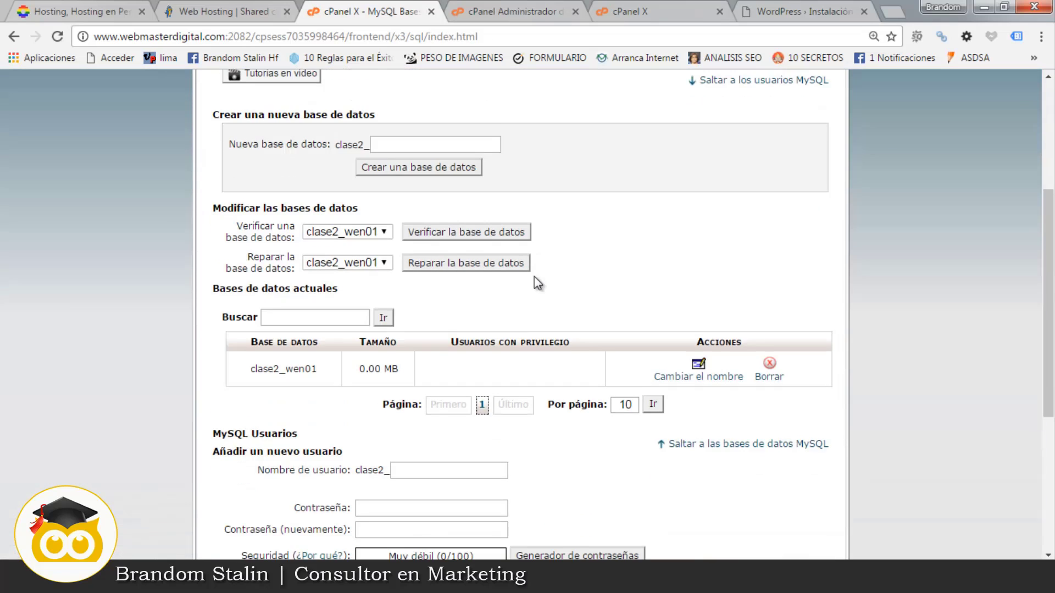
{"action": "scroll", "coordinate": [534, 277], "scroll_direction": "up", "scroll_amount": 3}
{"action": "scroll", "coordinate": [534, 276], "scroll_direction": "up", "scroll_amount": 3}
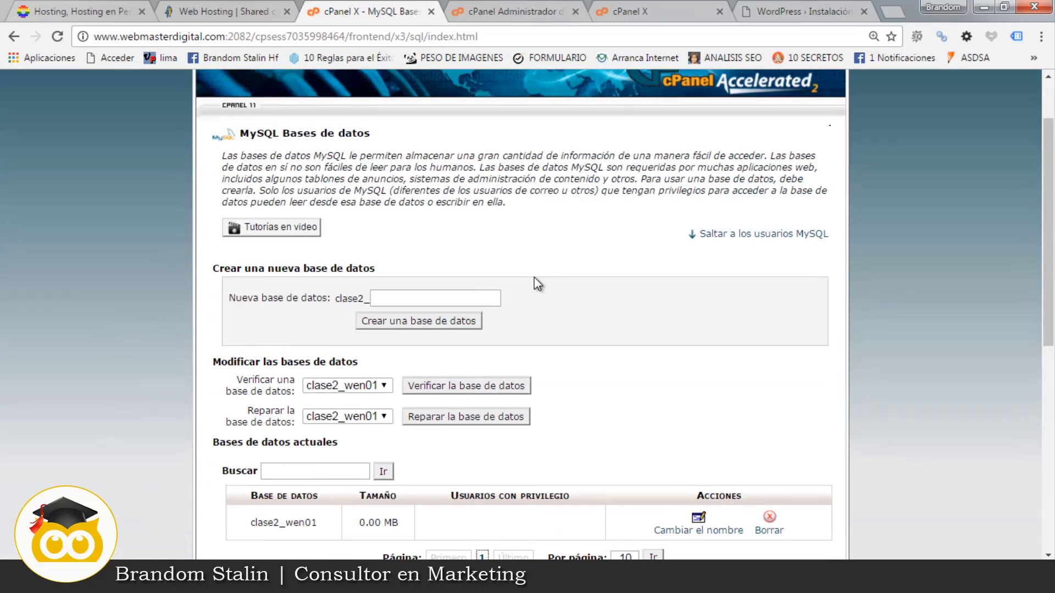
{"action": "scroll", "coordinate": [292, 320], "scroll_direction": "down", "scroll_amount": 3}
{"action": "left_click_drag", "start_coordinate": [246, 368], "coordinate": [299, 377]}
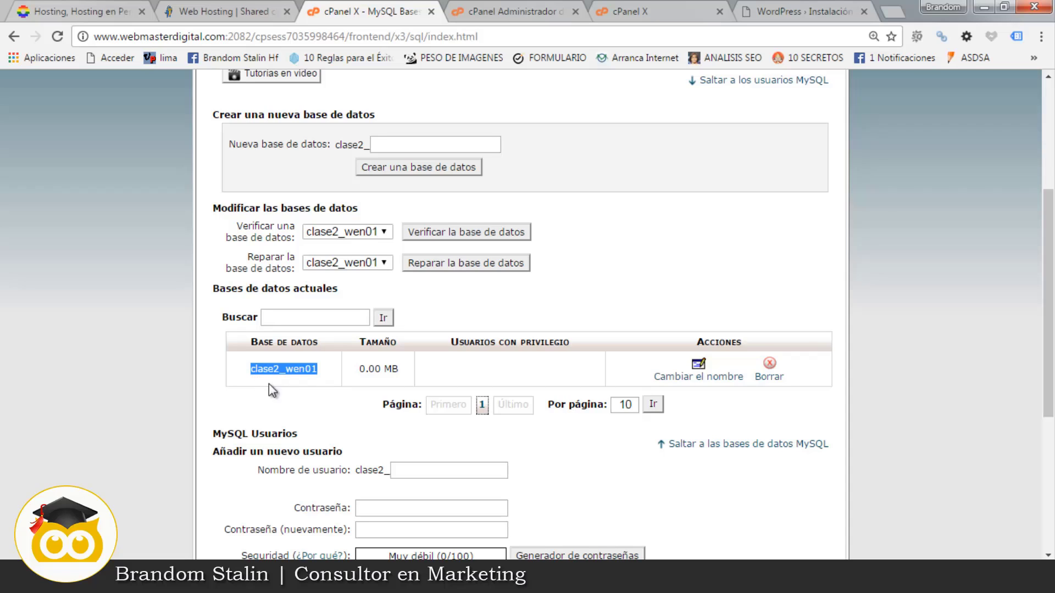
{"action": "left_click", "coordinate": [289, 368]}
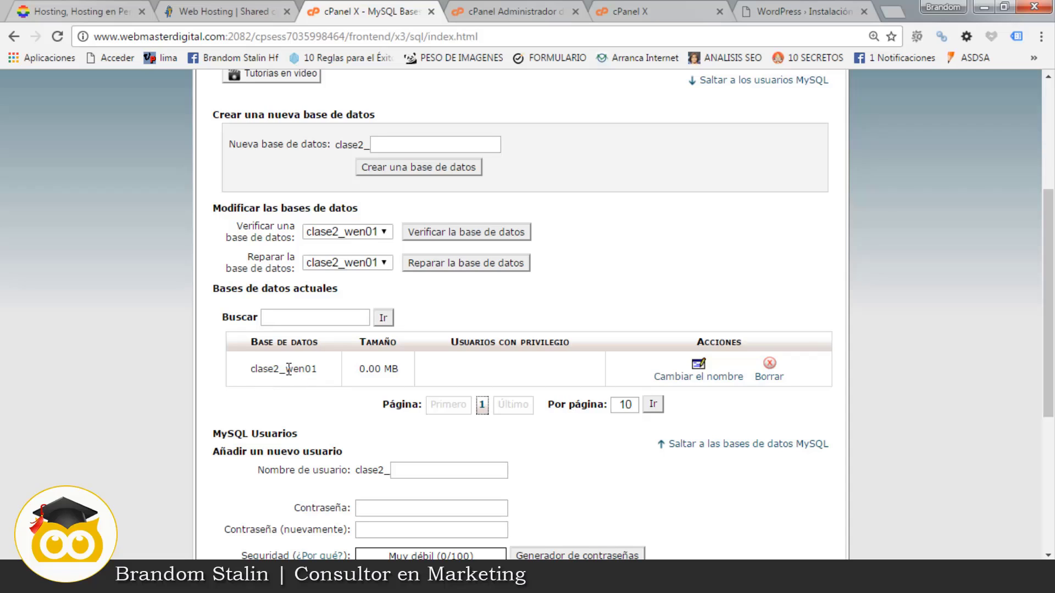
{"action": "left_click_drag", "start_coordinate": [289, 369], "coordinate": [318, 368]}
{"action": "left_click", "coordinate": [264, 383]}
{"action": "left_click_drag", "start_coordinate": [250, 369], "coordinate": [309, 369]}
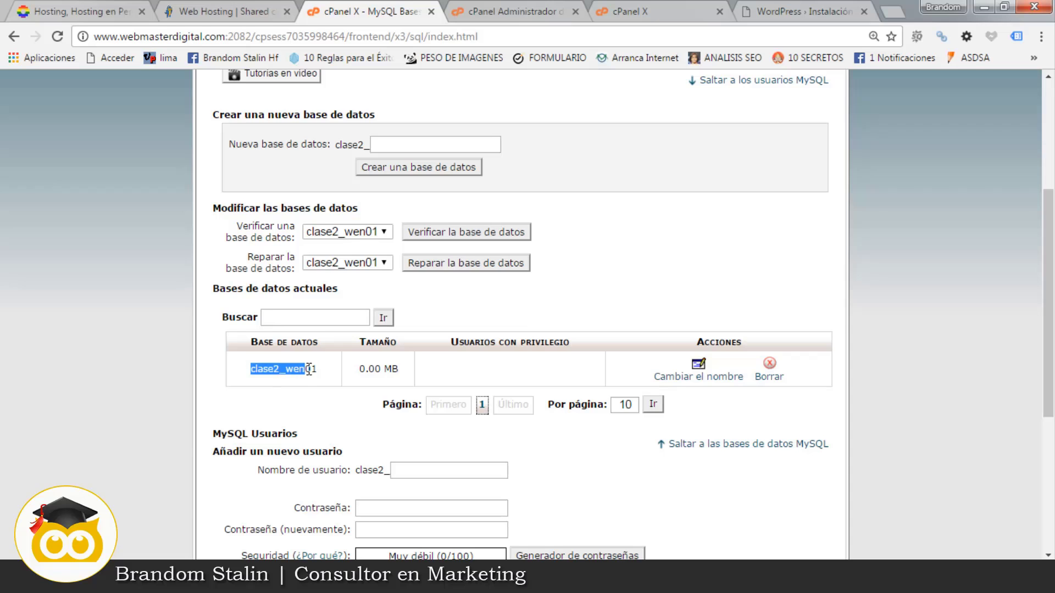
{"action": "scroll", "coordinate": [295, 381], "scroll_direction": "down", "scroll_amount": 5}
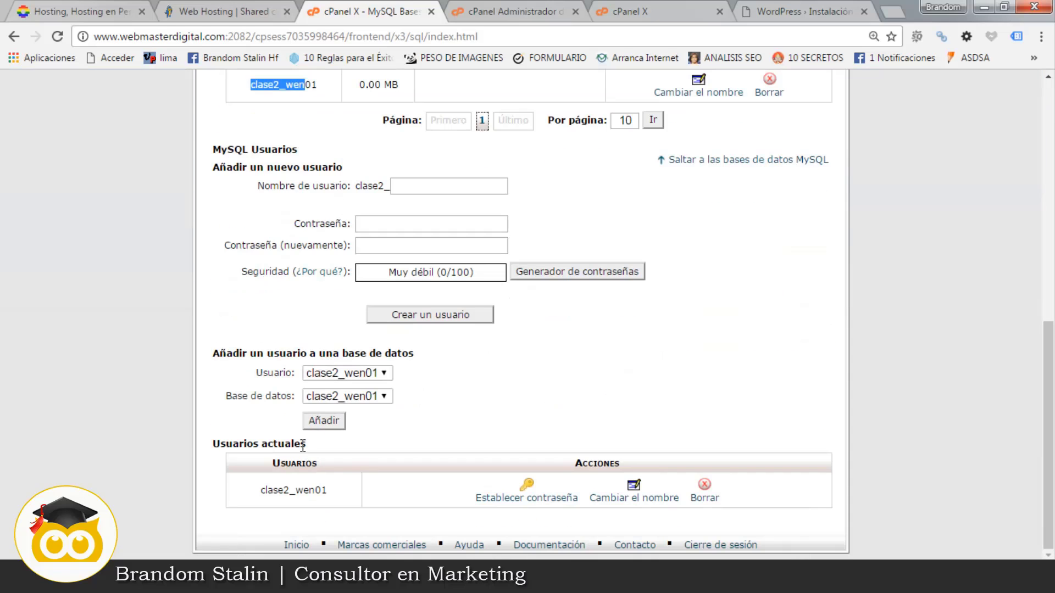
{"action": "left_click_drag", "start_coordinate": [261, 490], "coordinate": [323, 490]}
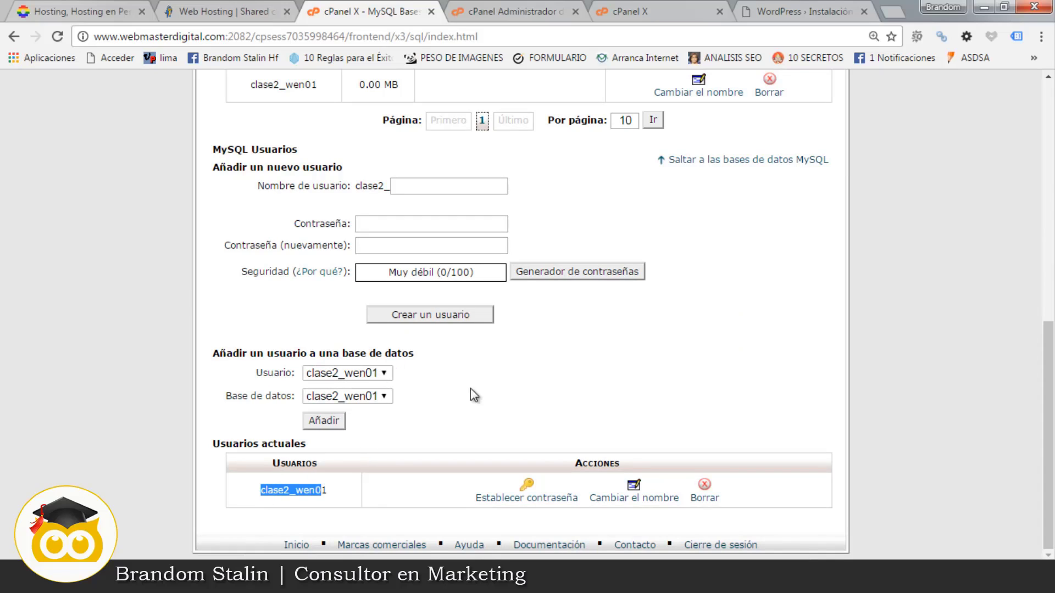
Choose clase2_wen01 as both user and database and add the user to the database
{"action": "left_click", "coordinate": [357, 373]}
{"action": "left_click", "coordinate": [358, 384]}
{"action": "left_click", "coordinate": [361, 396]}
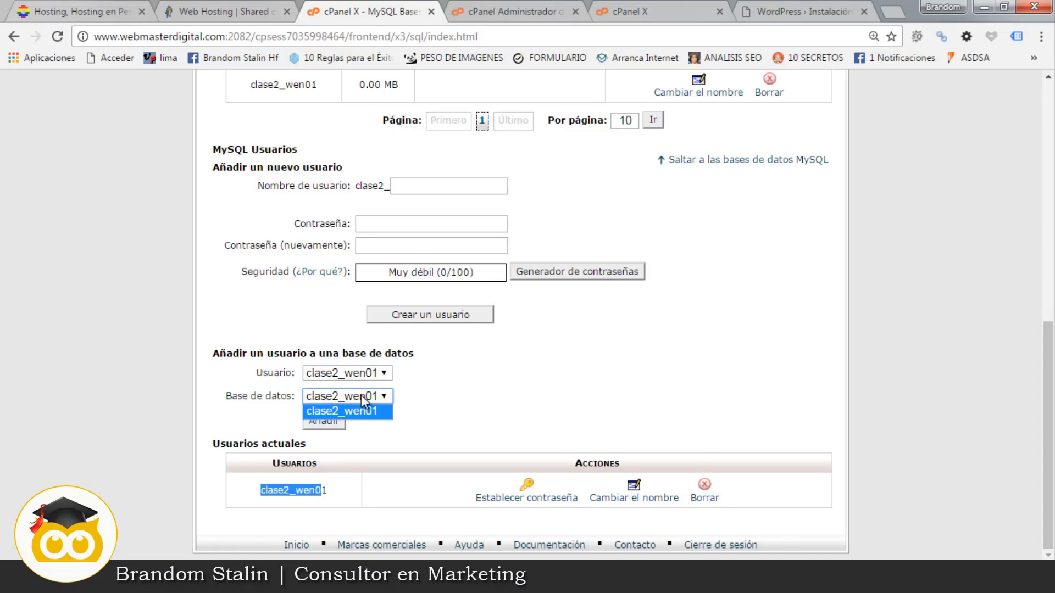
{"action": "left_click", "coordinate": [360, 396]}
{"action": "left_click", "coordinate": [367, 375]}
{"action": "left_click", "coordinate": [351, 386]}
{"action": "left_click", "coordinate": [326, 424]}
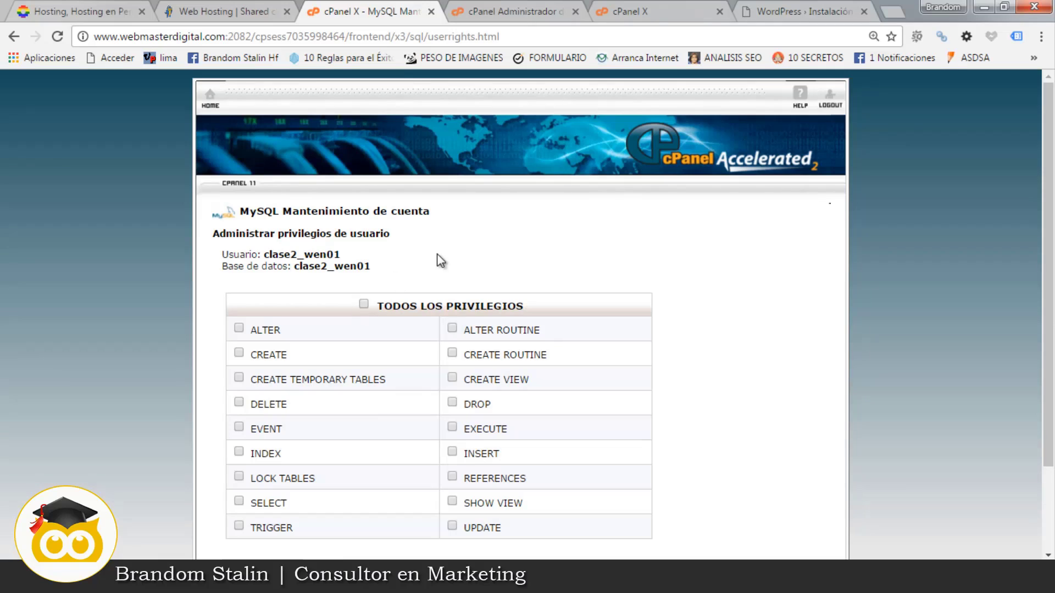
Grant clase2_wen01 TODOS LOS PRIVILEGIOS on the database and save the changes
{"action": "left_click", "coordinate": [363, 305]}
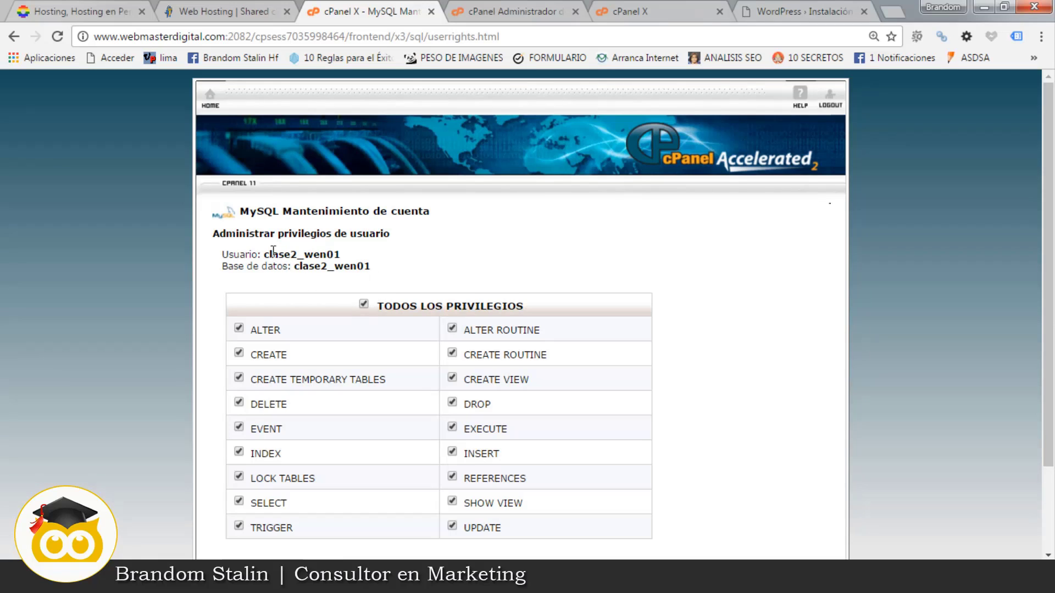
{"action": "scroll", "coordinate": [427, 307], "scroll_direction": "down", "scroll_amount": 1}
{"action": "scroll", "coordinate": [430, 314], "scroll_direction": "down", "scroll_amount": 2}
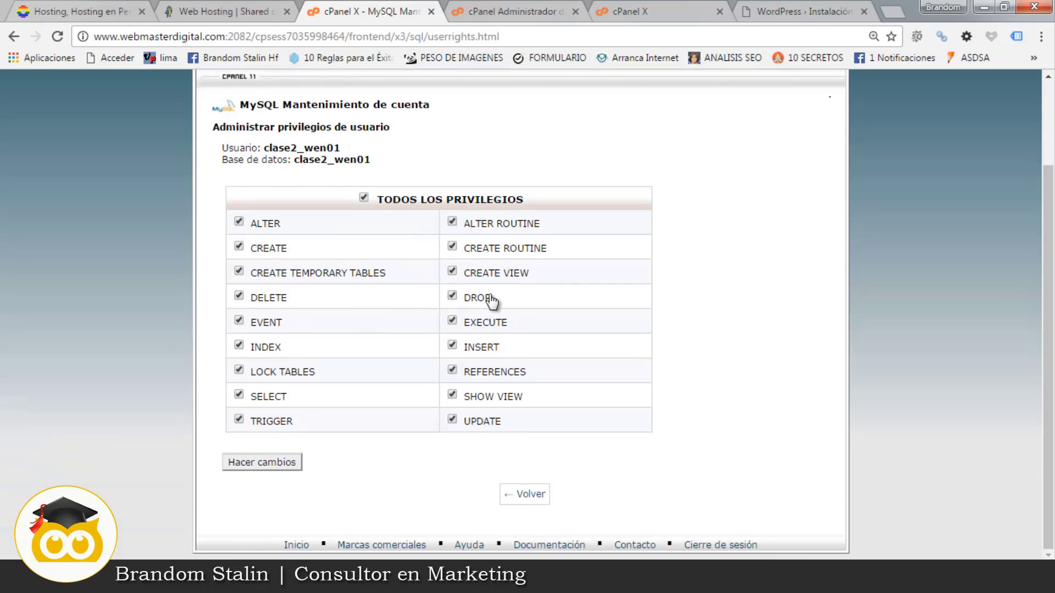
{"action": "left_click", "coordinate": [252, 458]}
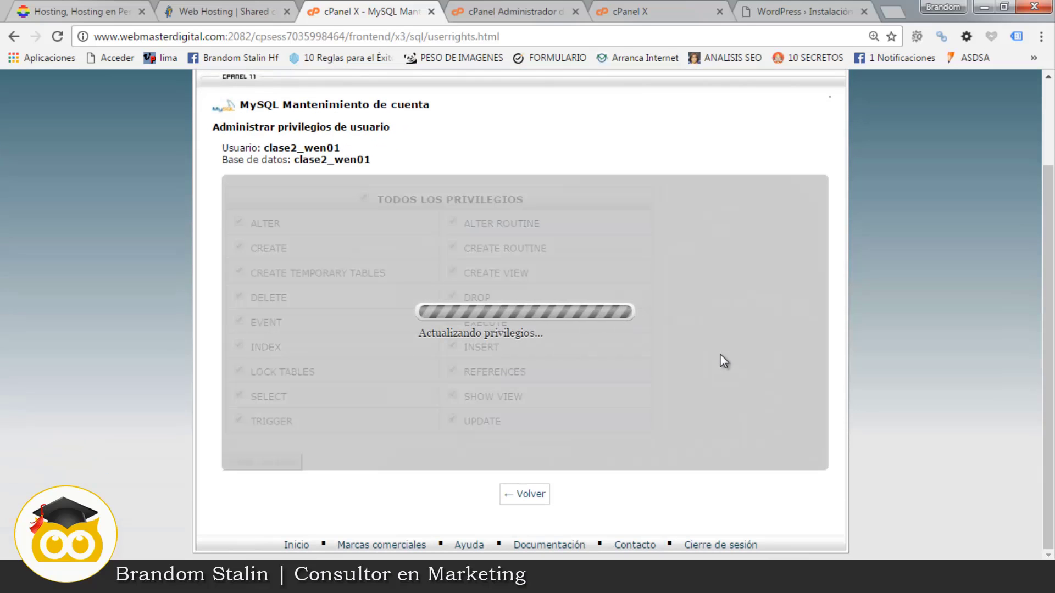
Copy the user name clase2_wen01 and return to the MySQL databases page
{"action": "scroll", "coordinate": [724, 361], "scroll_direction": "up", "scroll_amount": 3}
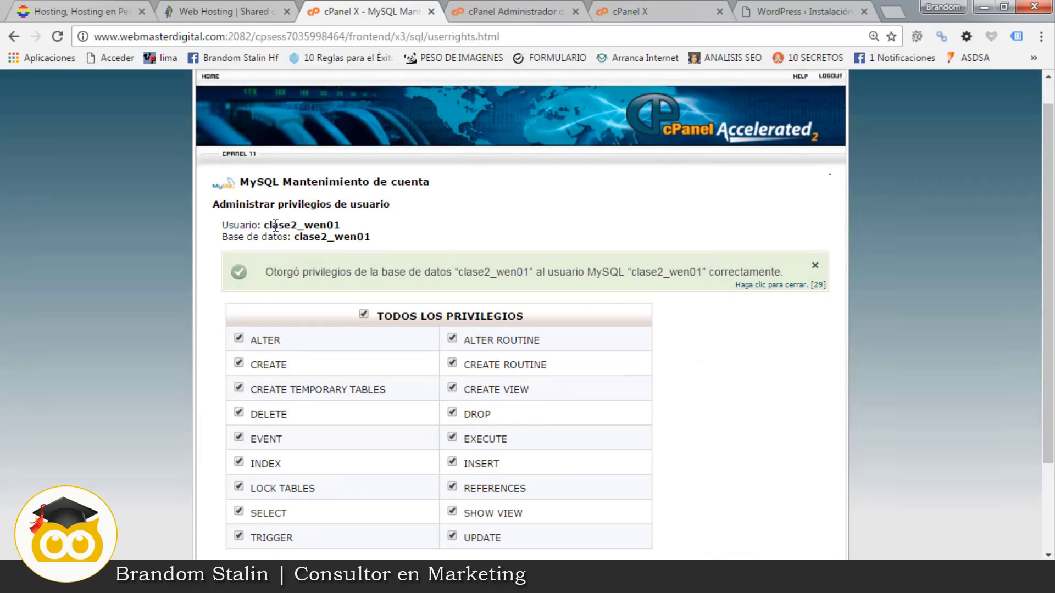
{"action": "left_click_drag", "start_coordinate": [264, 225], "coordinate": [341, 224]}
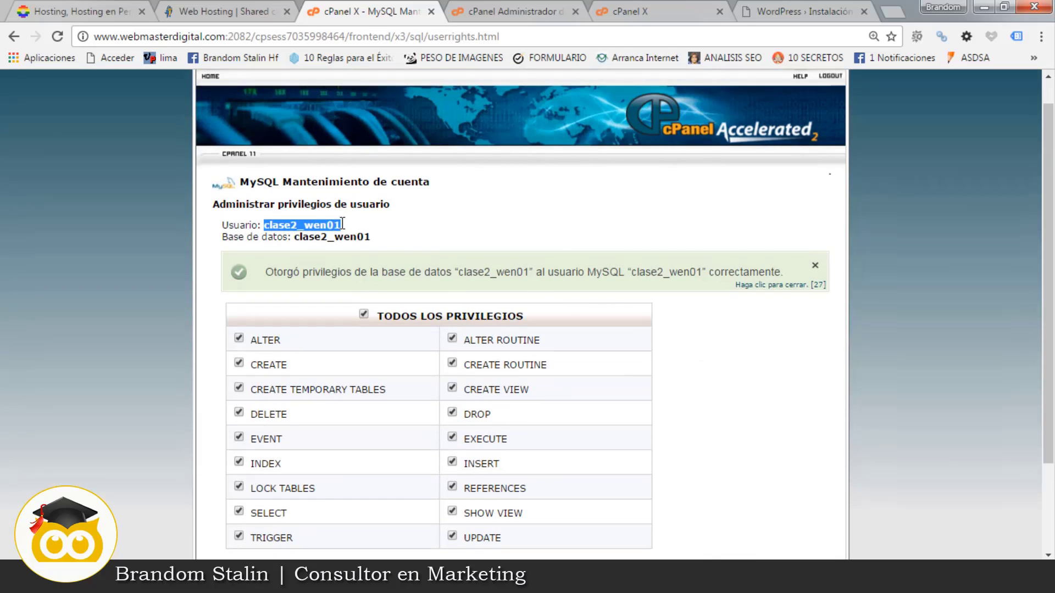
{"action": "right_click", "coordinate": [332, 223]}
{"action": "left_click", "coordinate": [354, 235]}
{"action": "scroll", "coordinate": [308, 326], "scroll_direction": "down", "scroll_amount": 2}
{"action": "left_click", "coordinate": [537, 493]}
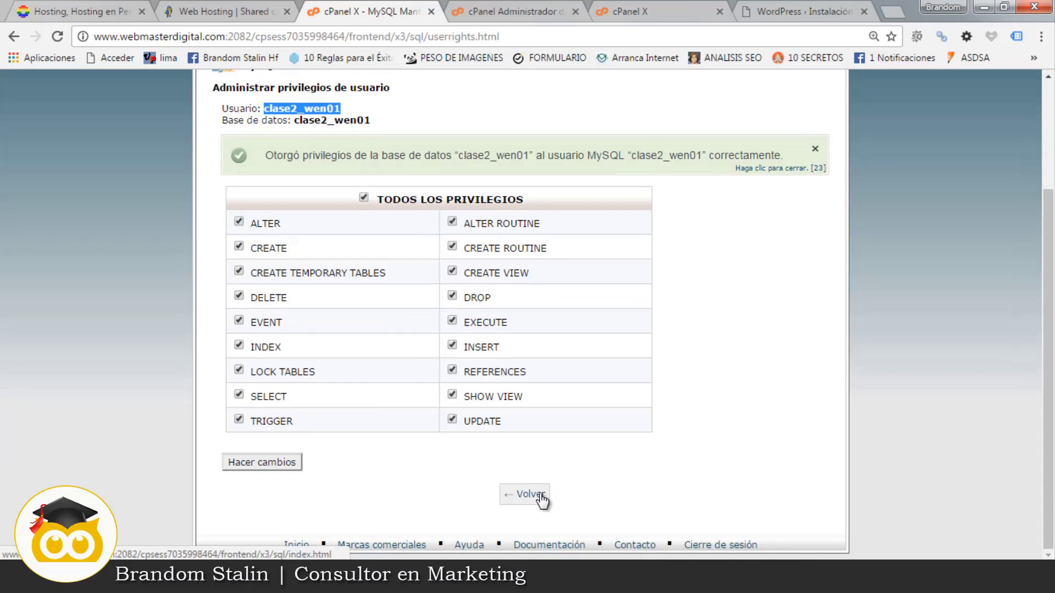
Enter clase2_wen01 as both the database name and the database username
{"action": "left_click", "coordinate": [795, 16]}
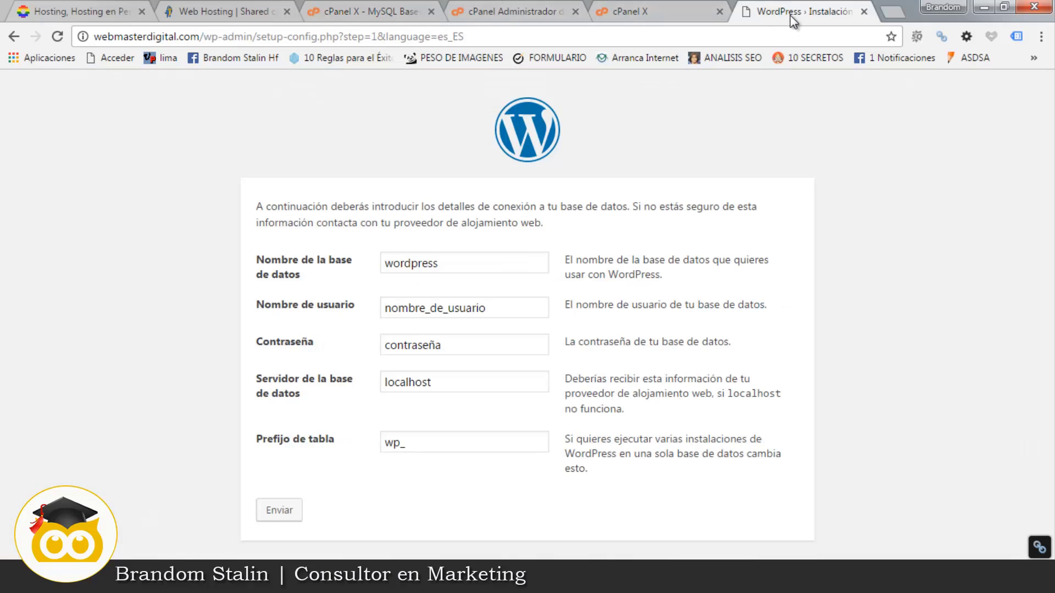
{"action": "left_click_drag", "start_coordinate": [429, 263], "coordinate": [332, 264]}
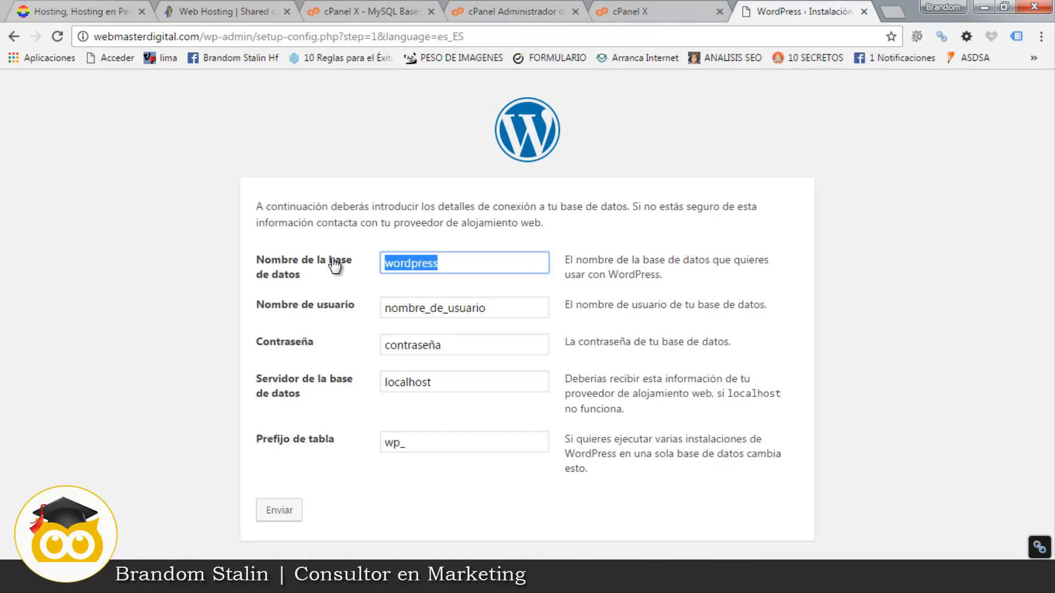
{"action": "key", "text": "BackSpace"}
{"action": "type", "text": "clase2_wen01"}
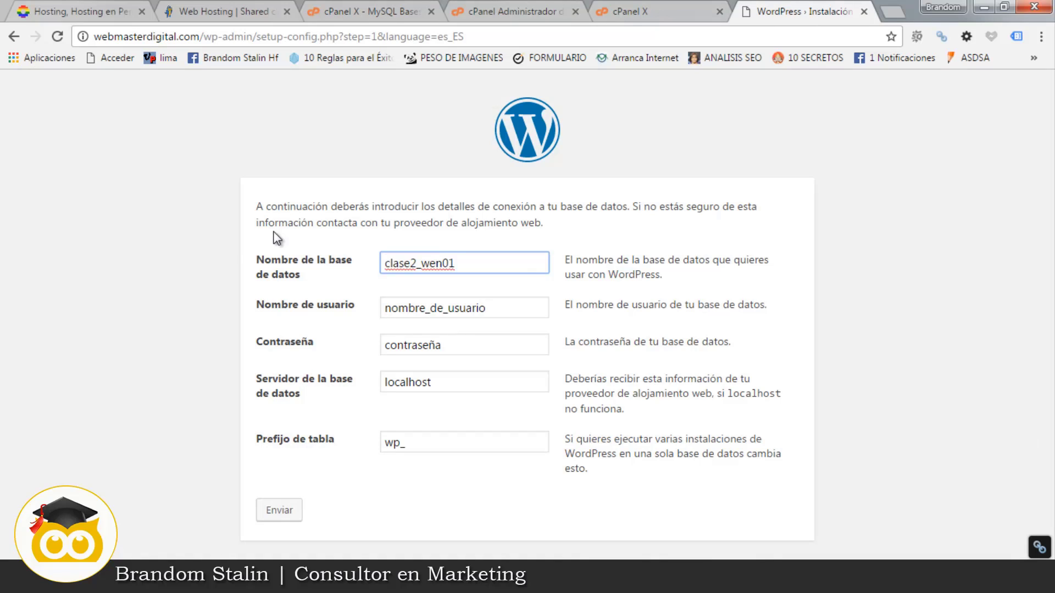
{"action": "left_click", "coordinate": [217, 245]}
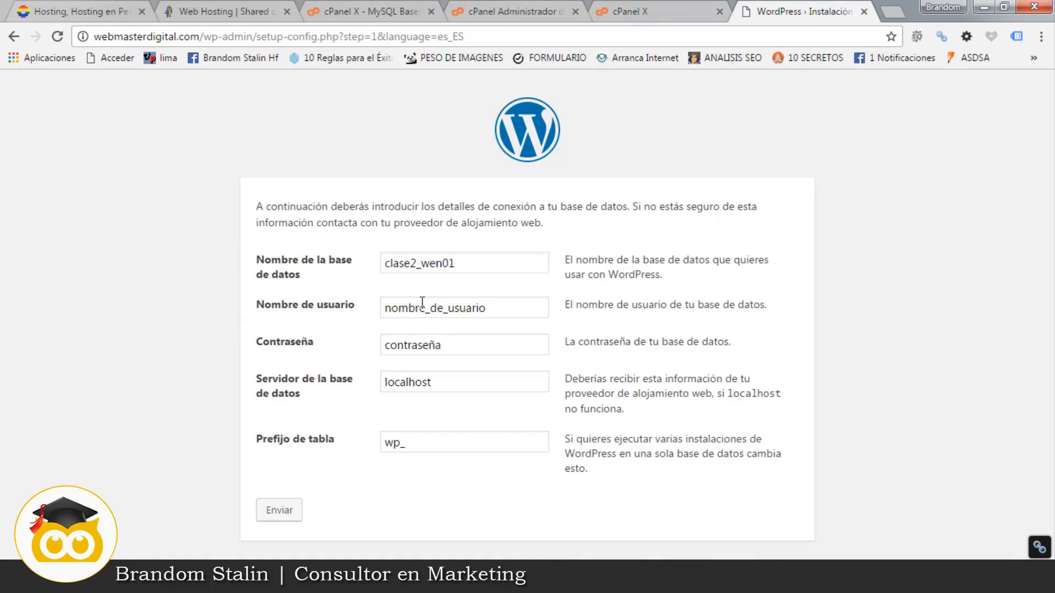
{"action": "left_click_drag", "start_coordinate": [514, 303], "coordinate": [364, 311]}
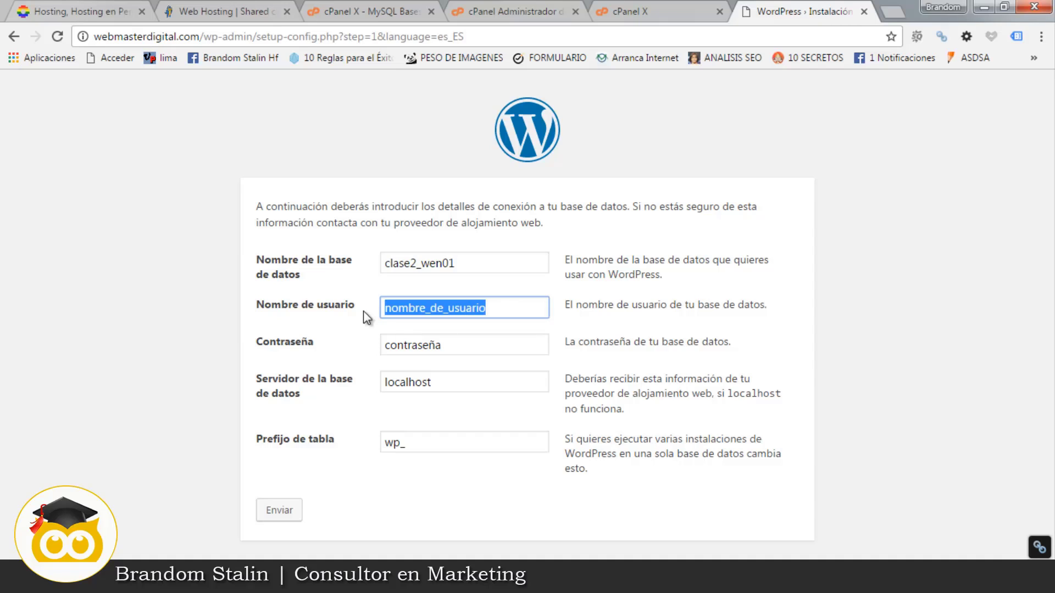
{"action": "key", "text": "BackSpace"}
{"action": "key", "text": "ctrl+v"}
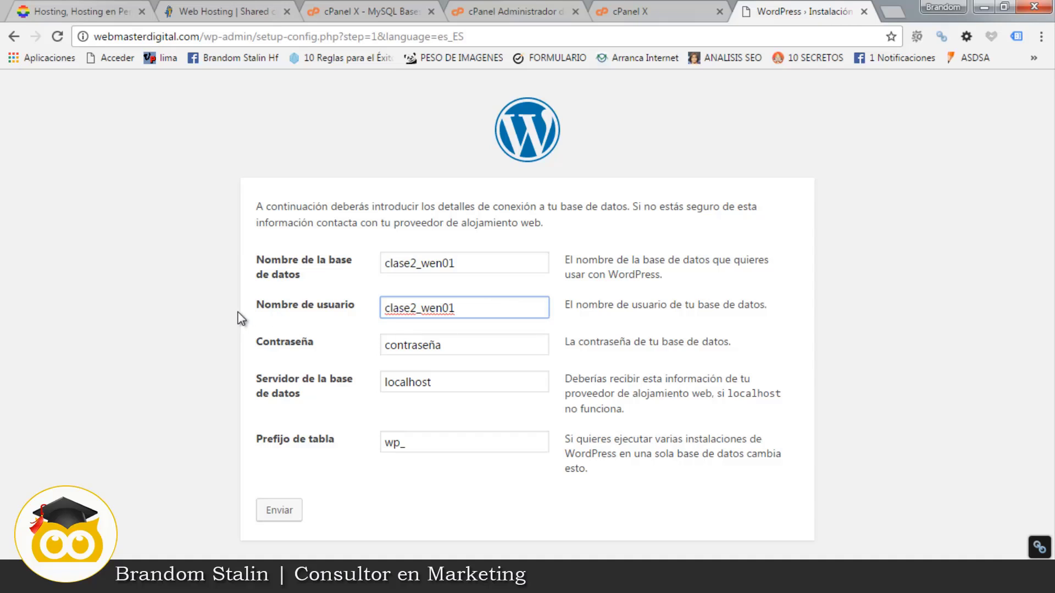
{"action": "left_click", "coordinate": [198, 325]}
Enter the database password, keep localhost as server, and change the table prefix to wen_
{"action": "left_click_drag", "start_coordinate": [445, 341], "coordinate": [358, 341]}
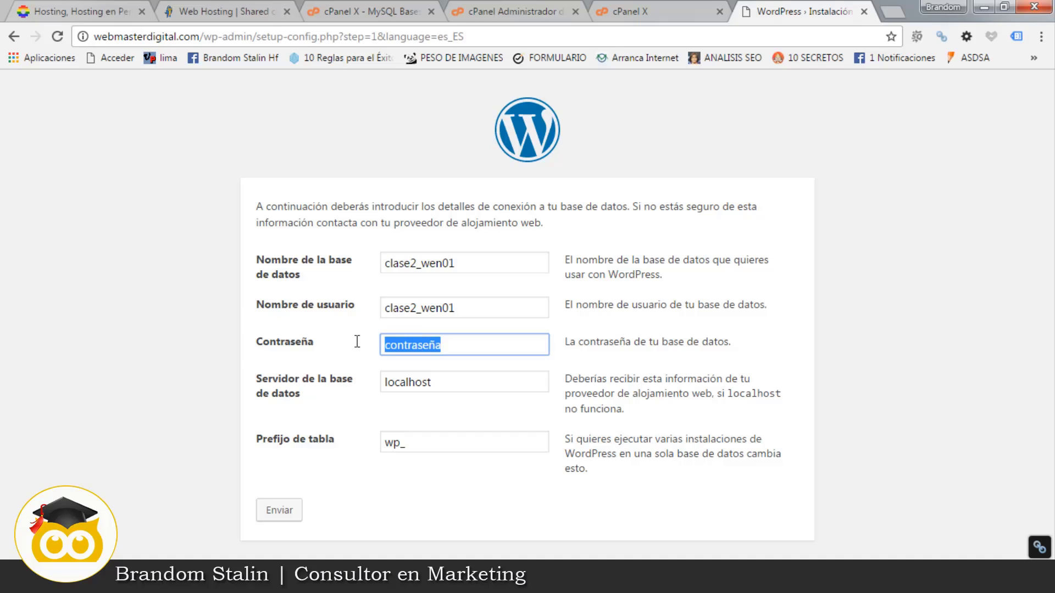
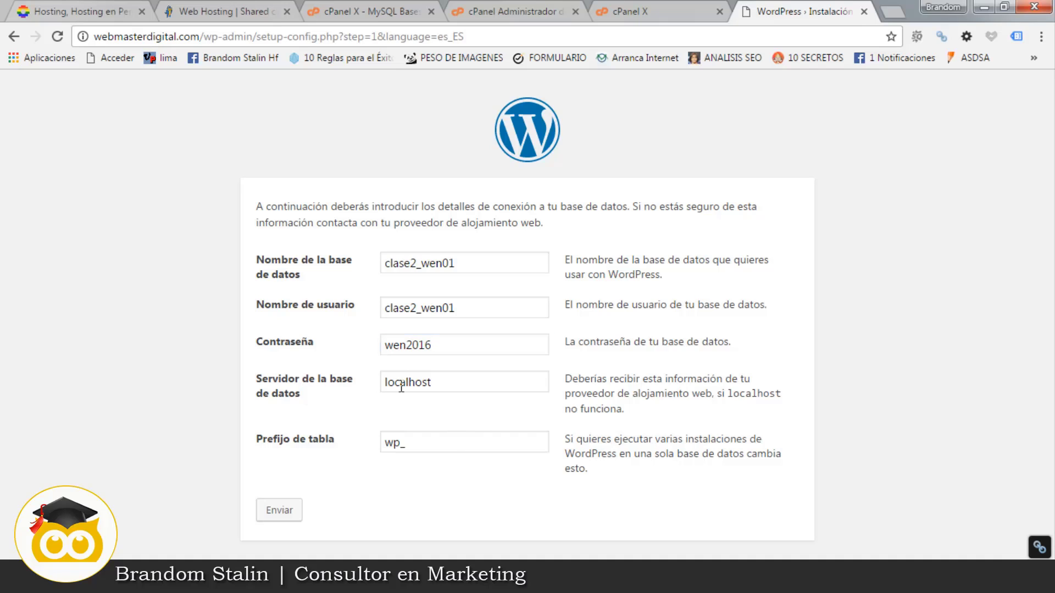
{"action": "left_click_drag", "start_coordinate": [468, 383], "coordinate": [333, 394]}
{"action": "left_click", "coordinate": [412, 420]}
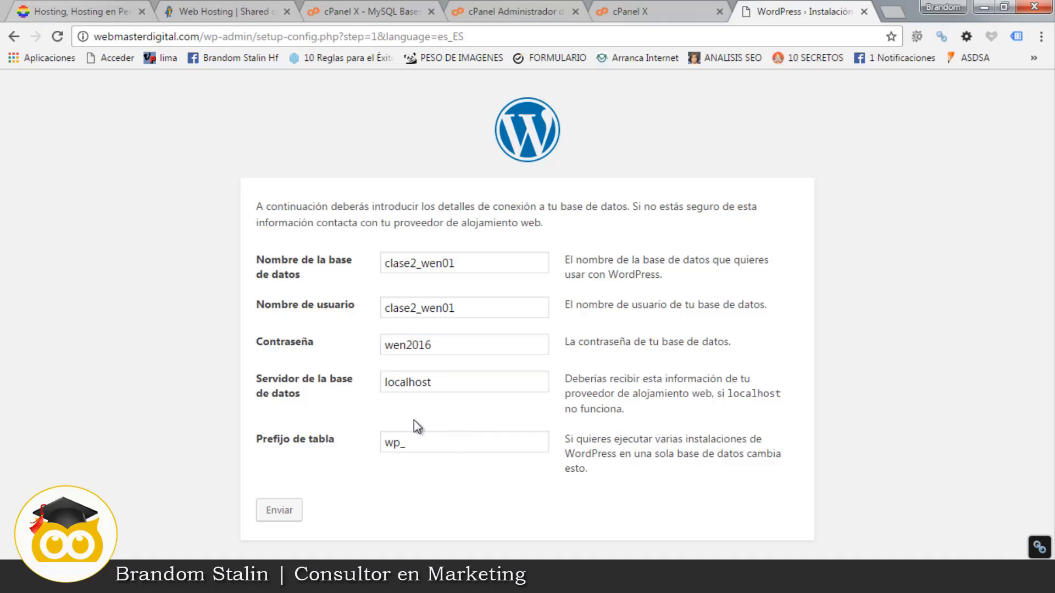
{"action": "left_click", "coordinate": [399, 445]}
{"action": "double_click", "coordinate": [393, 446]}
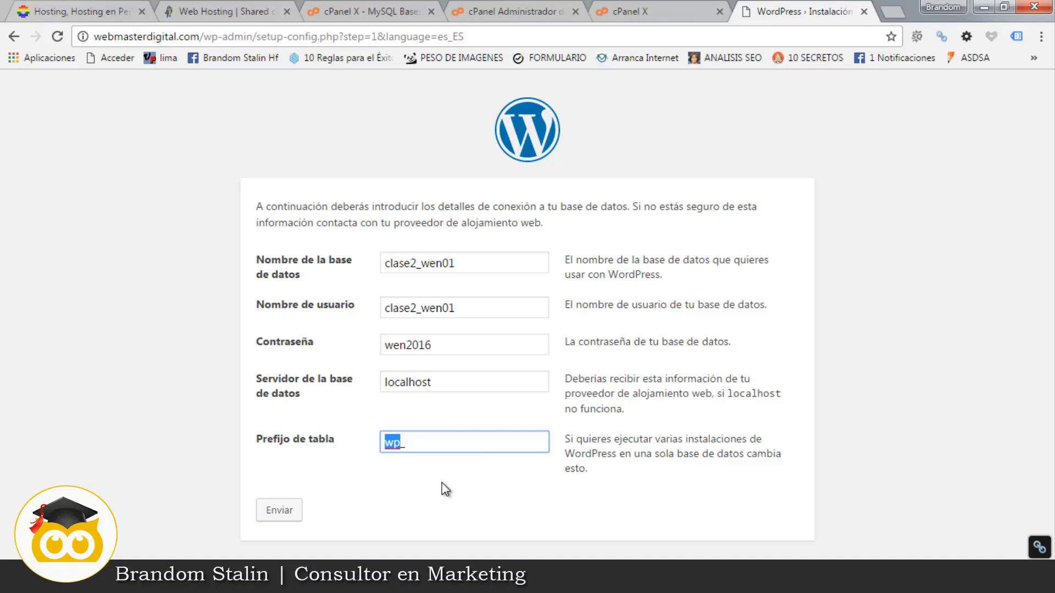
{"action": "type", "text": "wen"}
{"action": "left_click", "coordinate": [444, 491]}
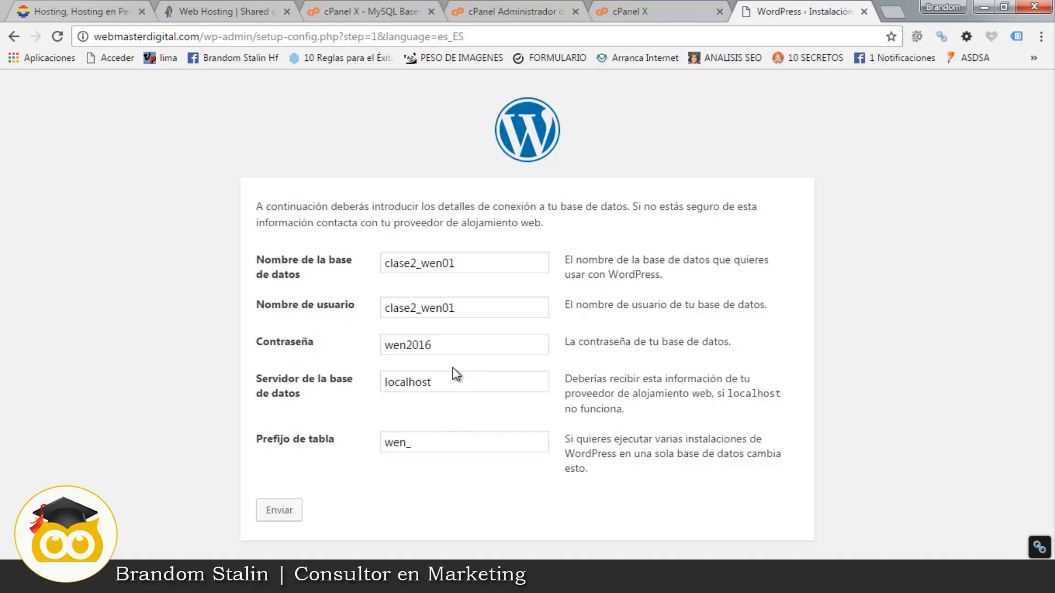
Submit the database details, start installation, and enter site title 'Mi primera web' and an admin username
{"action": "left_click", "coordinate": [282, 515]}
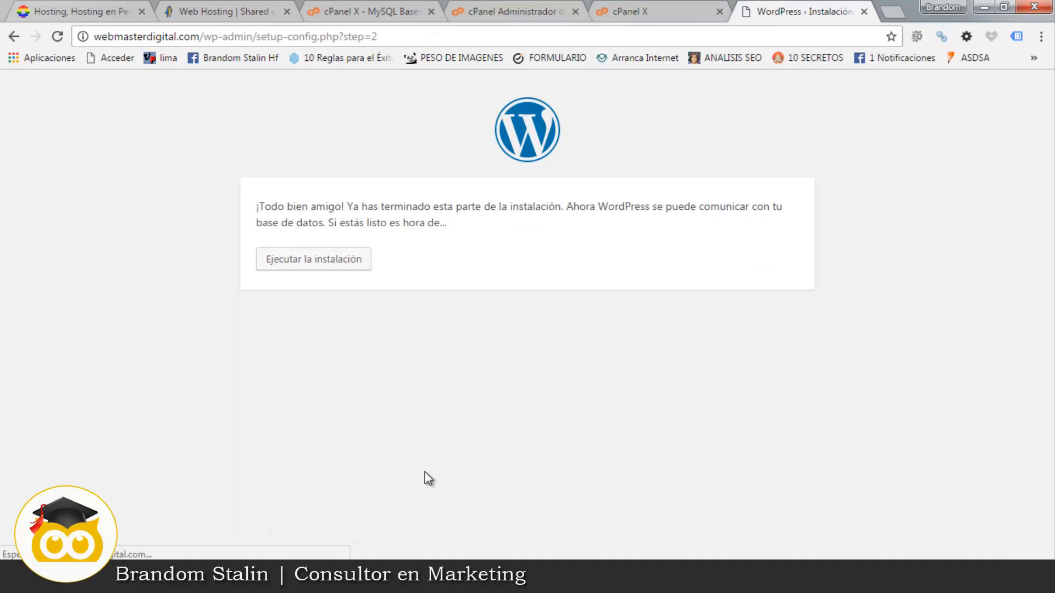
{"action": "left_click", "coordinate": [303, 261]}
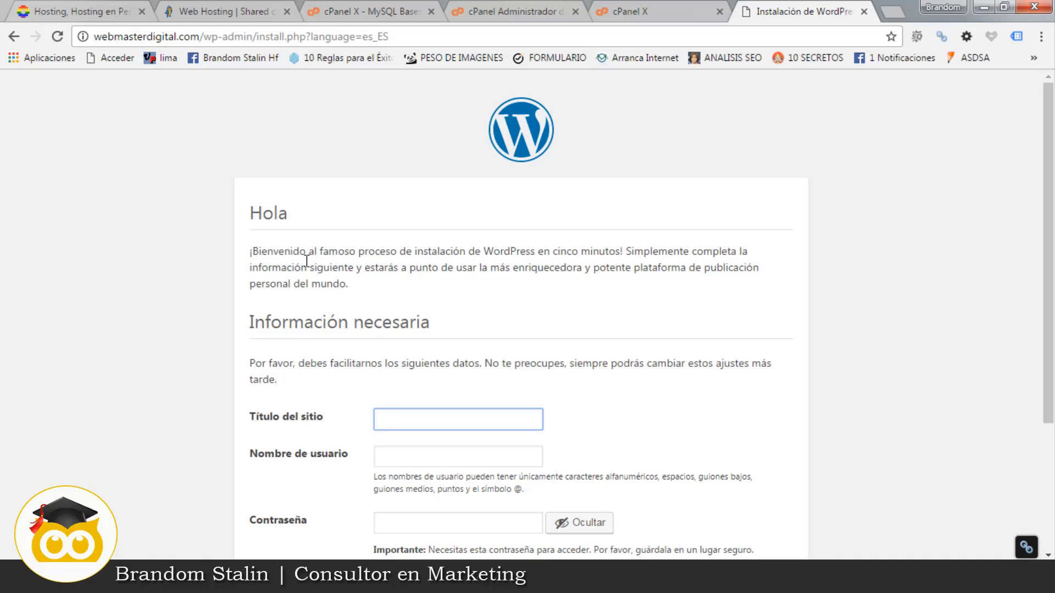
{"action": "scroll", "coordinate": [493, 327], "scroll_direction": "down", "scroll_amount": 3}
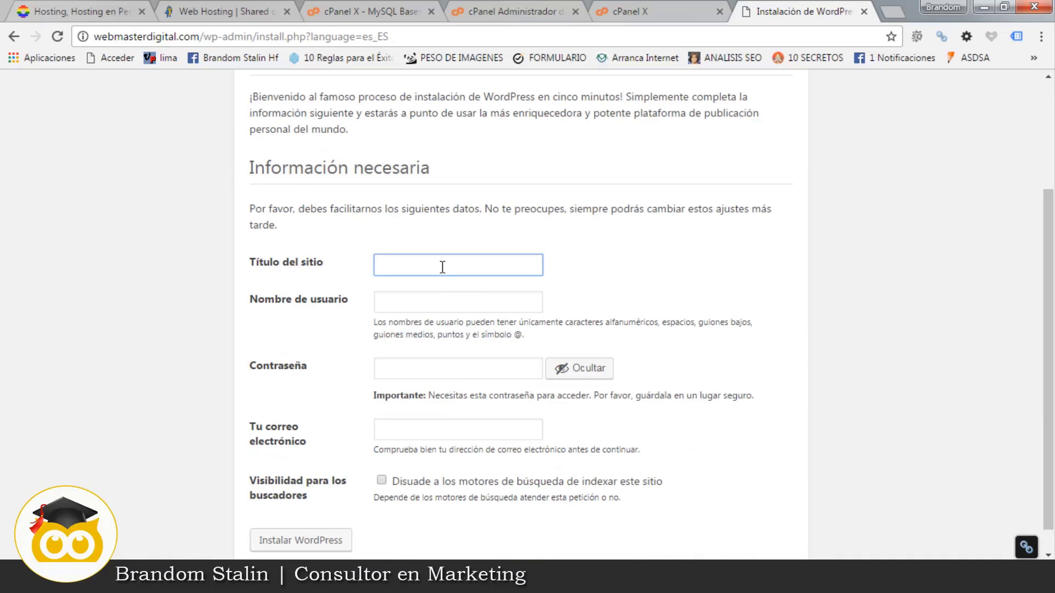
{"action": "type", "text": "Mi"}
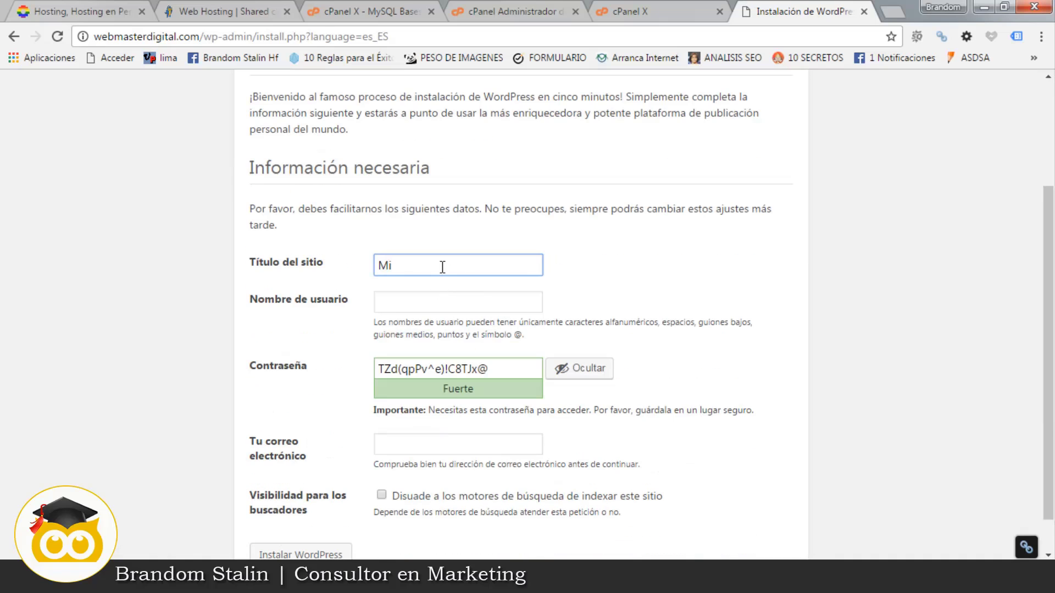
{"action": "type", "text": " primera web"}
{"action": "left_click", "coordinate": [429, 299]}
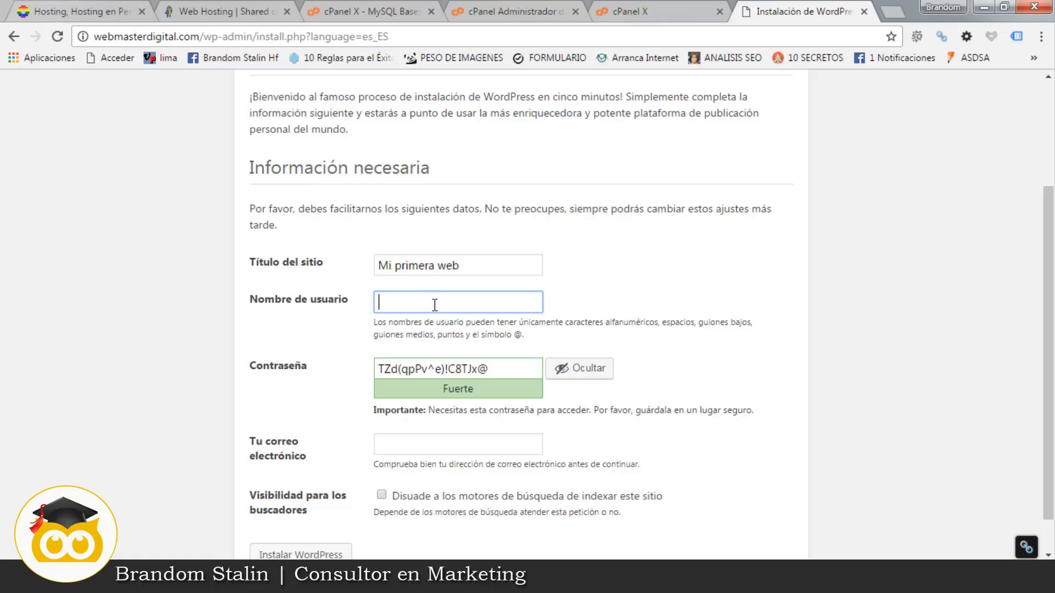
{"action": "type", "text": "brandom"}
{"action": "left_click", "coordinate": [632, 323]}
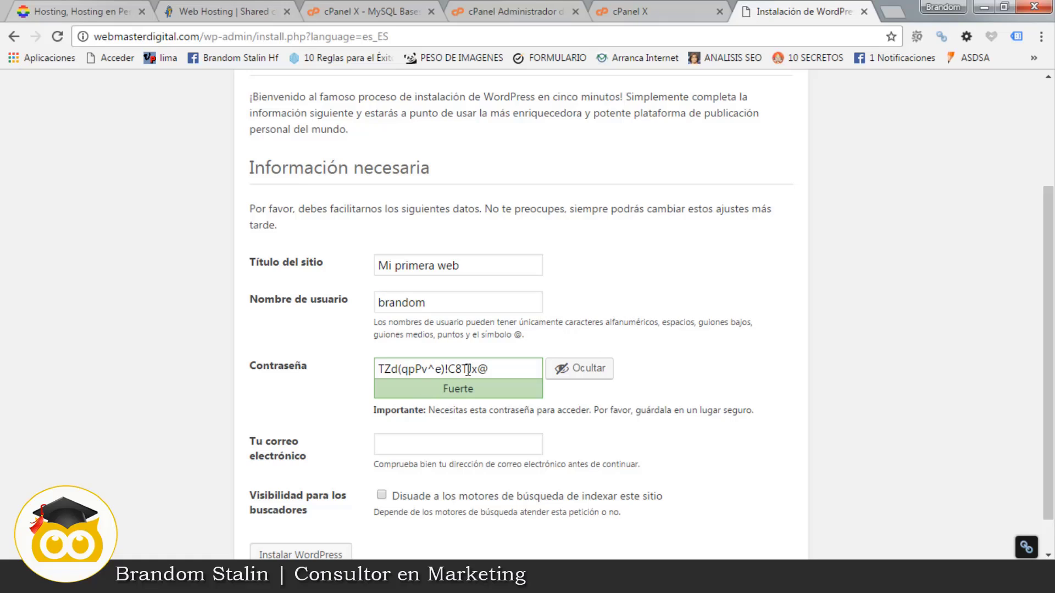
Replace the generated admin password with your own and confirm using a weak password
{"action": "left_click_drag", "start_coordinate": [502, 370], "coordinate": [345, 374]}
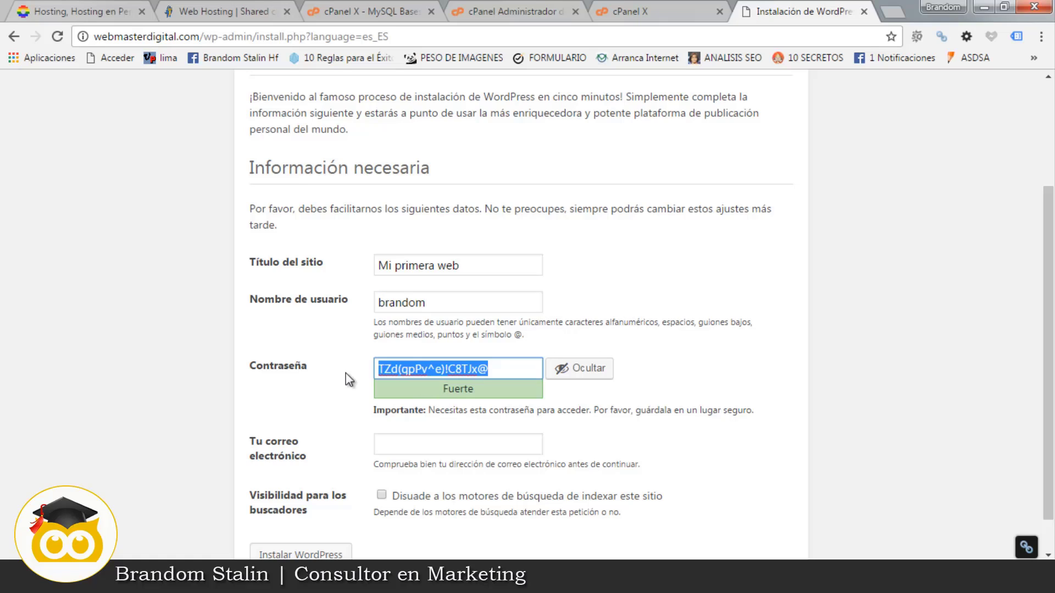
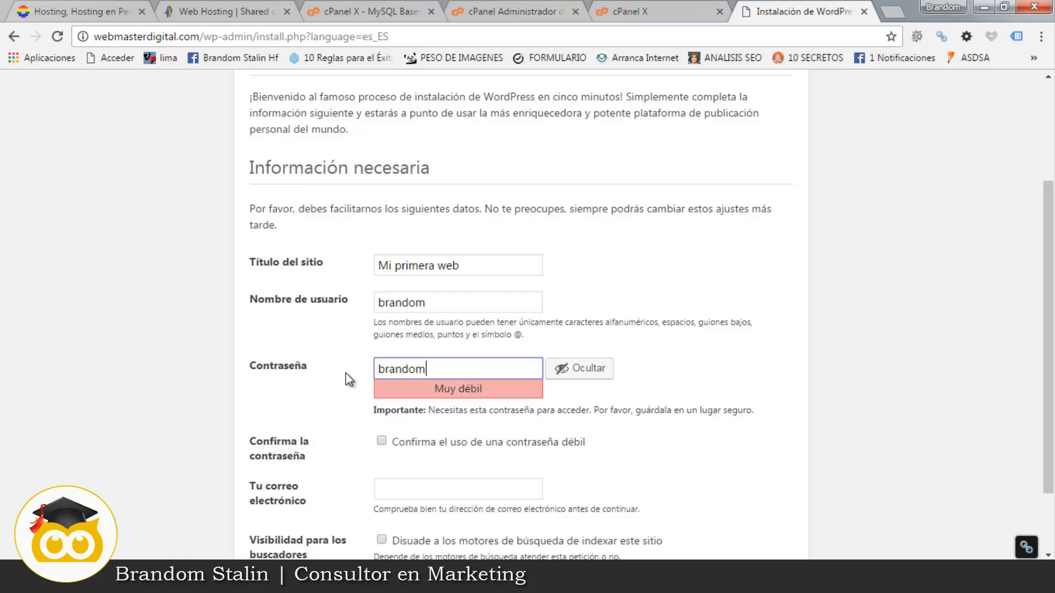
{"action": "left_click", "coordinate": [345, 373]}
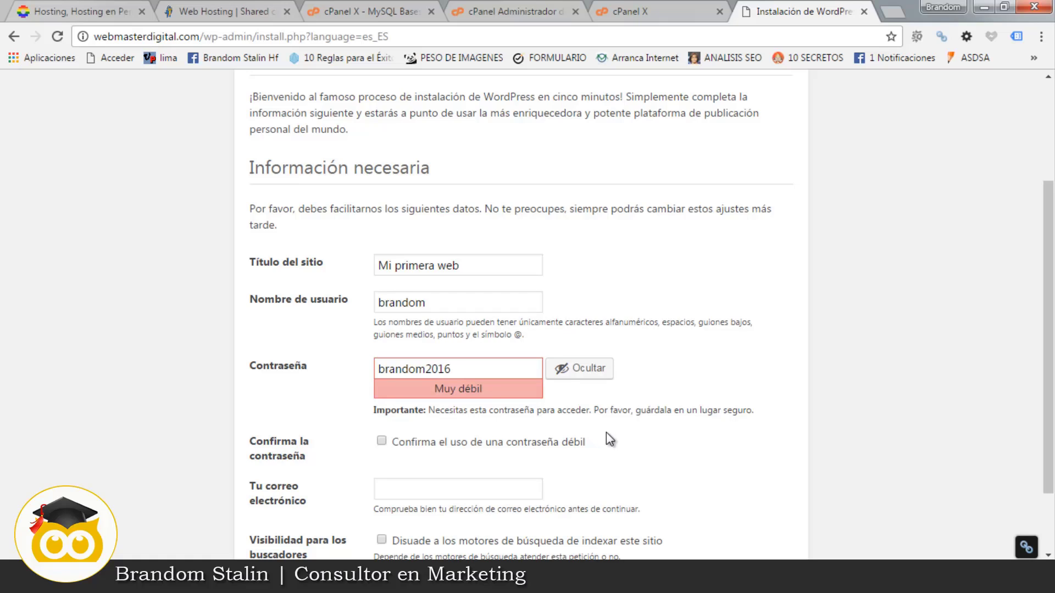
{"action": "left_click", "coordinate": [382, 441]}
Fill in the saved admin e-mail, discourage search engine indexing, and install WordPress
{"action": "scroll", "coordinate": [586, 471], "scroll_direction": "down", "scroll_amount": 2}
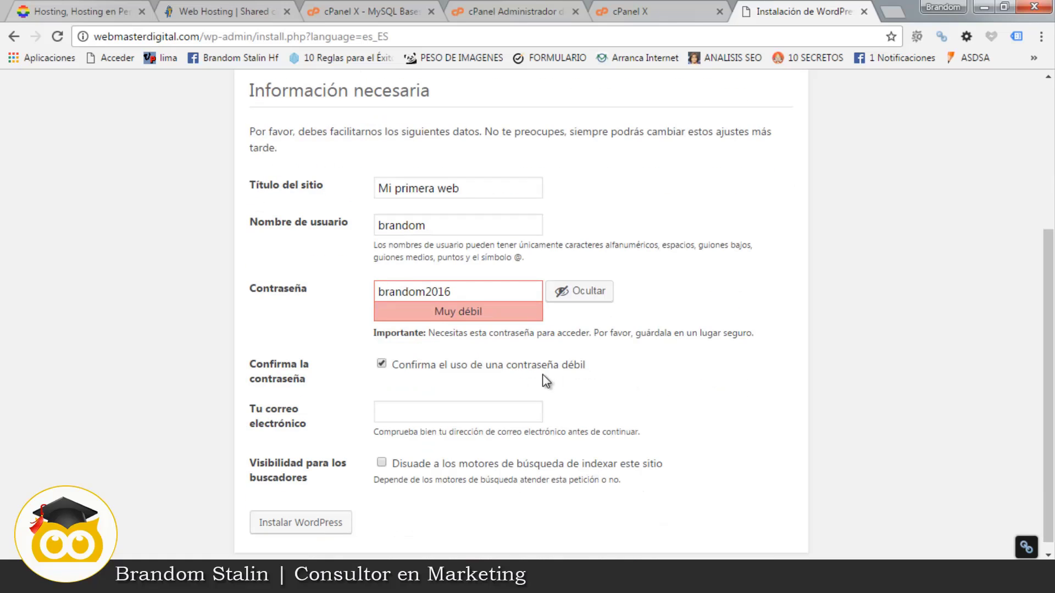
{"action": "left_click", "coordinate": [433, 418]}
{"action": "type", "text": "bra"}
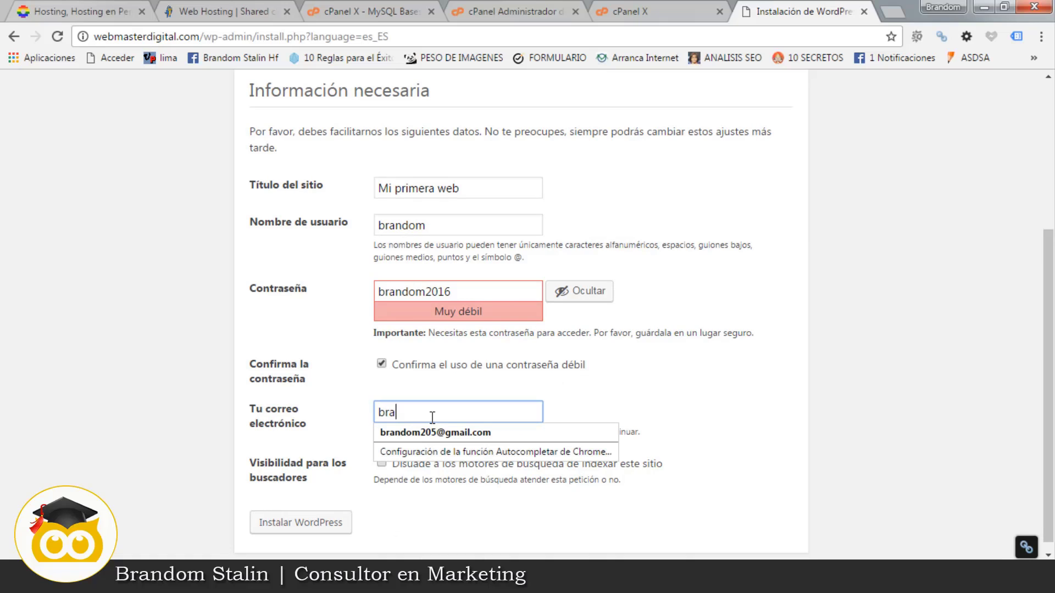
{"action": "left_click", "coordinate": [445, 433]}
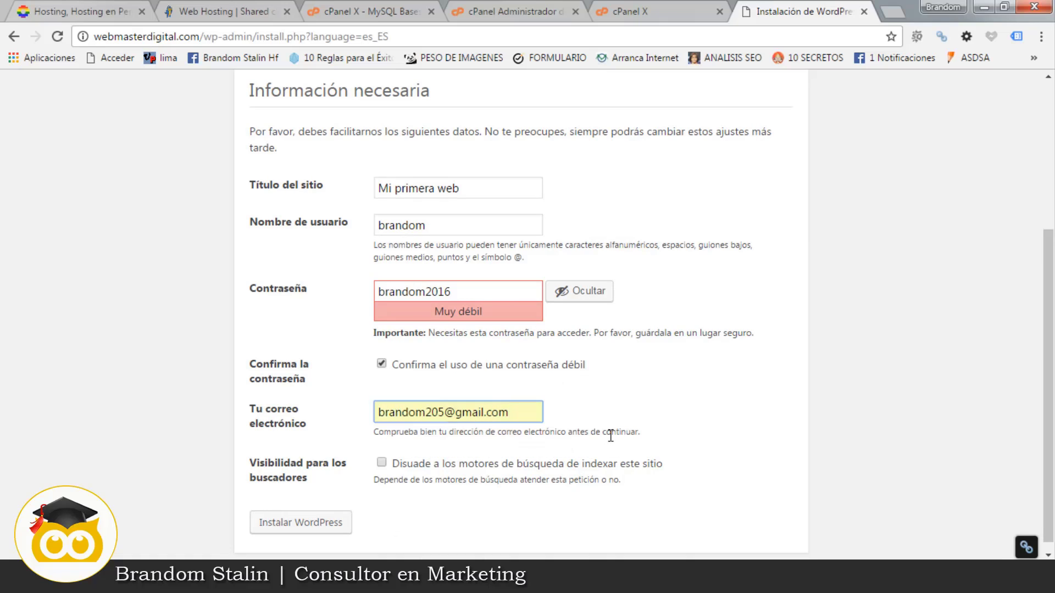
{"action": "scroll", "coordinate": [609, 437], "scroll_direction": "down", "scroll_amount": 1}
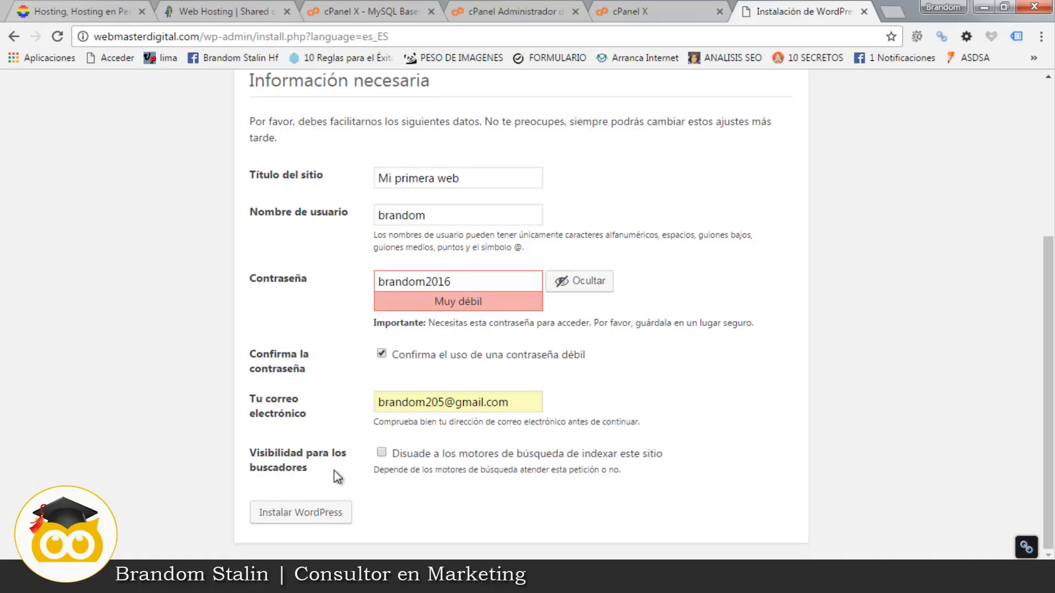
{"action": "left_click", "coordinate": [383, 452]}
{"action": "scroll", "coordinate": [373, 467], "scroll_direction": "up", "scroll_amount": 2}
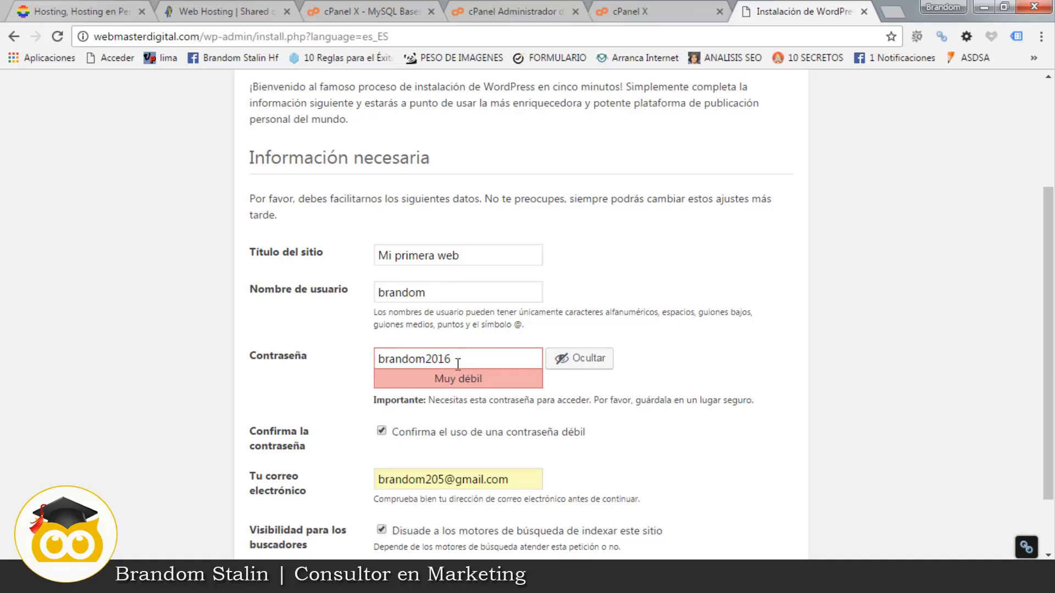
{"action": "scroll", "coordinate": [458, 363], "scroll_direction": "down", "scroll_amount": 2}
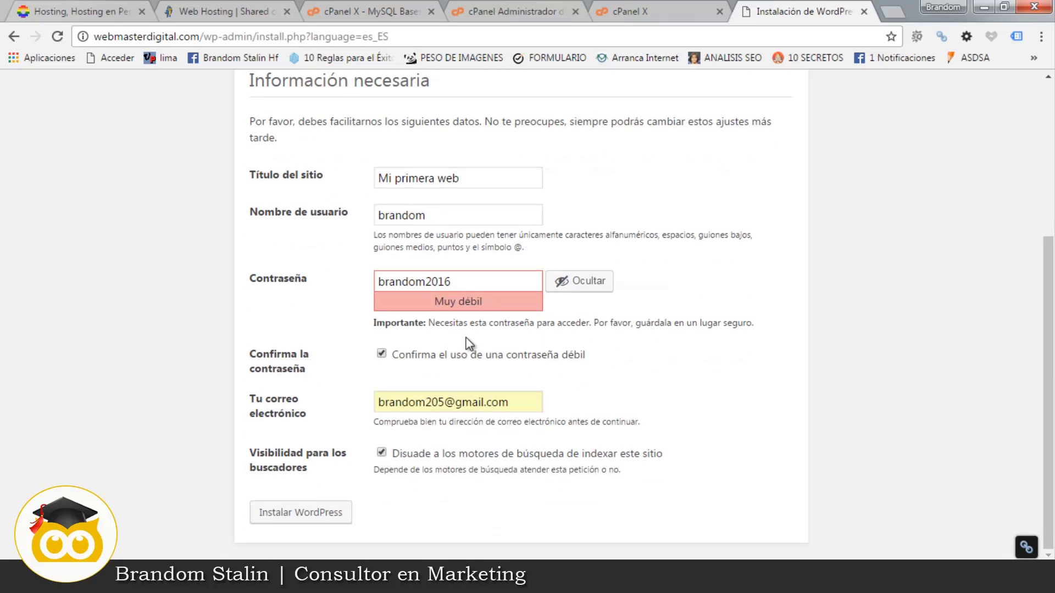
{"action": "left_click", "coordinate": [289, 512]}
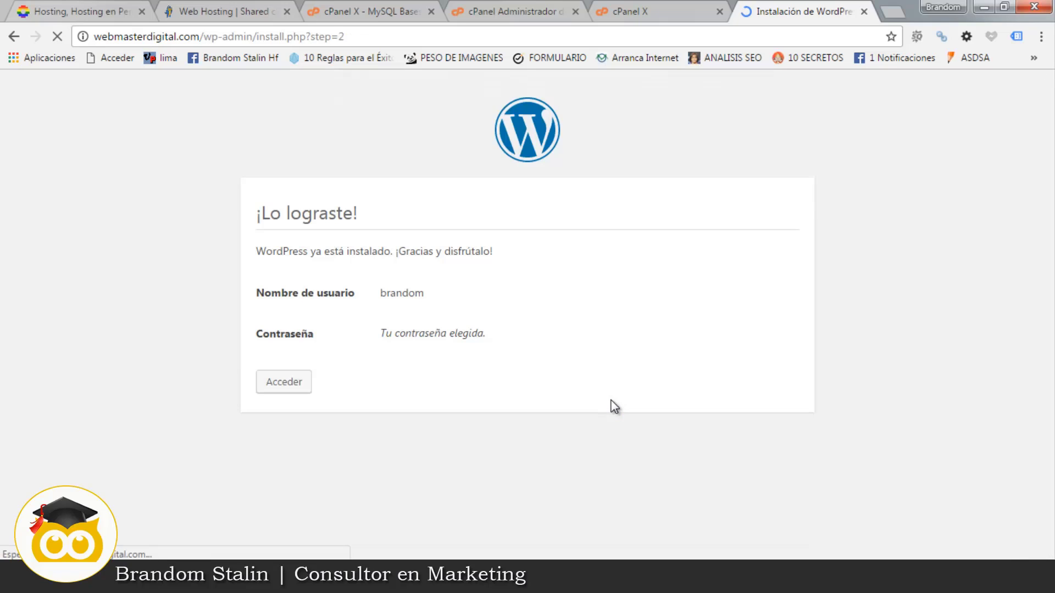
Log in with the new admin username and password, declining Chrome's offer to save it
{"action": "left_click", "coordinate": [298, 392]}
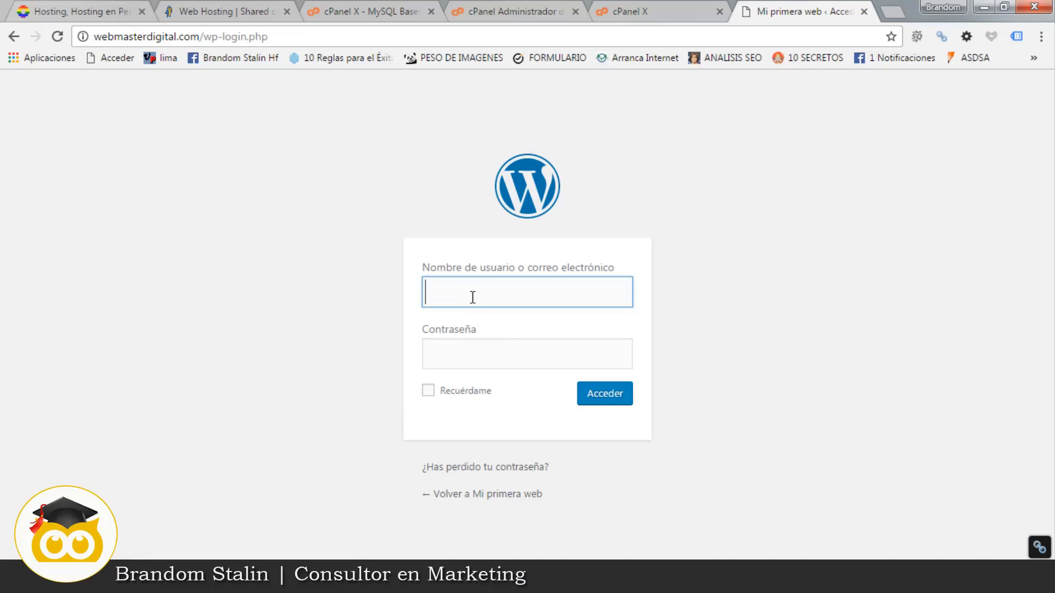
{"action": "type", "text": "brandom"}
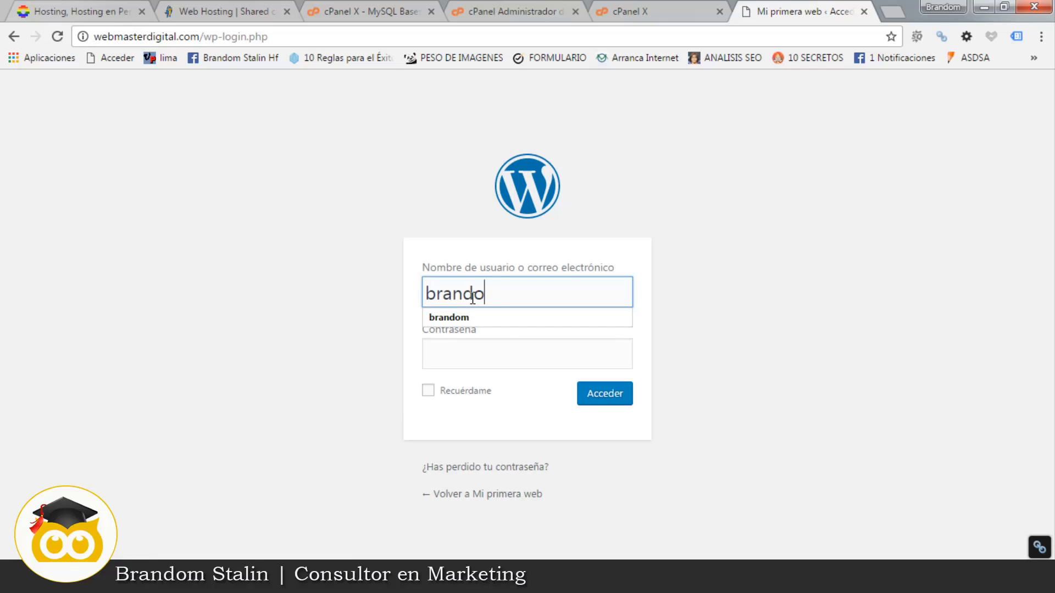
{"action": "left_click", "coordinate": [501, 348]}
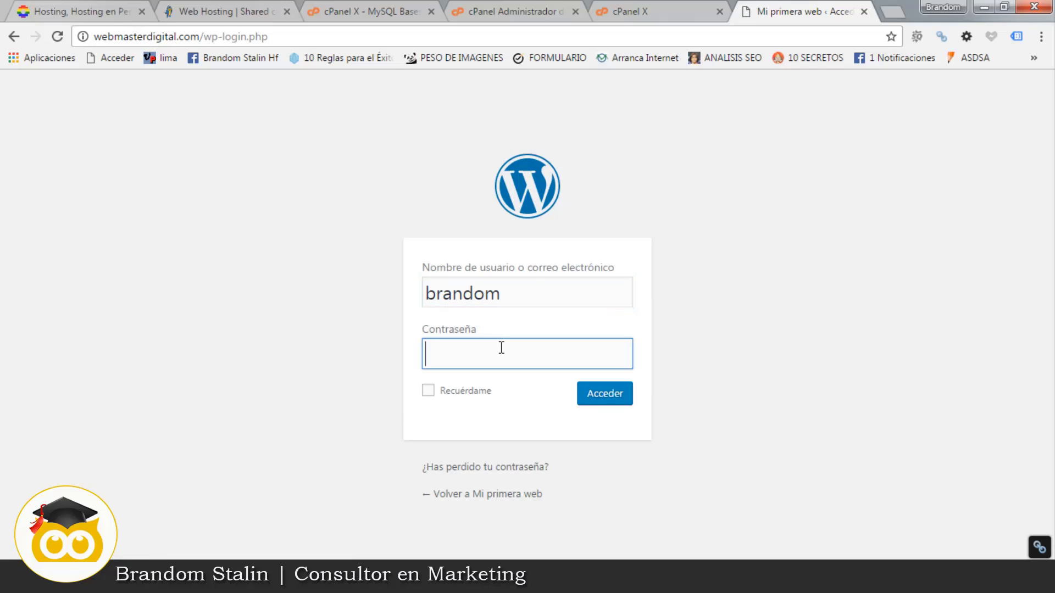
{"action": "type", "text": "****"}
{"action": "key", "text": "BackSpace"}
{"action": "key", "text": "BackSpace"}
{"action": "key", "text": "BackSpace"}
{"action": "key", "text": "BackSpace"}
{"action": "type", "text": "***********"}
{"action": "left_click", "coordinate": [605, 398]}
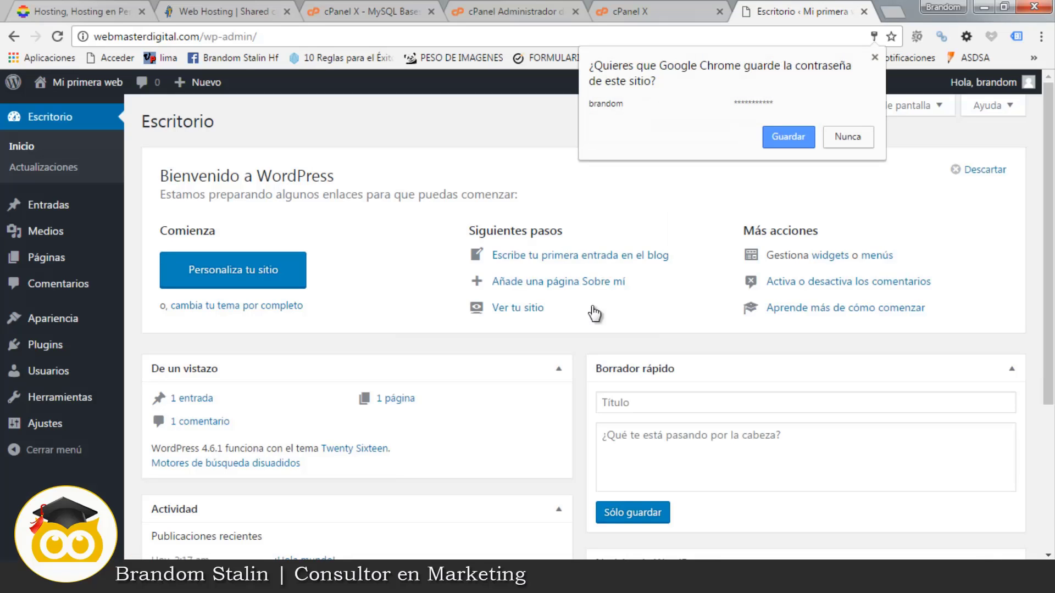
{"action": "left_click", "coordinate": [848, 137]}
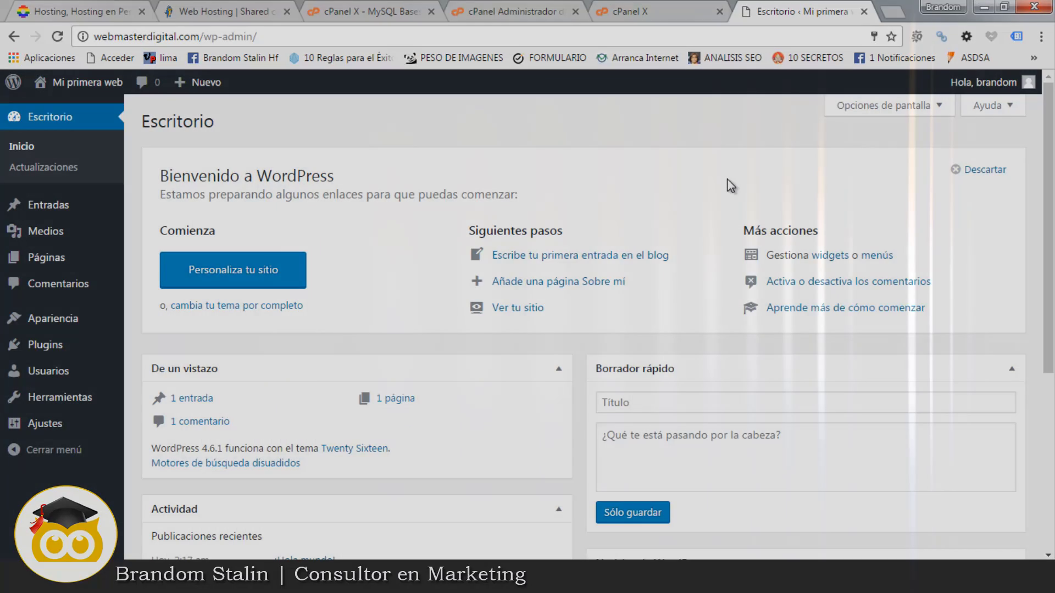